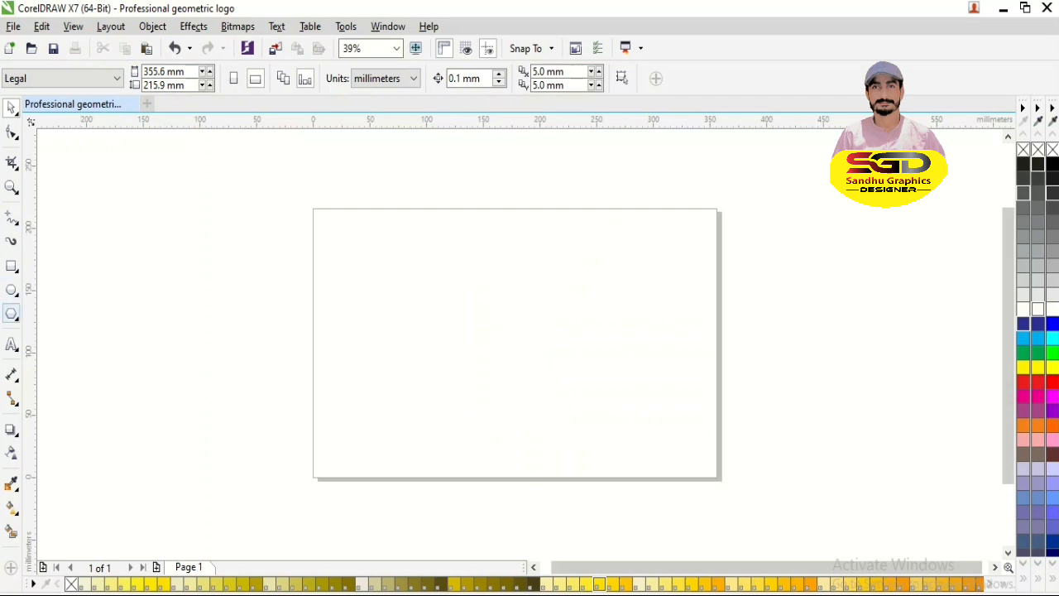
- Add the caption "click to polygon tool", enlarge it to about 27 pt and place it in the page's upper left area
{"action": "left_click", "coordinate": [12, 344]}
{"action": "left_click", "coordinate": [443, 261]}
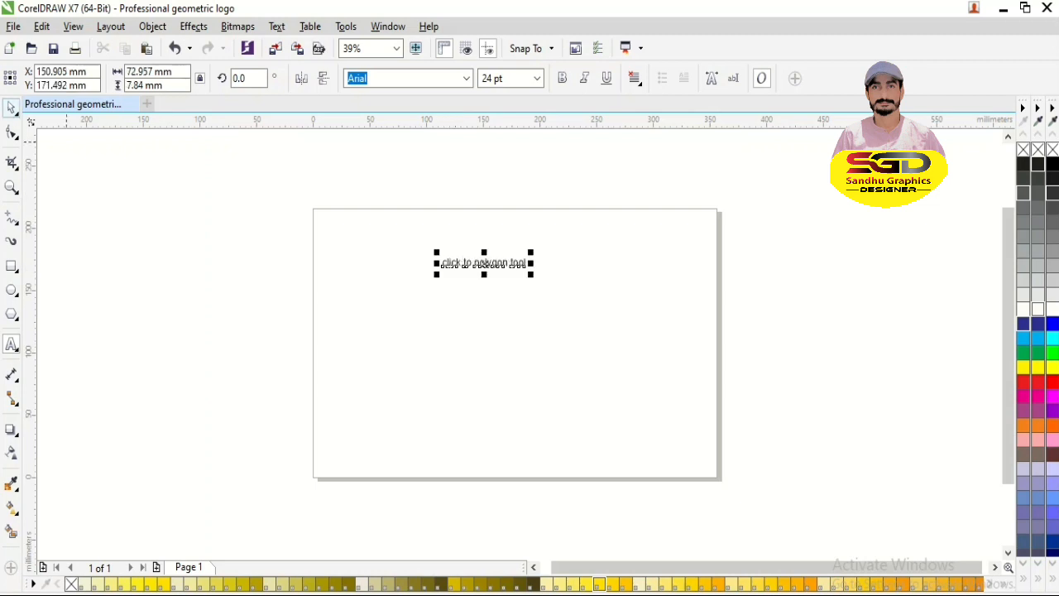
{"action": "left_click_drag", "start_coordinate": [310, 203], "coordinate": [720, 482]}
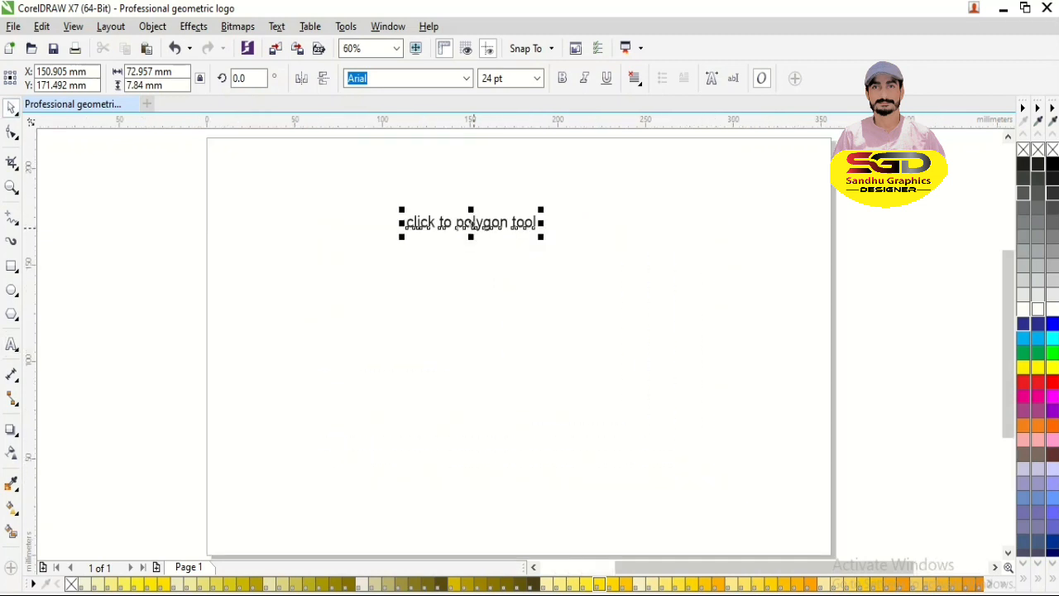
{"action": "left_click_drag", "start_coordinate": [474, 228], "coordinate": [315, 218]}
{"action": "left_click_drag", "start_coordinate": [381, 228], "coordinate": [401, 230]}
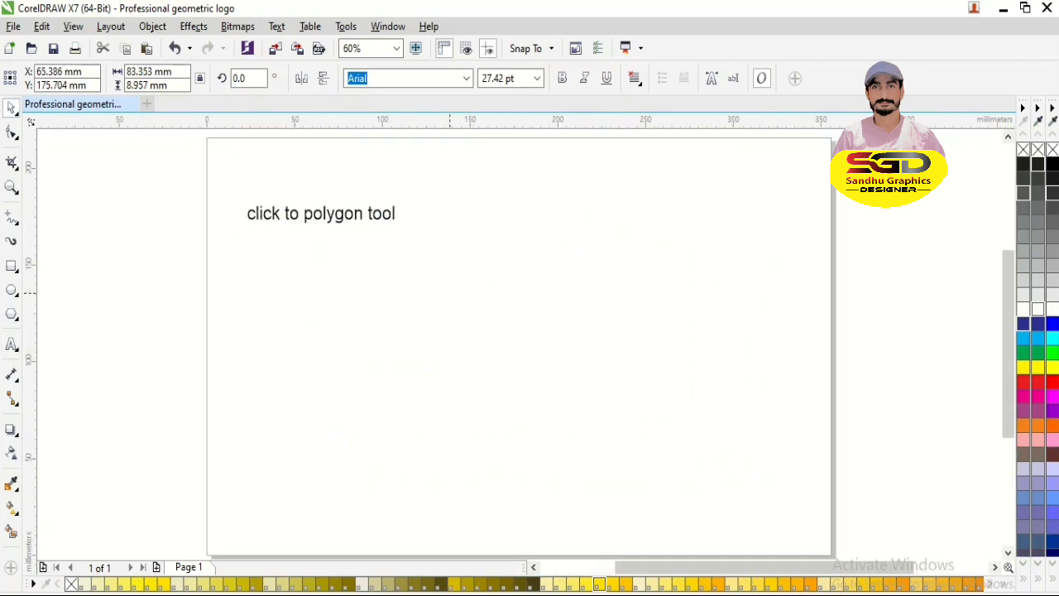
{"action": "left_click", "coordinate": [450, 293]}
- Draw a three-sided polygon about 80 mm wide and 70 mm high to the right of the caption
{"action": "left_click", "coordinate": [11, 313]}
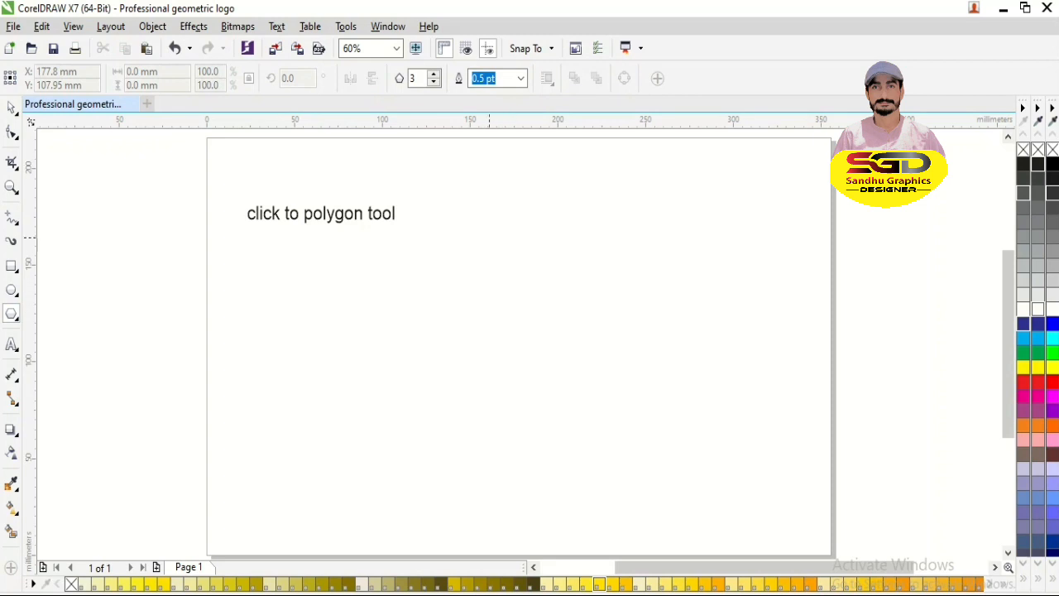
{"action": "left_click_drag", "start_coordinate": [467, 217], "coordinate": [620, 363]}
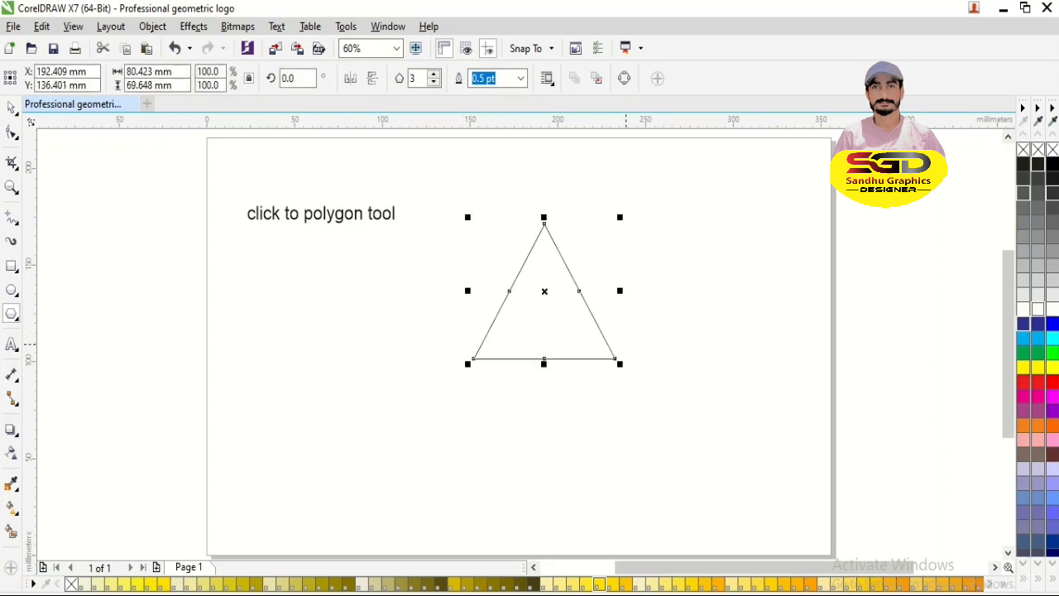
{"action": "key", "text": "space"}
{"action": "left_click", "coordinate": [710, 293]}
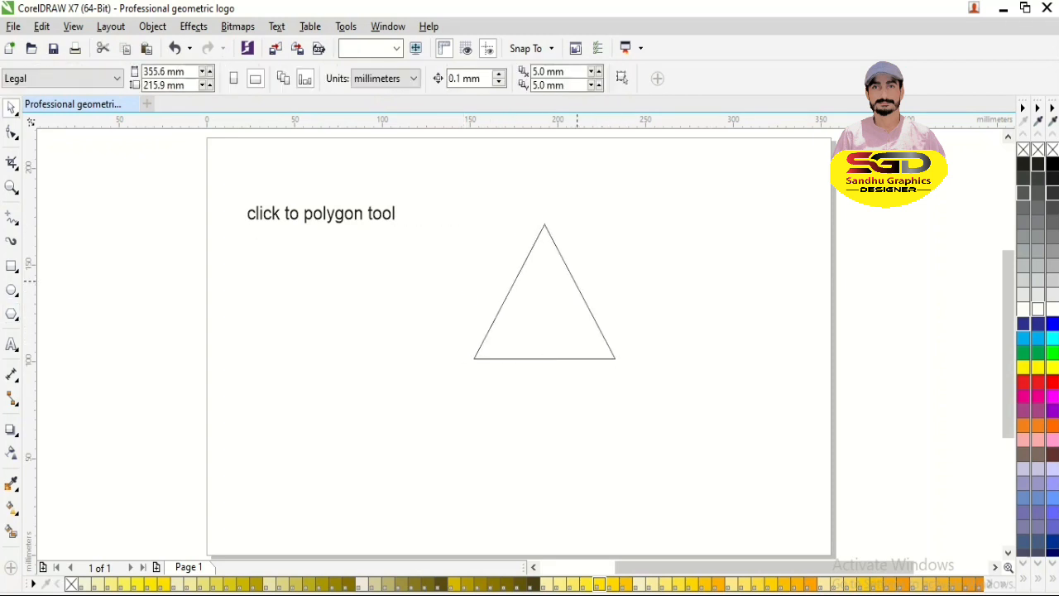
{"action": "left_click", "coordinate": [577, 286]}
- Duplicate the caption directly below the original and change the copy's text to "rotate to 90 degree"
{"action": "left_click_drag", "start_coordinate": [341, 220], "coordinate": [340, 265]}
{"action": "right_click", "coordinate": [340, 264]}
{"action": "double_click", "coordinate": [342, 262]}
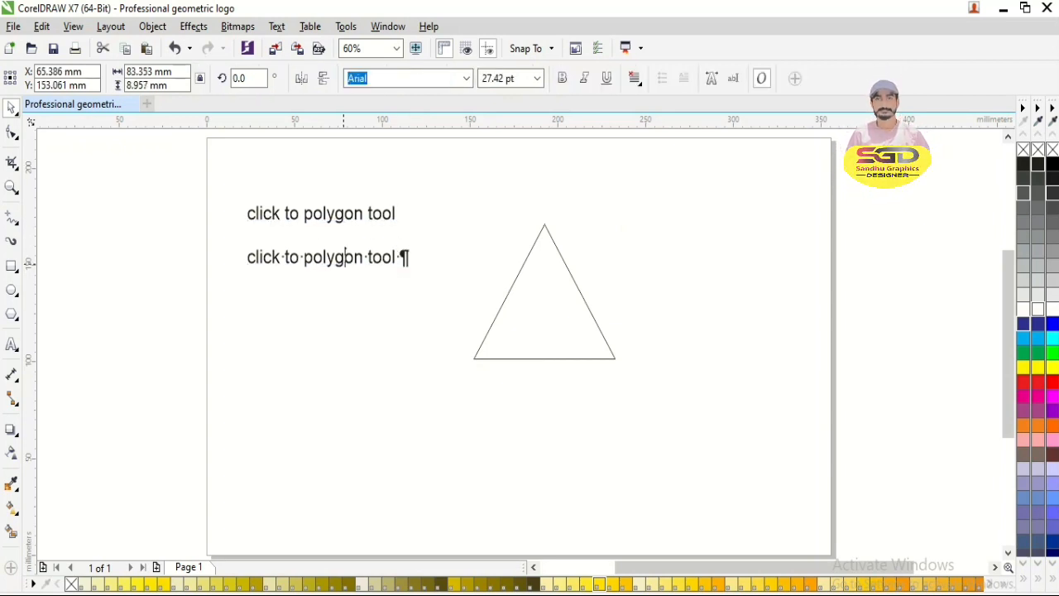
{"action": "double_click", "coordinate": [337, 259]}
{"action": "triple_click", "coordinate": [324, 261]}
{"action": "double_click", "coordinate": [382, 258]}
{"action": "triple_click", "coordinate": [322, 260]}
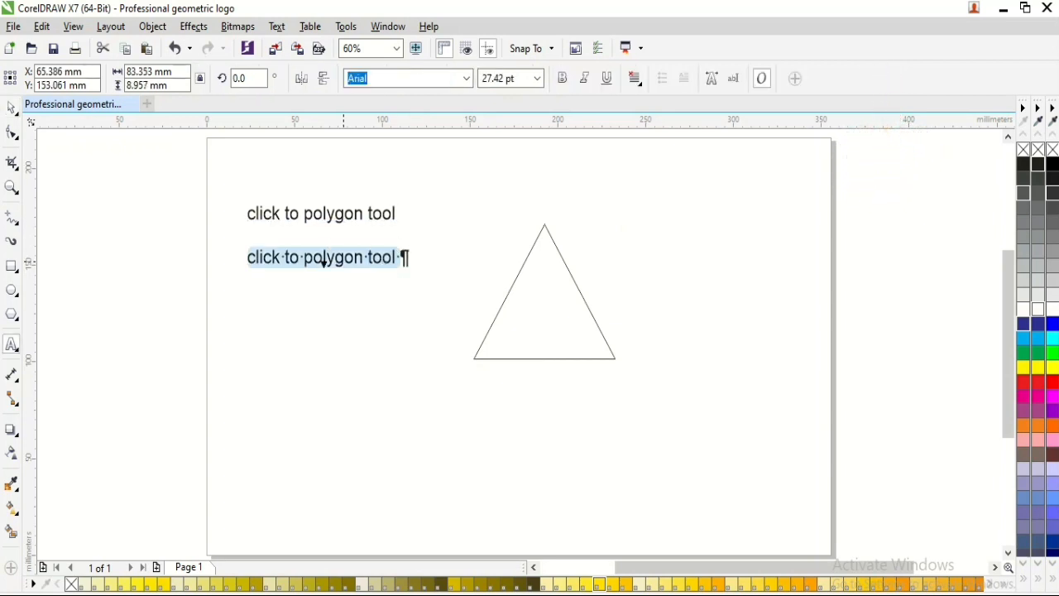
{"action": "type", "text": "rotate to"}
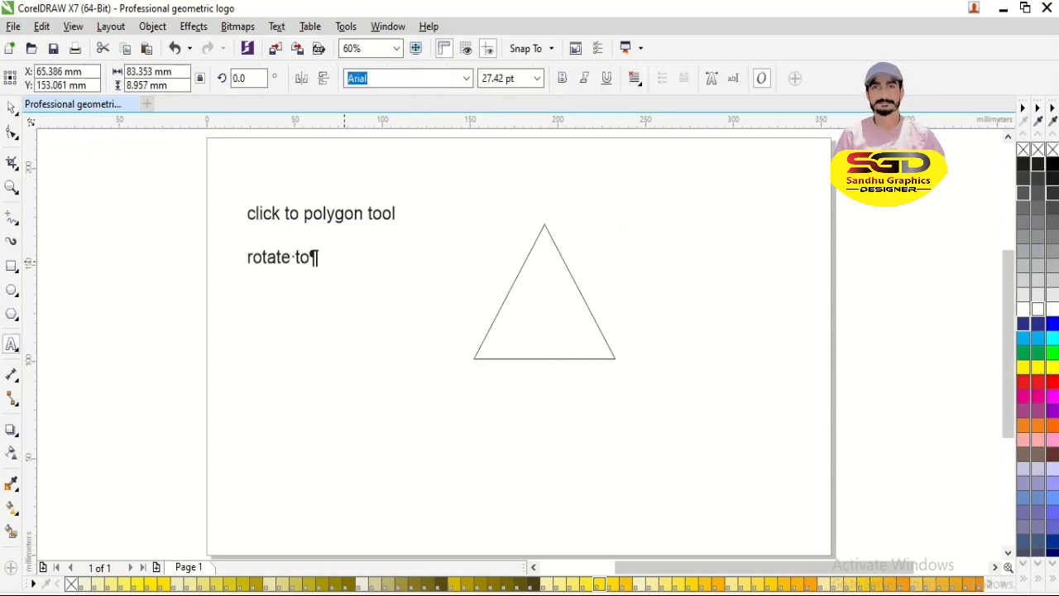
{"action": "type", "text": " 90 degr"}
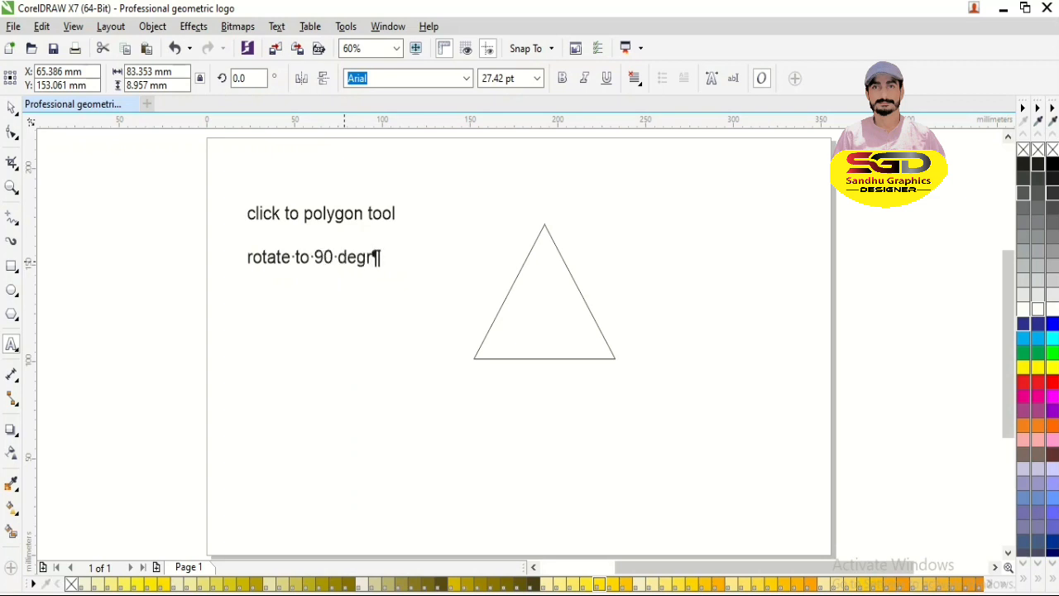
{"action": "type", "text": "ee"}
{"action": "left_click", "coordinate": [11, 108]}
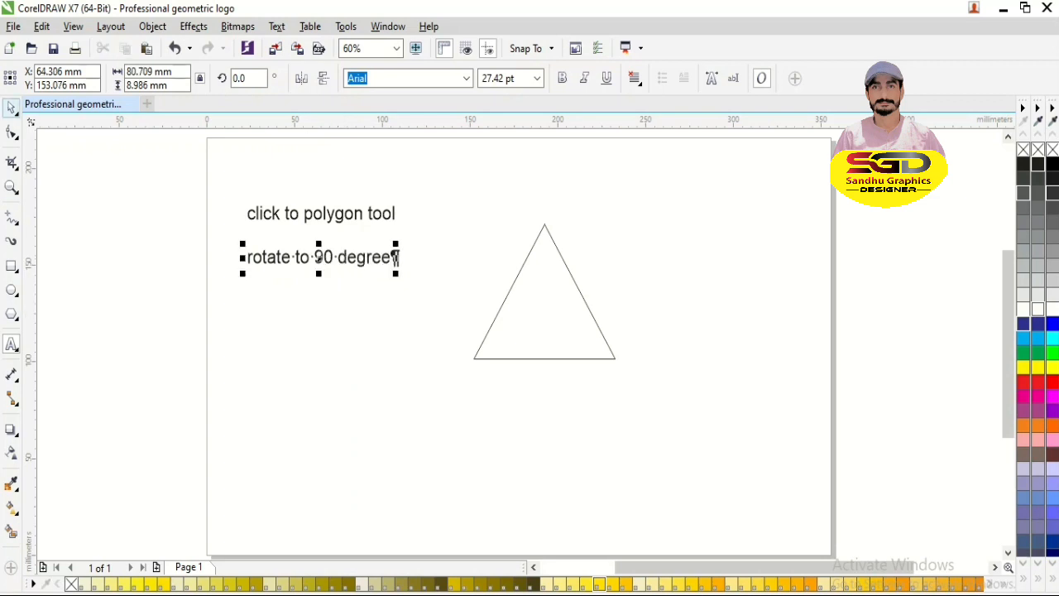
- Rotate the triangle 90 degrees clockwise so that it points to the right
{"action": "double_click", "coordinate": [546, 228]}
{"action": "left_click_drag", "start_coordinate": [621, 217], "coordinate": [619, 369]}
- Delete the "click to polygon tool" caption and rewrite the remaining one as two lines, "size 100" and "lock off"
{"action": "left_click", "coordinate": [321, 214]}
{"action": "left_click", "coordinate": [321, 263]}
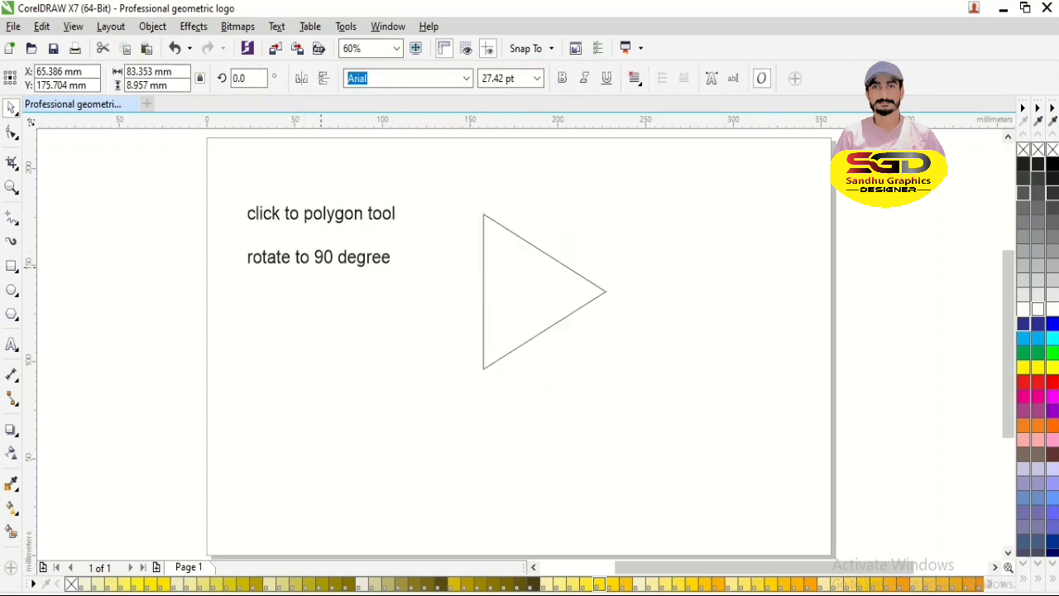
{"action": "key", "text": "Delete"}
{"action": "double_click", "coordinate": [323, 257]}
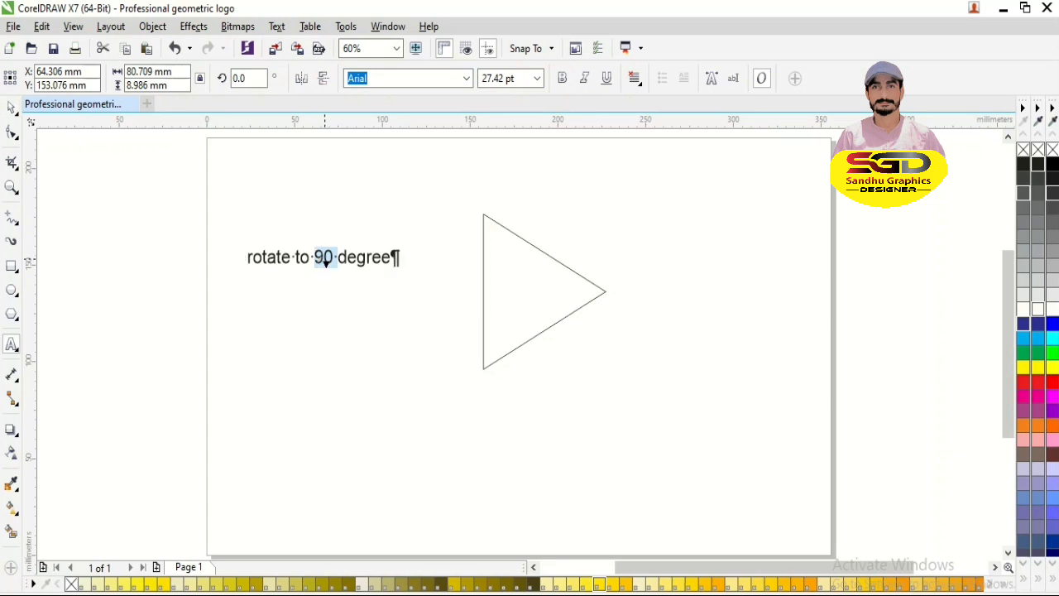
{"action": "triple_click", "coordinate": [319, 259]}
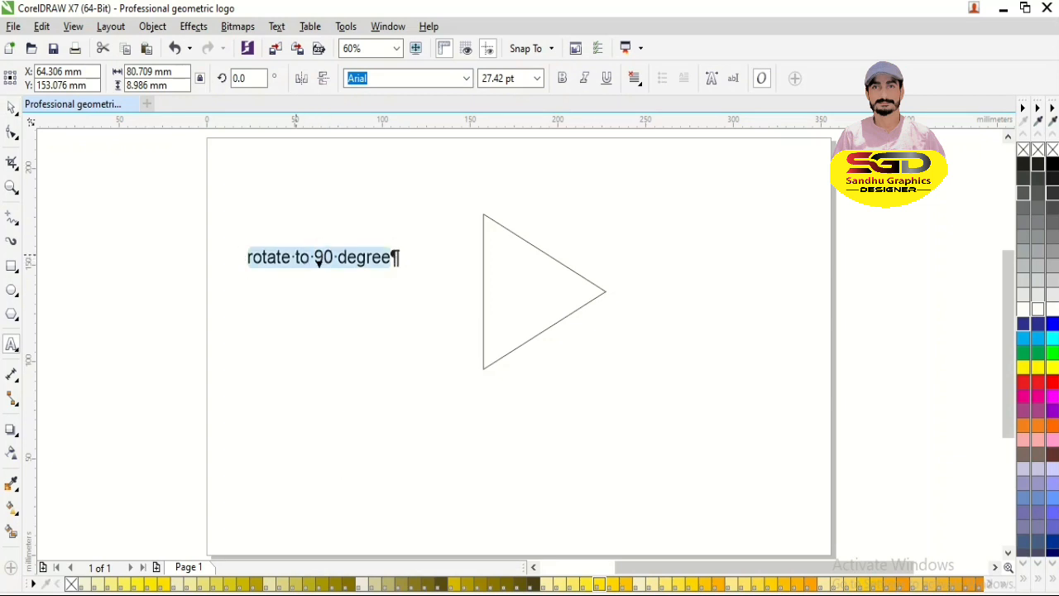
{"action": "type", "text": "size 1"}
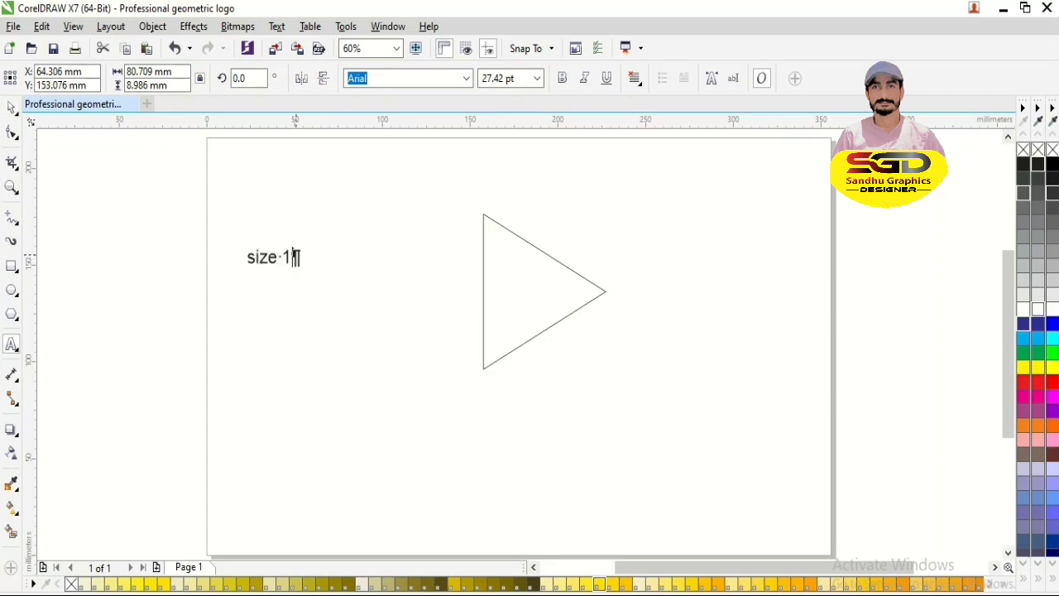
{"action": "type", "text": "00"}
{"action": "left_click", "coordinate": [12, 107]}
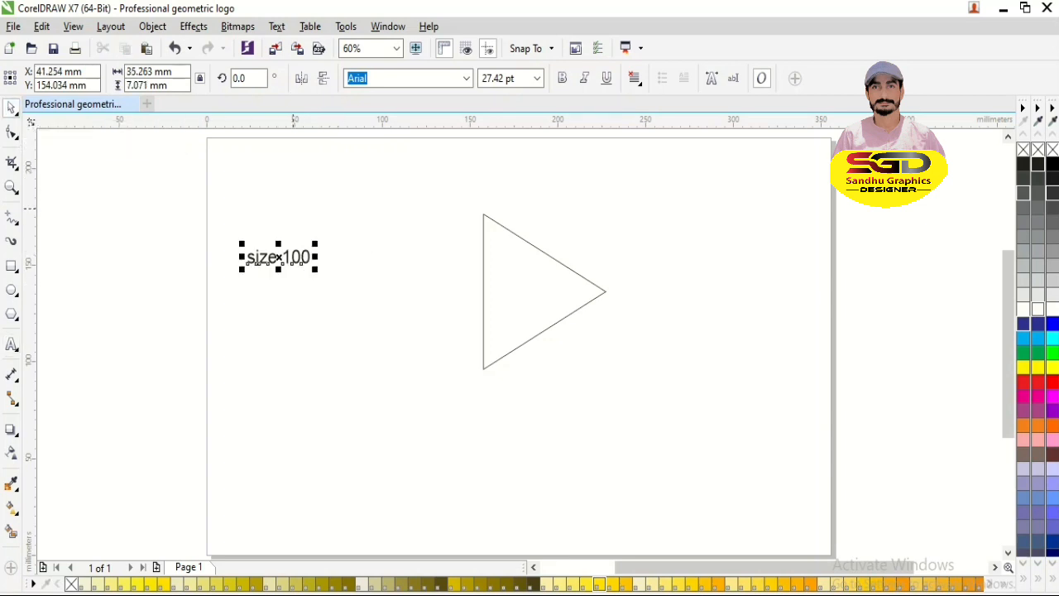
{"action": "double_click", "coordinate": [305, 255]}
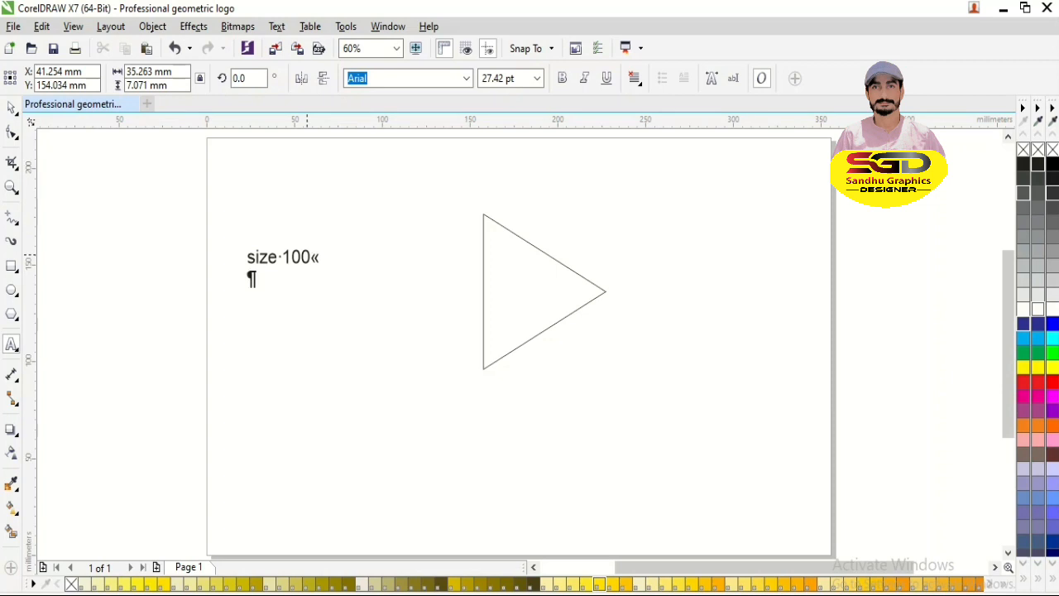
{"action": "type", "text": "lock off"}
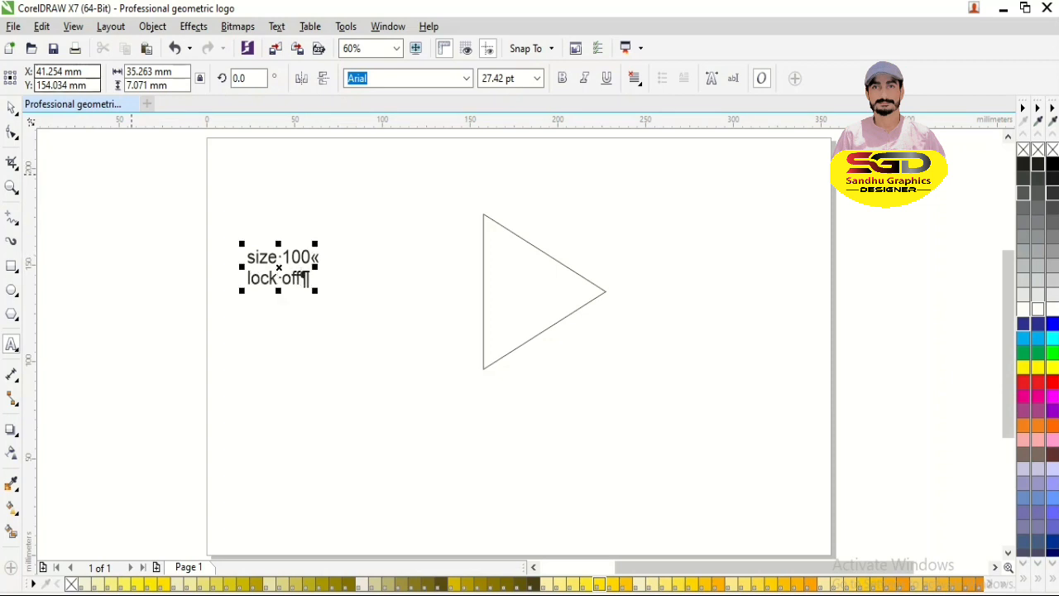
{"action": "key", "text": "ctrl+space"}
- Scale the triangle proportionally to a height of 100 mm and nudge it slightly down the page
{"action": "left_click", "coordinate": [504, 228]}
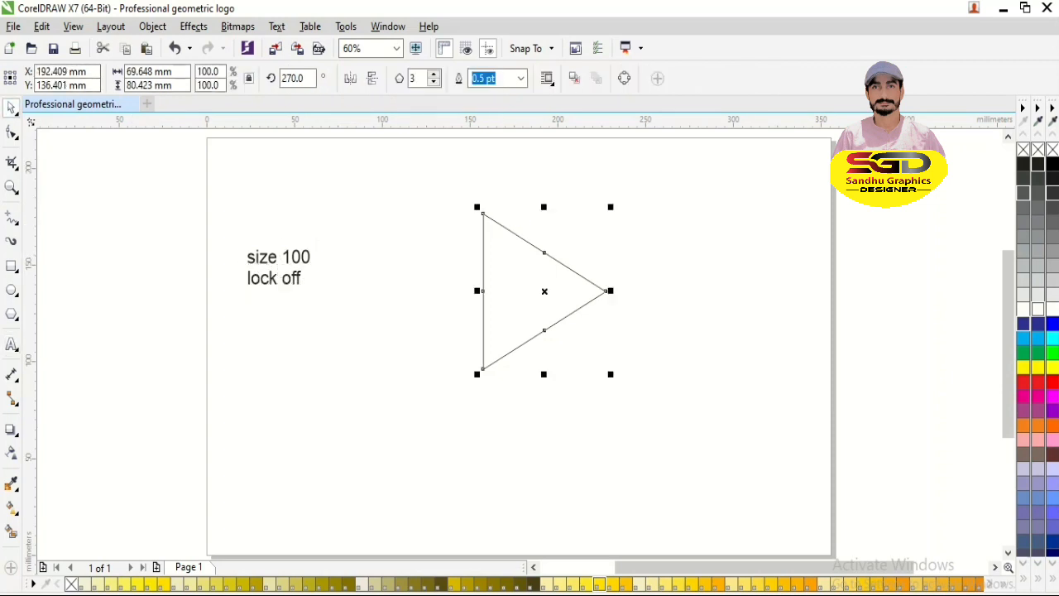
{"action": "left_click", "coordinate": [153, 85]}
{"action": "type", "text": "10"}
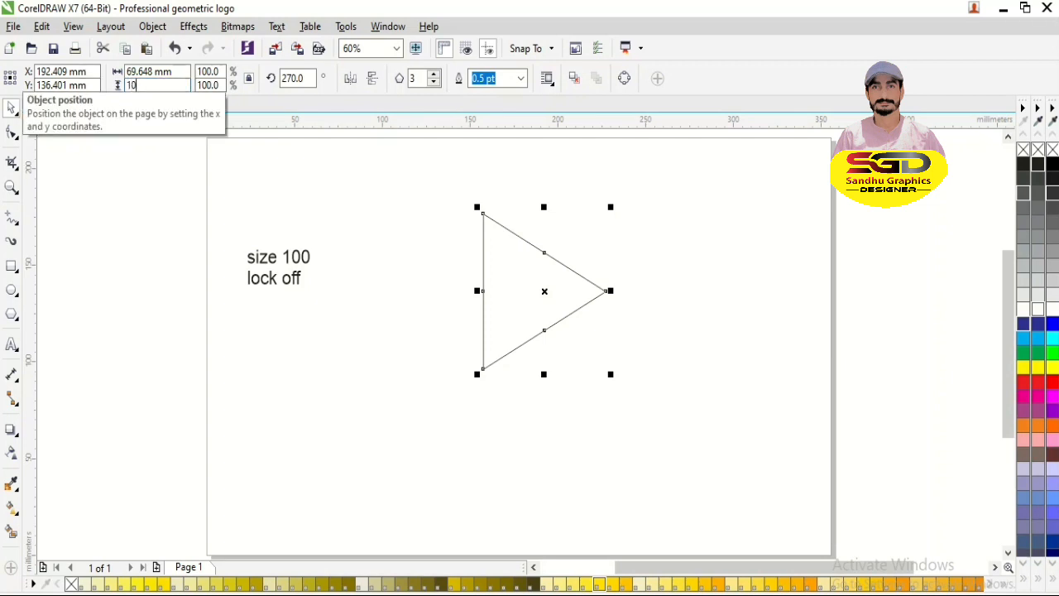
{"action": "type", "text": "0"}
{"action": "key", "text": "Return"}
{"action": "key", "text": "Down"}
{"action": "key", "text": "Down"}
{"action": "key", "text": "Down"}
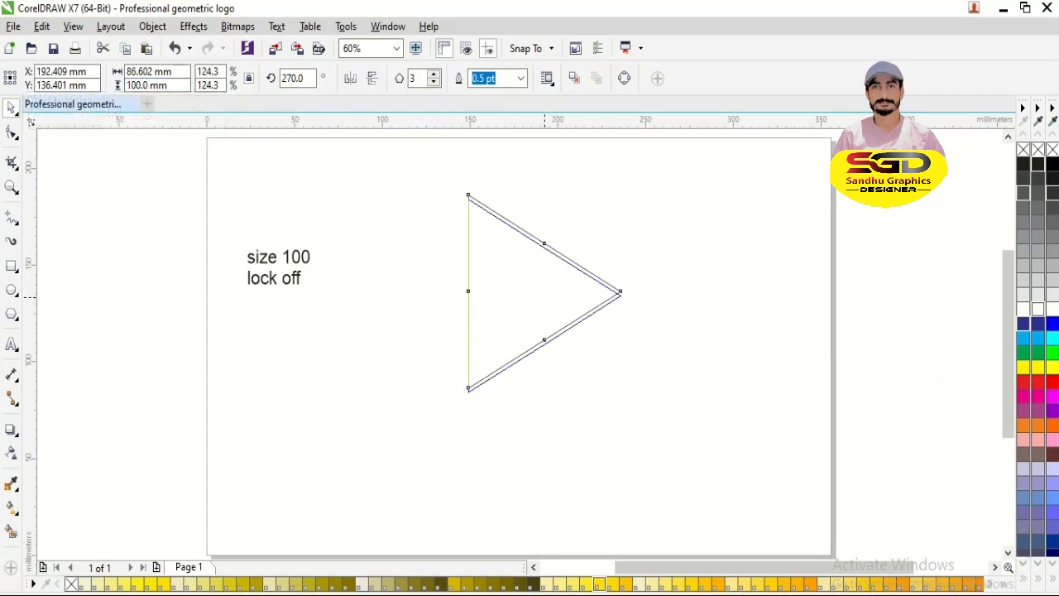
- Replace the two-line caption beside the triangle with "Ctrl C + V"
{"action": "double_click", "coordinate": [296, 276]}
{"action": "key", "text": "ctrl+a"}
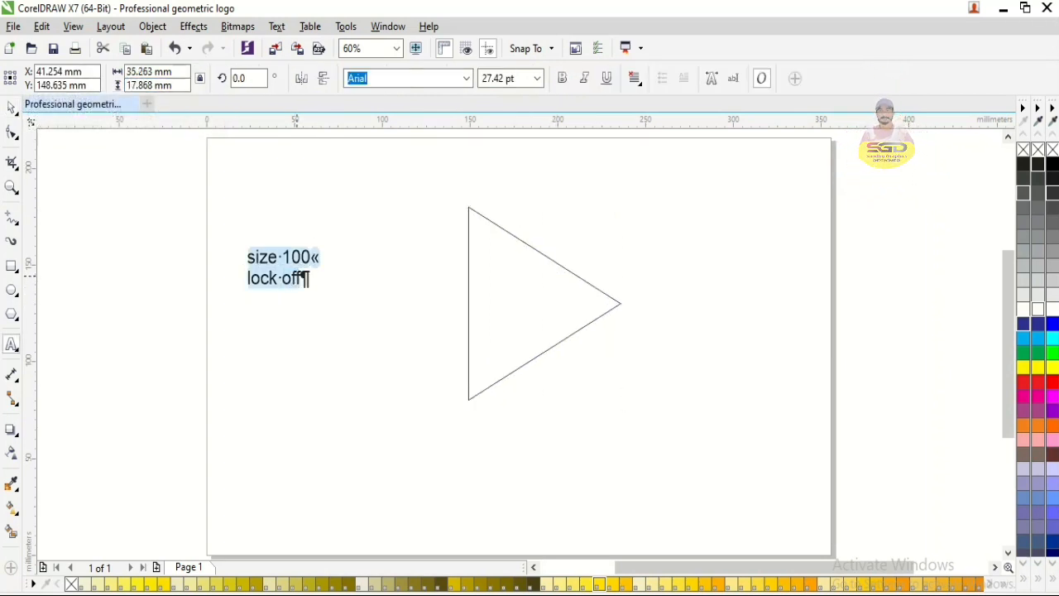
{"action": "type", "text": "Ctrl c"}
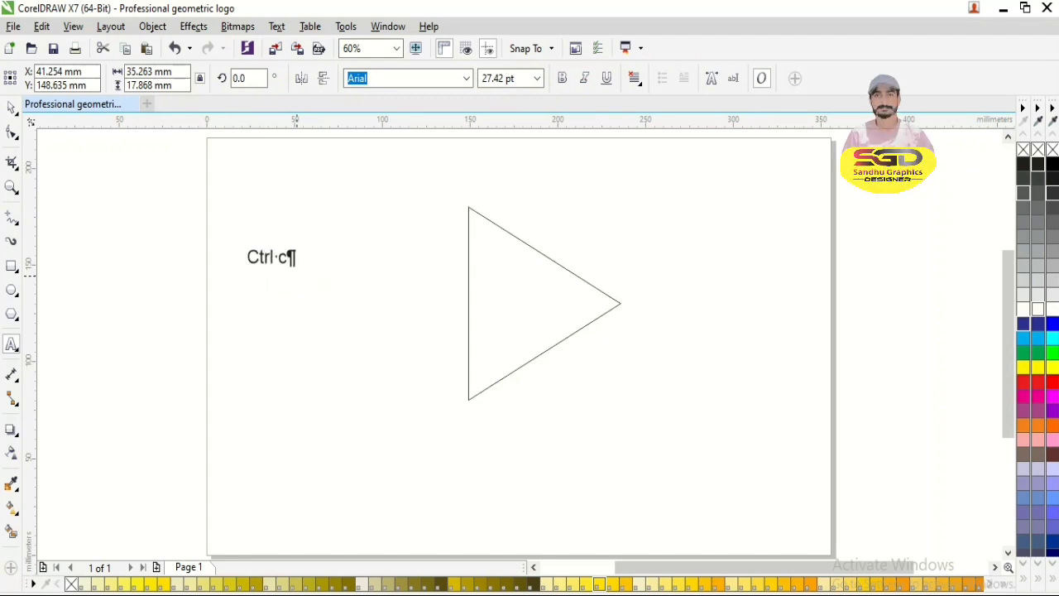
{"action": "key", "text": "BackSpace"}
{"action": "type", "text": "C + V"}
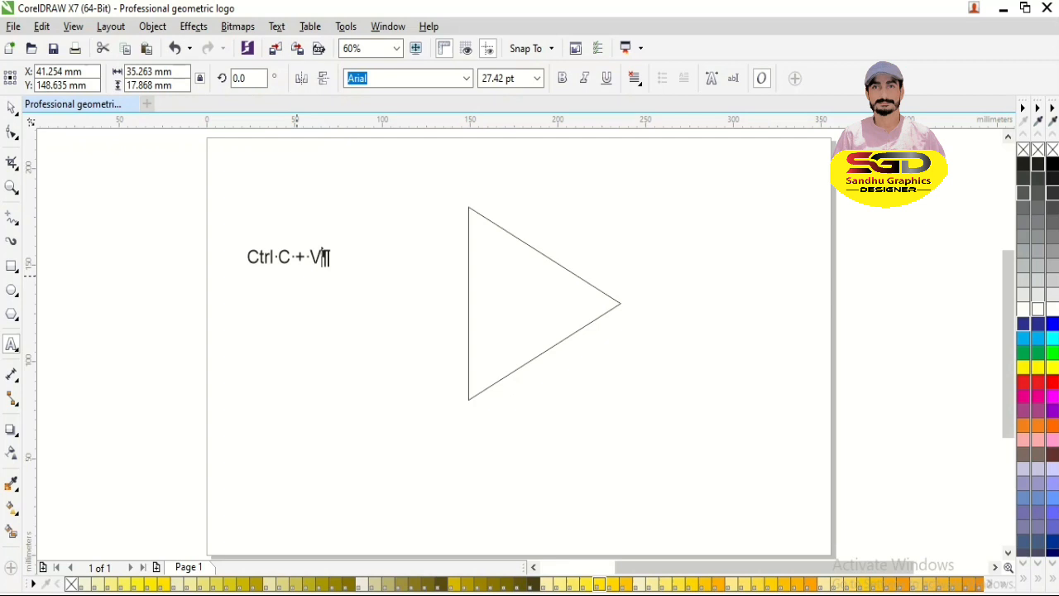
{"action": "key", "text": "ctrl+space"}
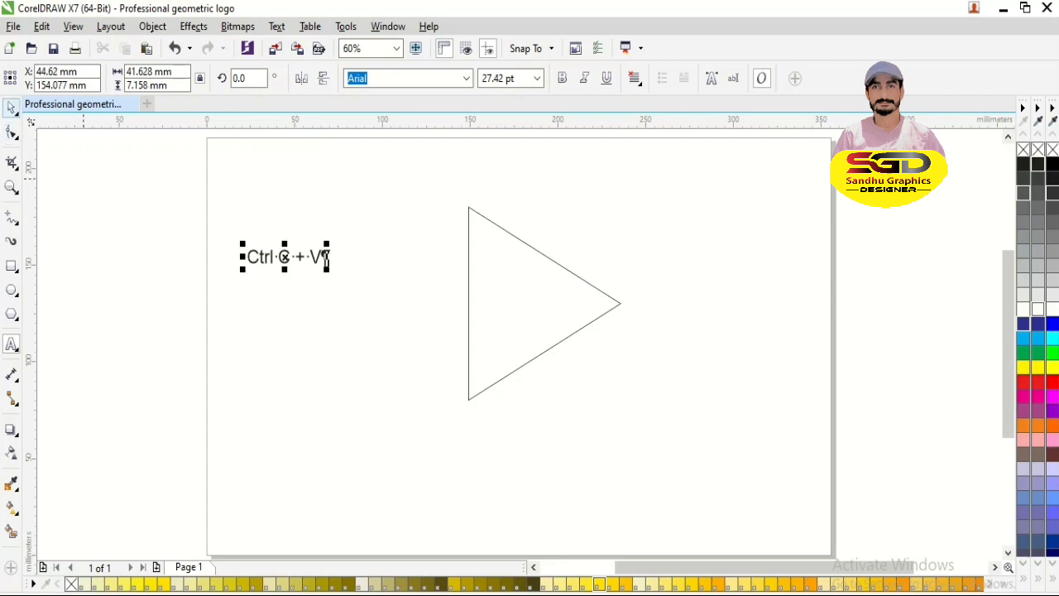
{"action": "left_click", "coordinate": [487, 218]}
{"action": "right_click", "coordinate": [487, 216]}
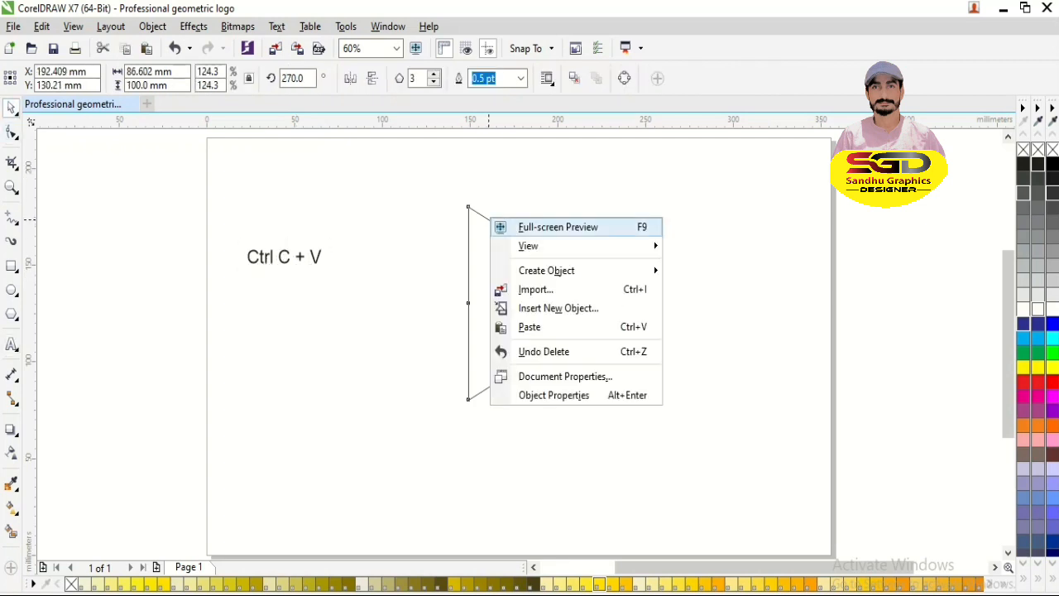
{"action": "left_click", "coordinate": [521, 326]}
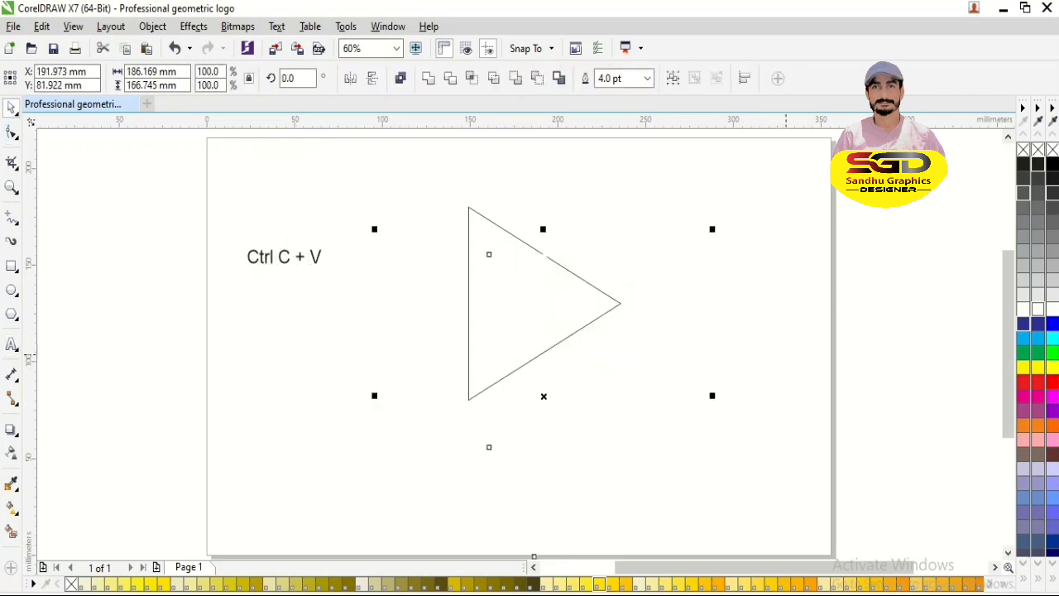
{"action": "right_click", "coordinate": [751, 233]}
{"action": "left_click", "coordinate": [780, 343]}
{"action": "key", "text": "Escape"}
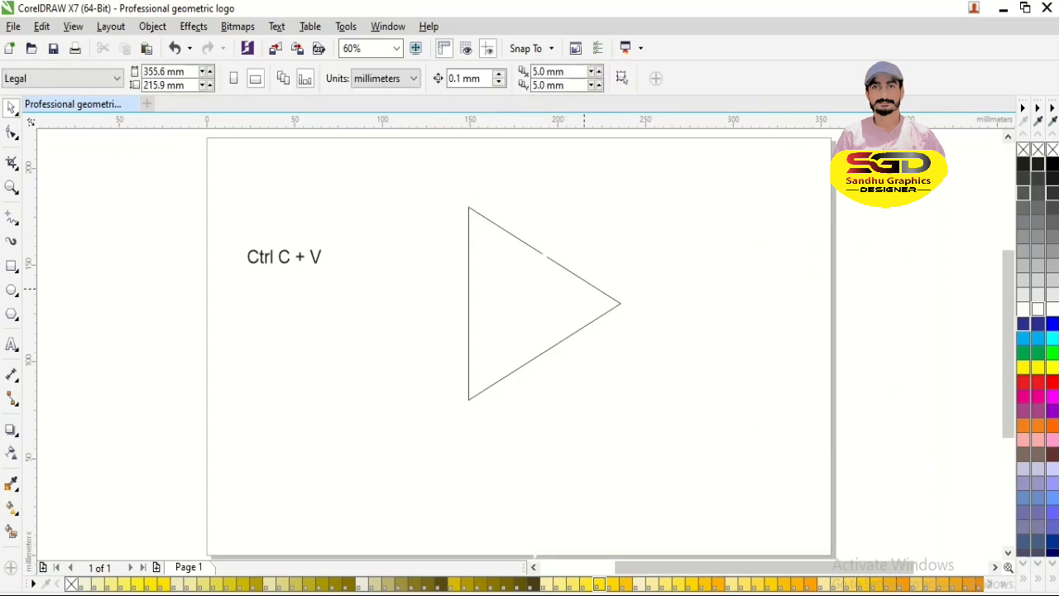
{"action": "left_click", "coordinate": [600, 302]}
{"action": "left_click_drag", "start_coordinate": [615, 300], "coordinate": [615, 280]}
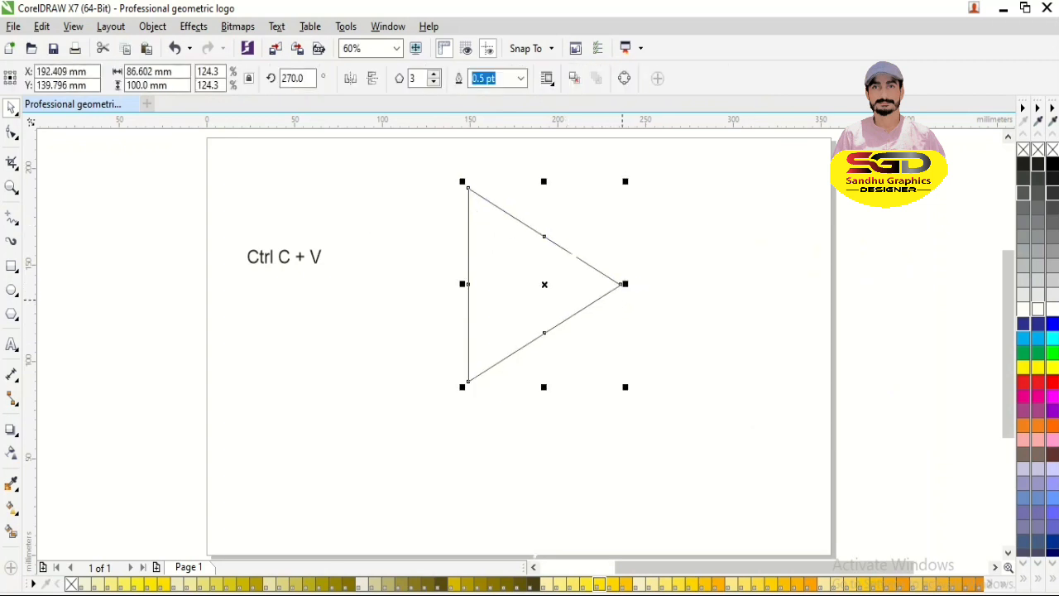
{"action": "key", "text": "ctrl+z"}
{"action": "key", "text": "Escape"}
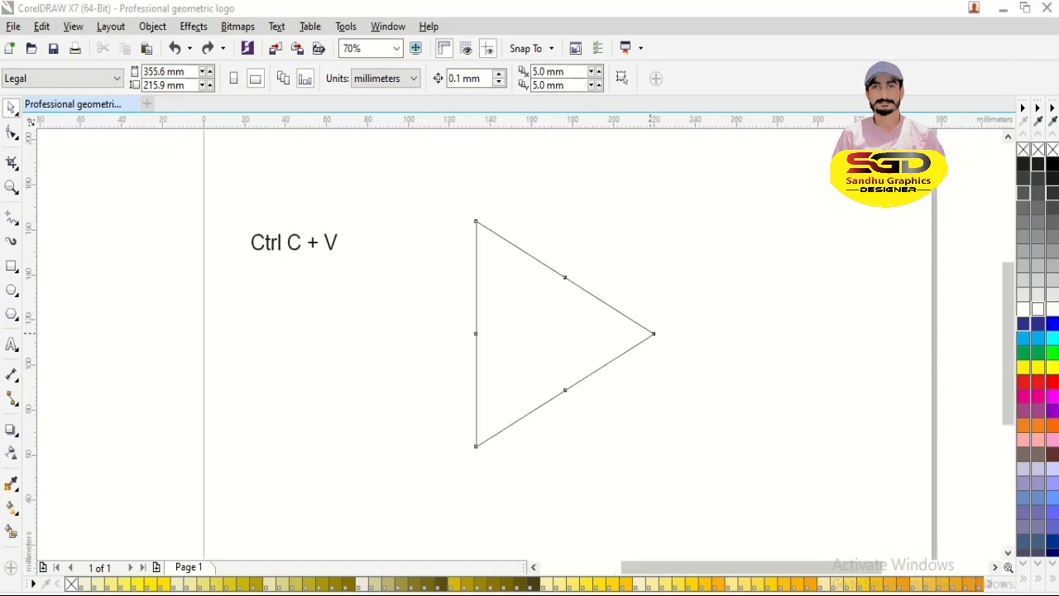
- Copy the triangle and paste the duplicate directly on top of the original
{"action": "right_click", "coordinate": [652, 334]}
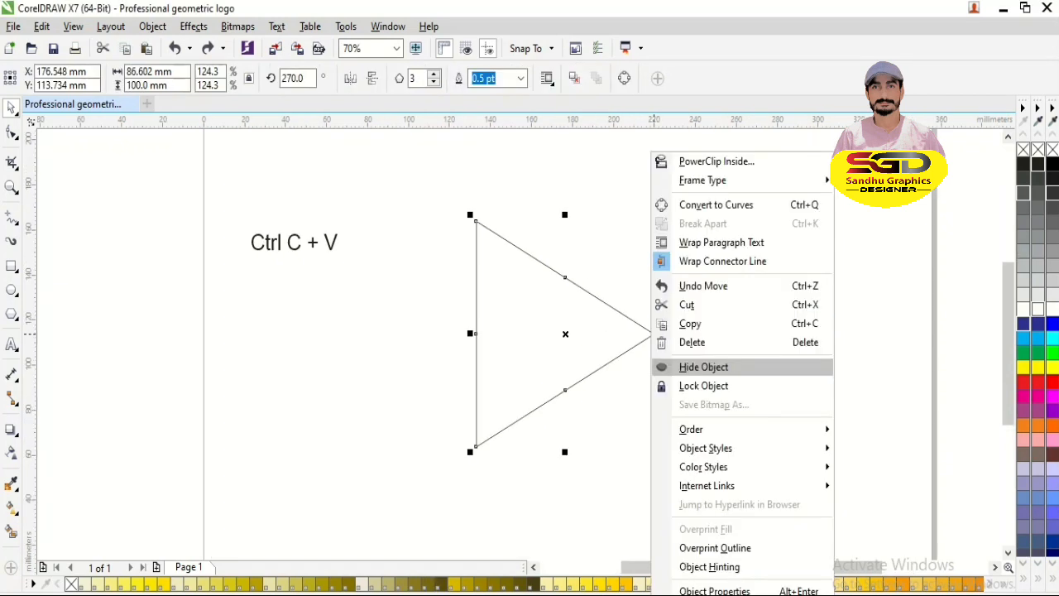
{"action": "left_click", "coordinate": [686, 324]}
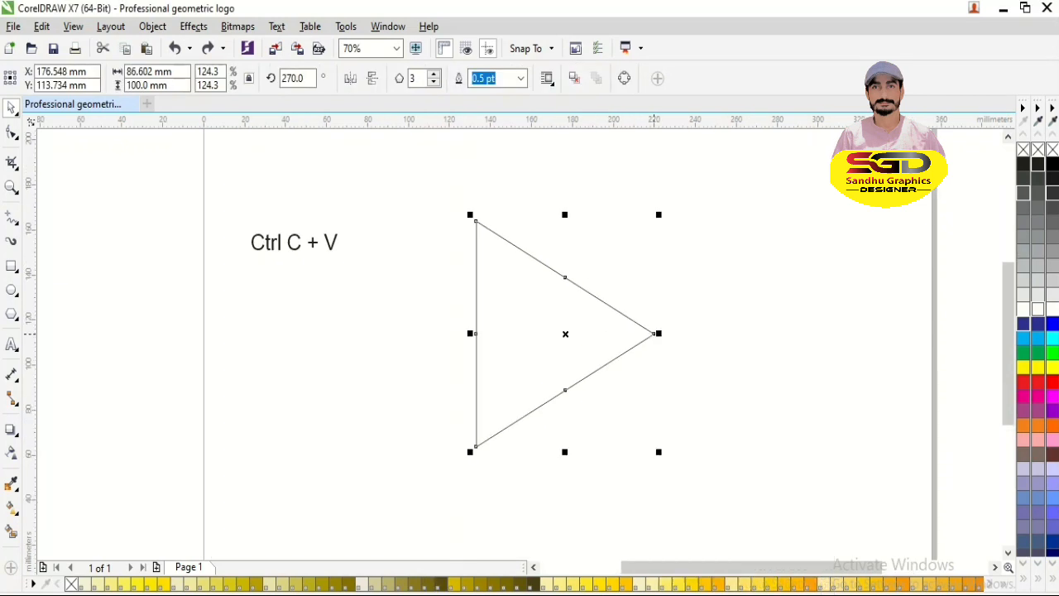
{"action": "key", "text": "Escape"}
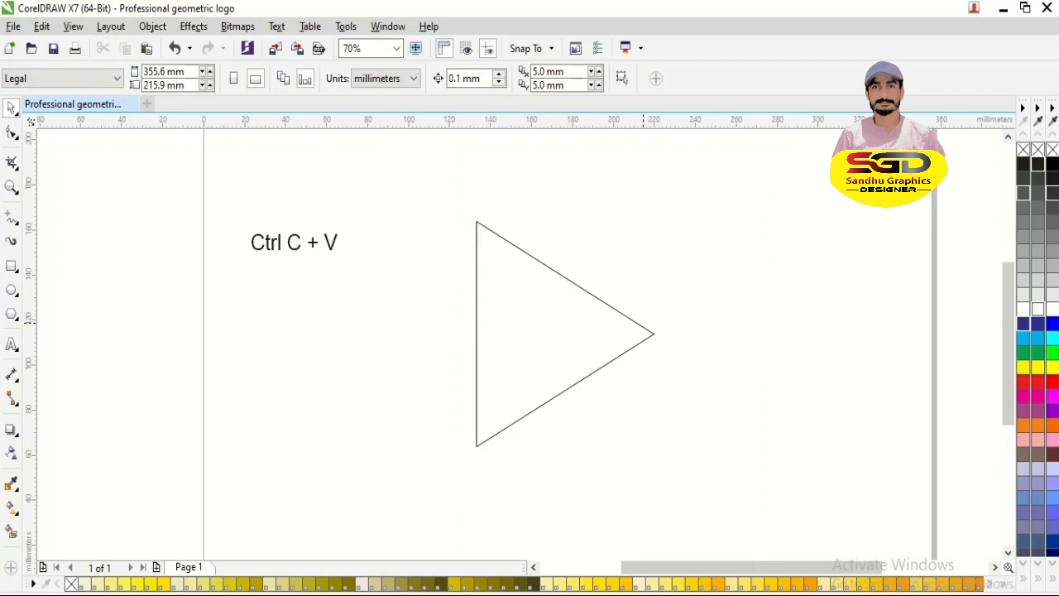
{"action": "key", "text": "ctrl+v"}
- Replace the "Ctrl C + V" caption with two lines, "size 200" and "lock off"
{"action": "double_click", "coordinate": [329, 241]}
{"action": "triple_click", "coordinate": [328, 240]}
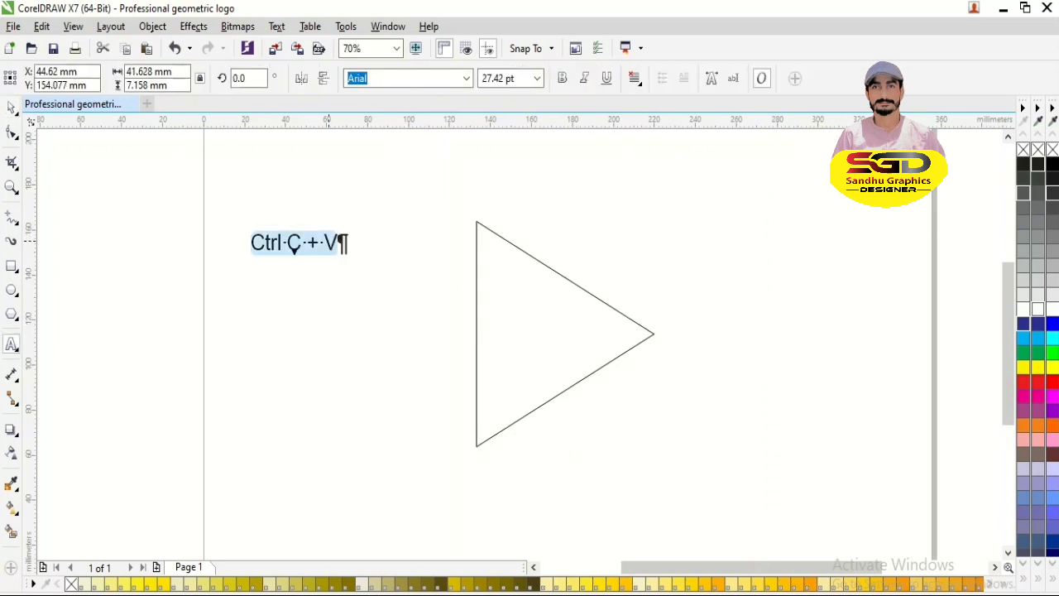
{"action": "type", "text": "size"}
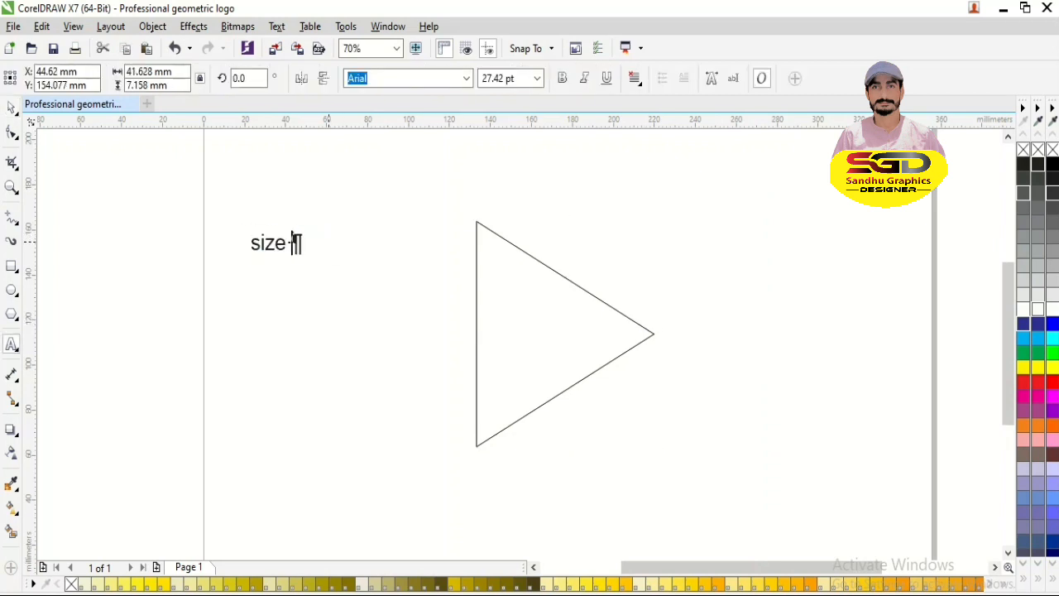
{"action": "type", "text": " 200"}
{"action": "key", "text": "Return"}
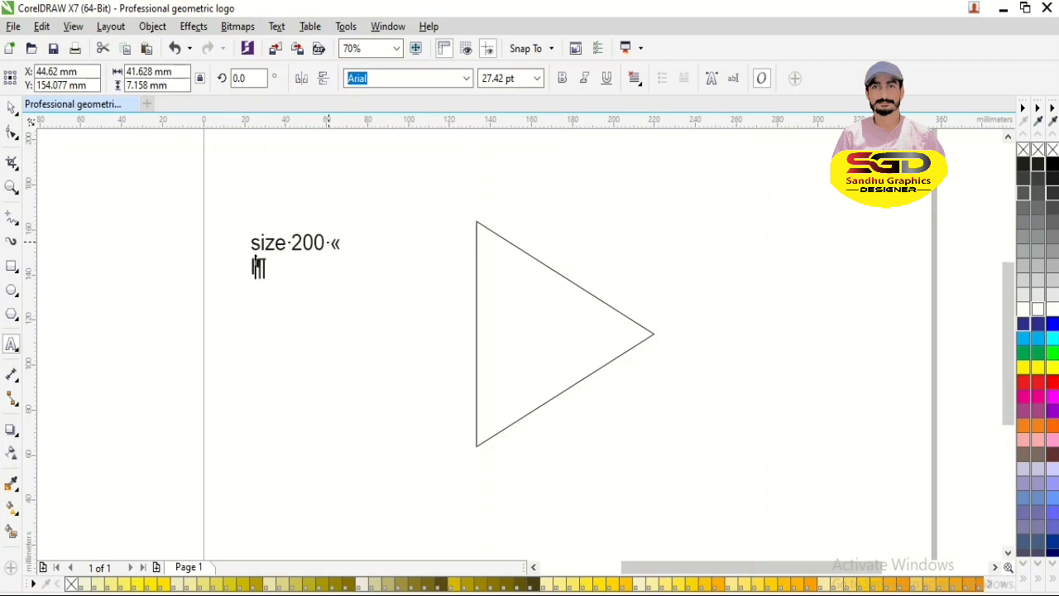
{"action": "type", "text": "lock off"}
{"action": "key", "text": "ctrl+space"}
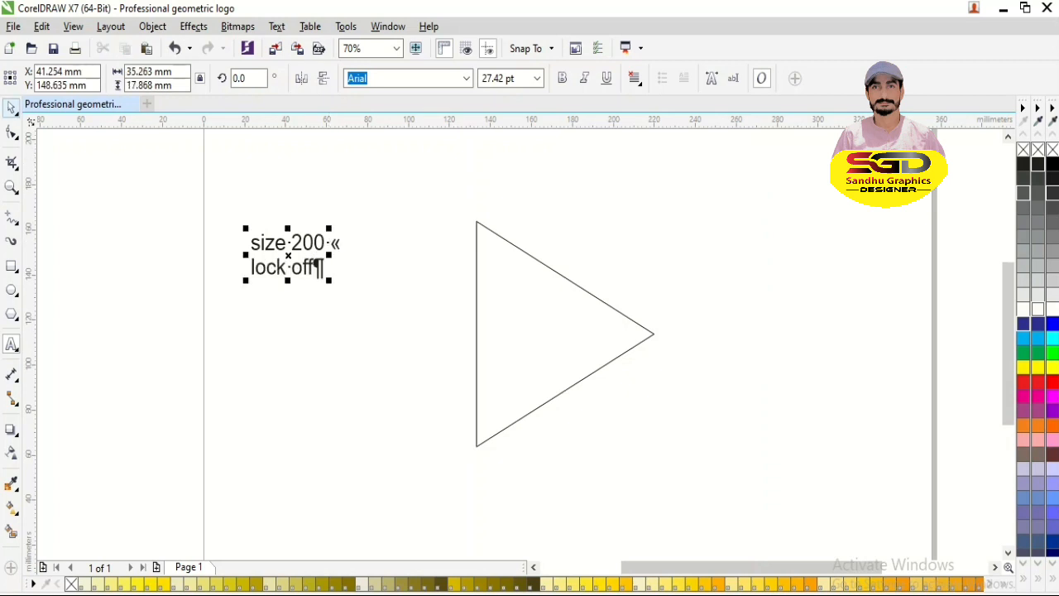
- Scale the duplicate triangle proportionally to a height of 200 mm around the same centre
{"action": "left_click", "coordinate": [576, 383]}
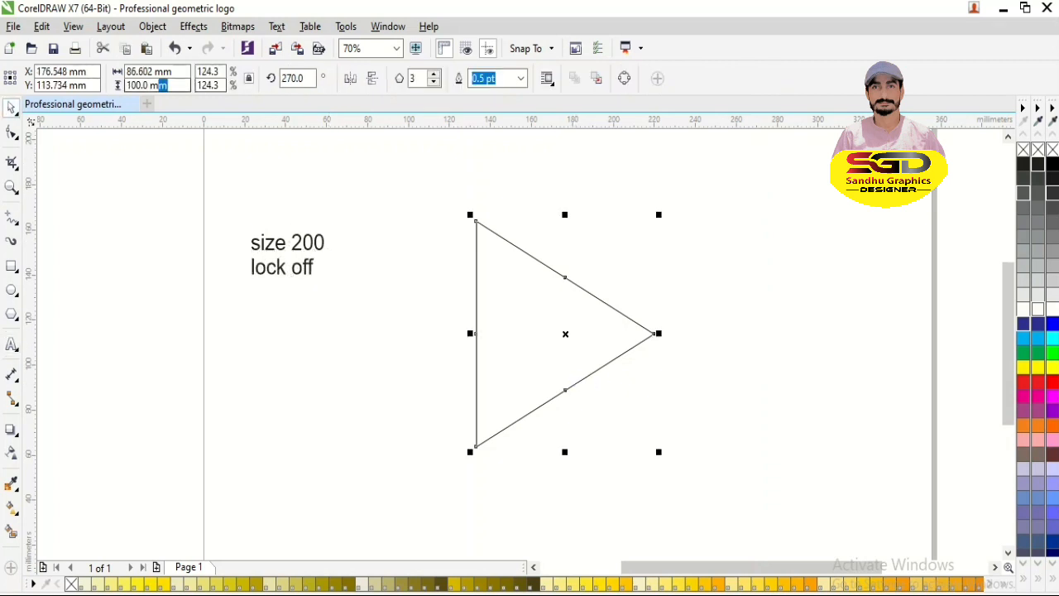
{"action": "left_click_drag", "start_coordinate": [159, 85], "coordinate": [25, 81]}
{"action": "type", "text": "200"}
{"action": "key", "text": "Return"}
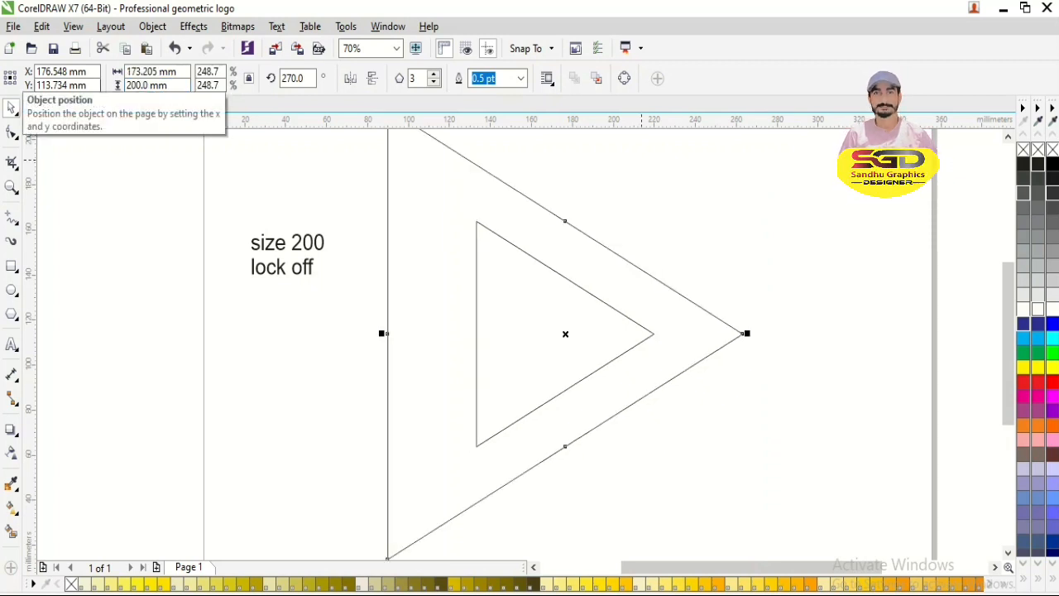
{"action": "scroll", "coordinate": [869, 188], "scroll_direction": "down", "scroll_amount": 2}
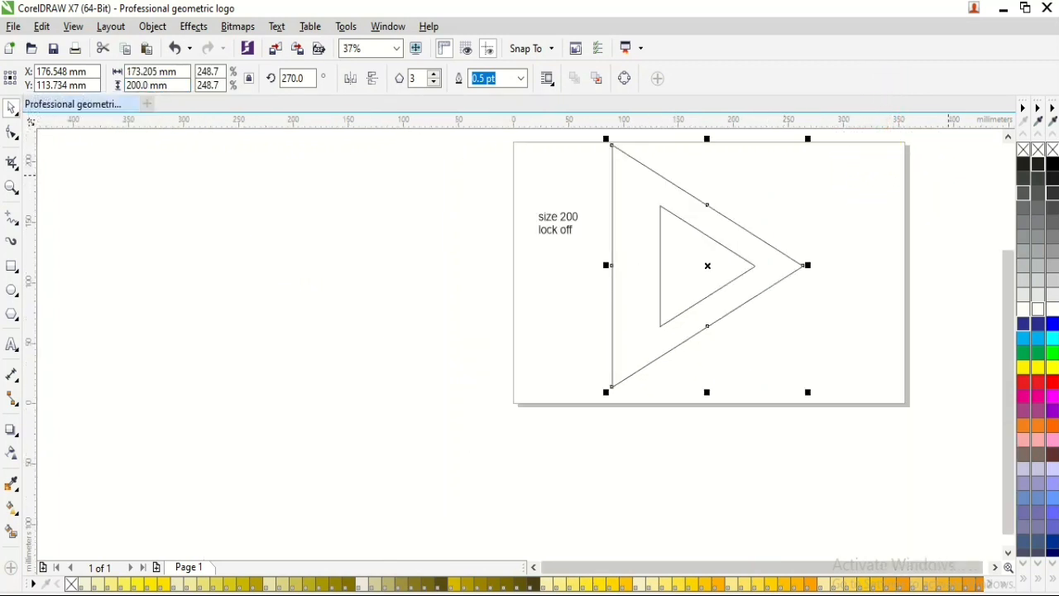
{"action": "left_click", "coordinate": [1007, 137]}
{"action": "left_click_drag", "start_coordinate": [529, 166], "coordinate": [850, 445]}
{"action": "key", "text": "Escape"}
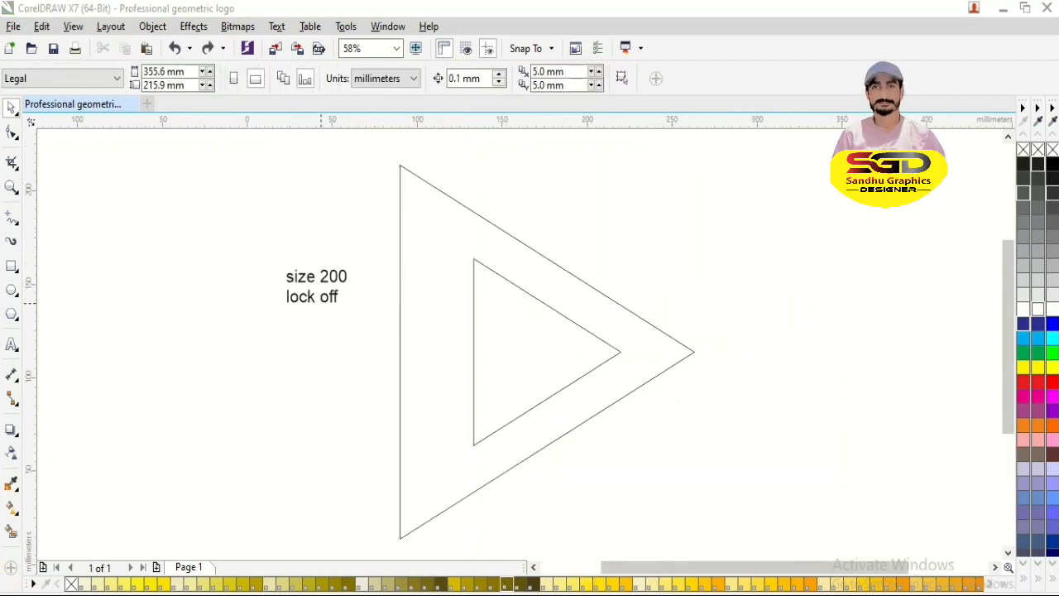
- Rewrite the caption beside the triangles as two lines, "rotate to" and "180 degree"
{"action": "double_click", "coordinate": [321, 300]}
{"action": "key", "text": "ctrl+a"}
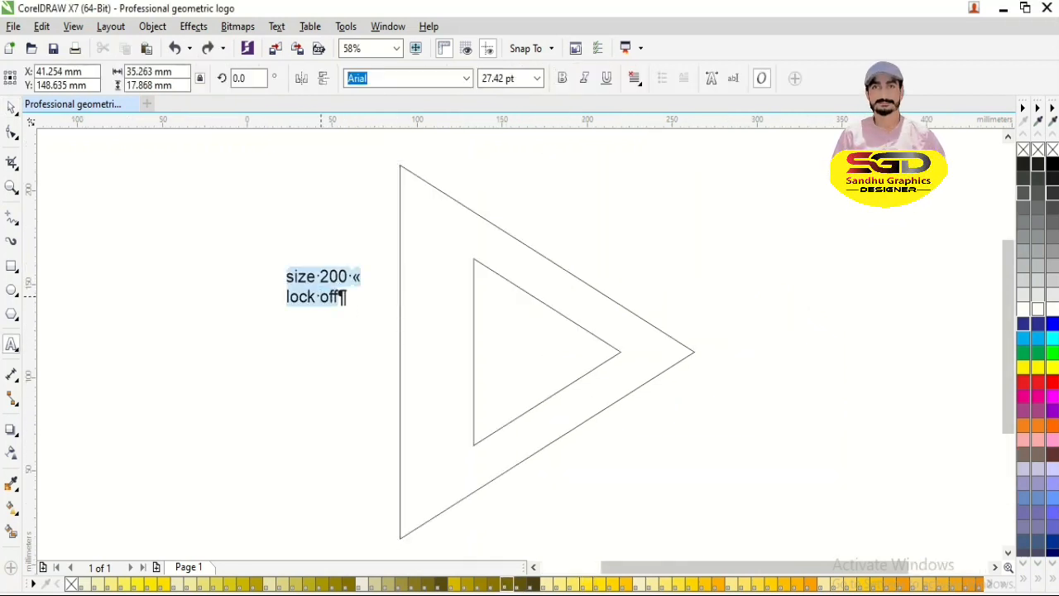
{"action": "type", "text": "rotate to"}
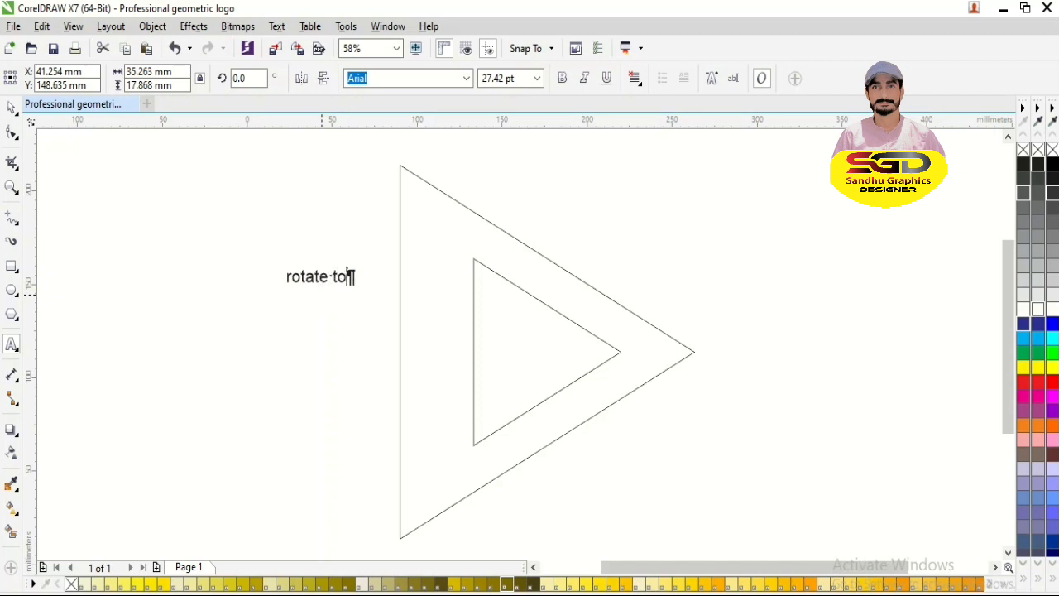
{"action": "type", "text": "  180"}
{"action": "type", "text": " degree"}
{"action": "key", "text": "ctrl+space"}
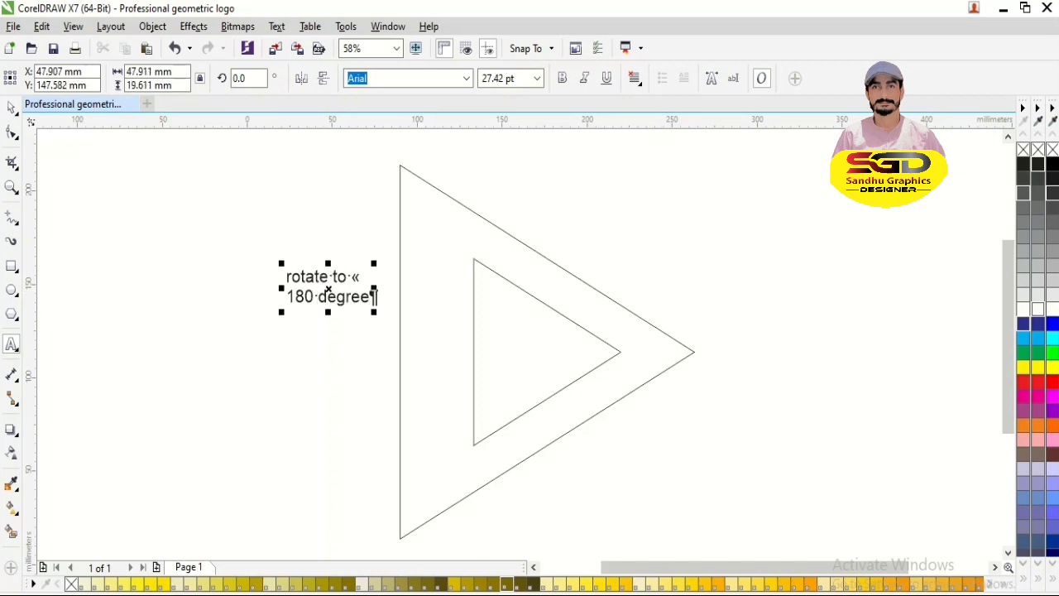
- Widen the line spacing of the "rotate to 180 degree" caption
{"action": "key", "text": "F10"}
{"action": "left_click", "coordinate": [15, 136]}
{"action": "left_click", "coordinate": [73, 131]}
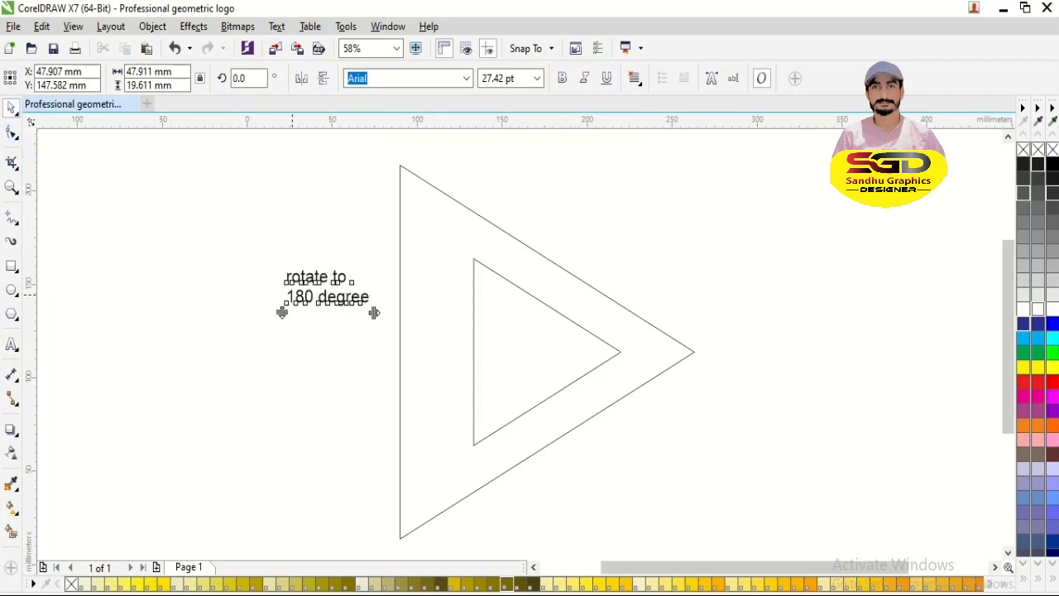
{"action": "mouse_move", "coordinate": [283, 313]}
{"action": "left_mouse_down"}
{"action": "mouse_move", "coordinate": [283, 326]}
{"action": "mouse_move", "coordinate": [269, 303]}
{"action": "left_mouse_up"}
- Move the two-line caption farther away from the large triangle and fill its text with red
{"action": "double_click", "coordinate": [329, 313]}
{"action": "key", "text": "ctrl+space"}
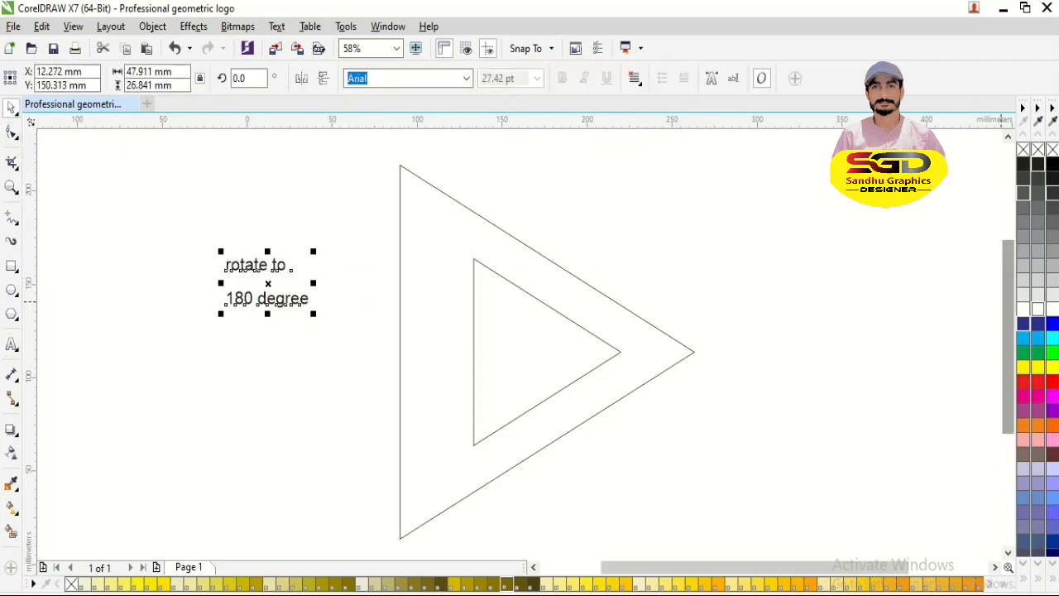
{"action": "left_click", "coordinate": [1023, 381]}
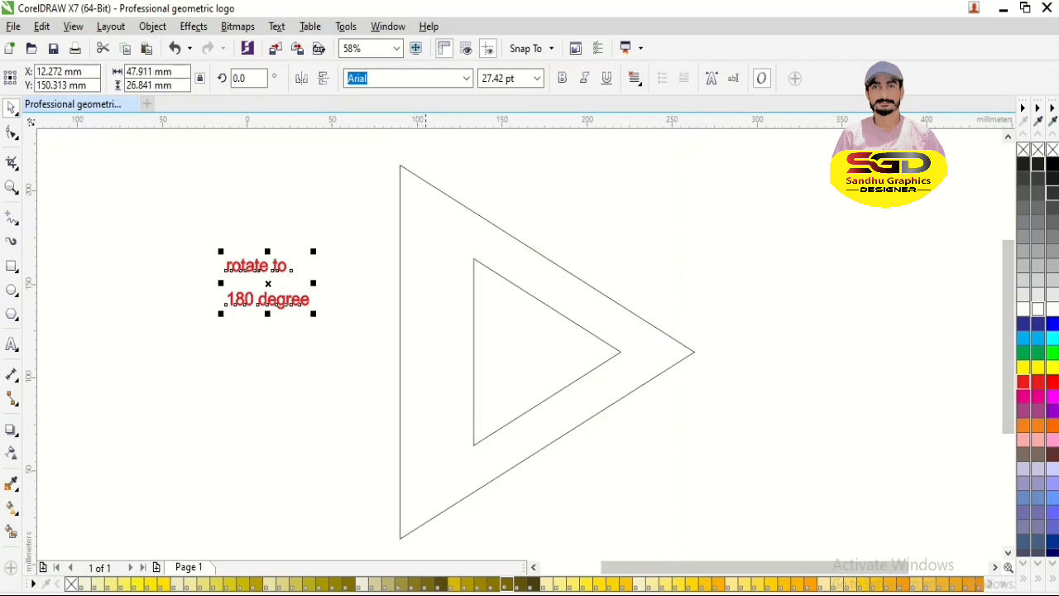
- Rotate the large outer triangle to 180 degrees so that it points straight down around the small one
{"action": "left_click", "coordinate": [428, 182]}
{"action": "left_click_drag", "start_coordinate": [394, 160], "coordinate": [635, 202]}
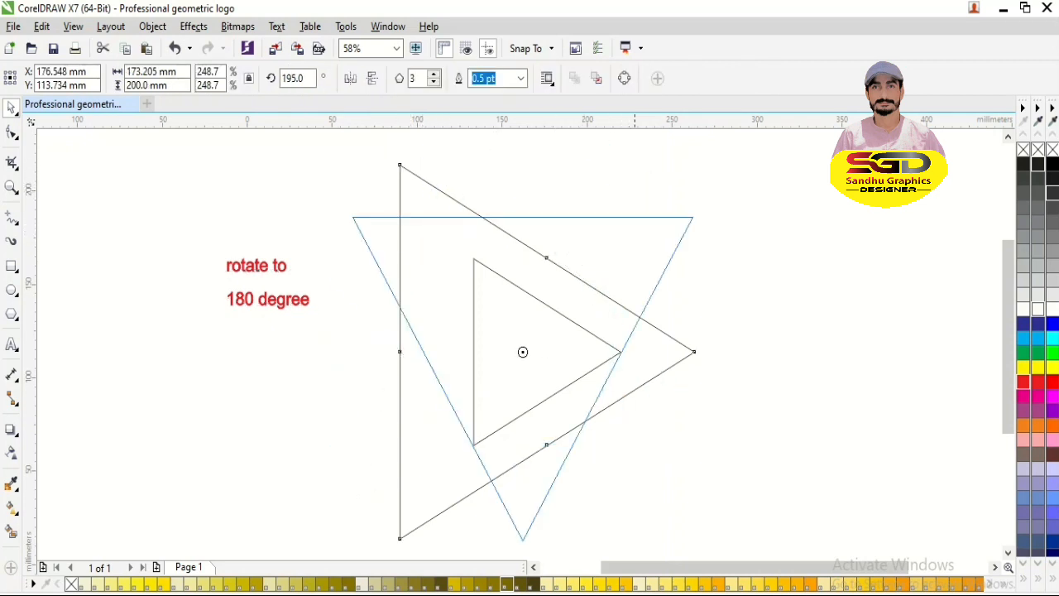
{"action": "left_click_drag", "start_coordinate": [652, 257], "coordinate": [652, 256]}
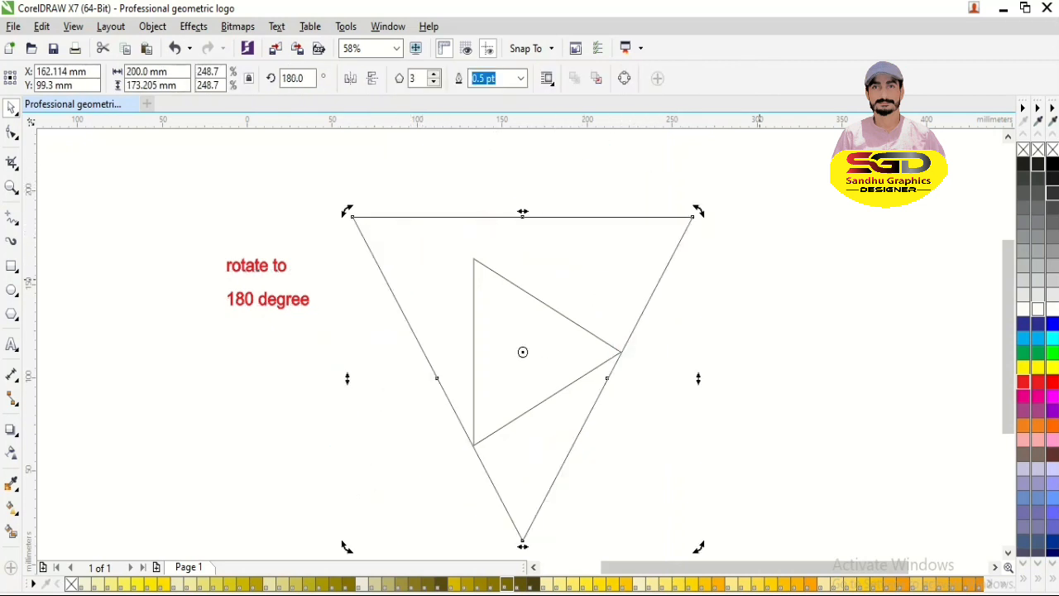
- Replace the caption with "click to freehand" and "tool" on two lines and shift it farther left of the triangles
{"action": "double_click", "coordinate": [279, 301]}
{"action": "key", "text": "ctrl+a"}
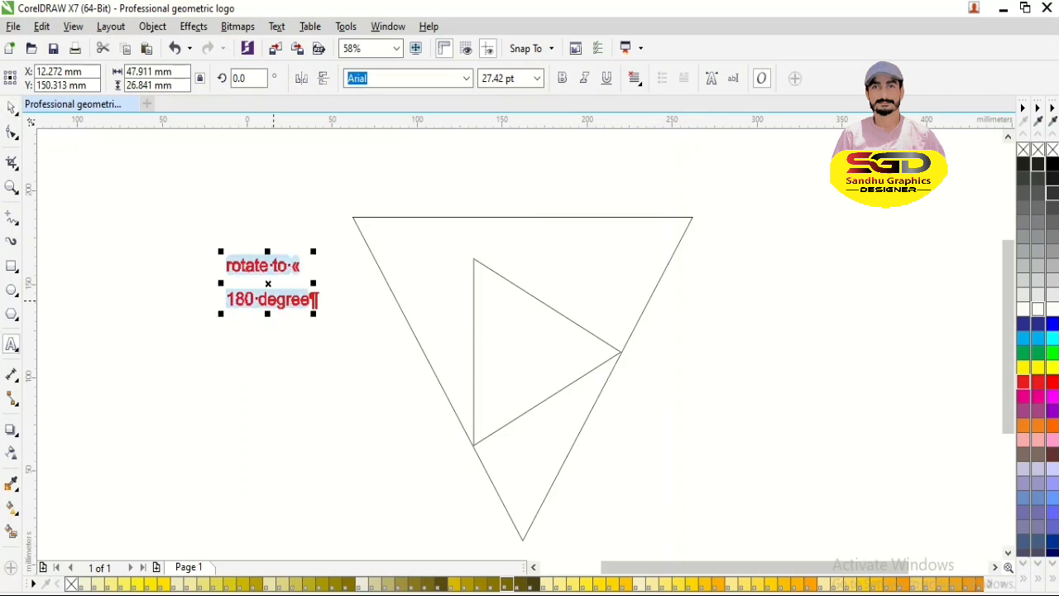
{"action": "type", "text": "click to freeh"}
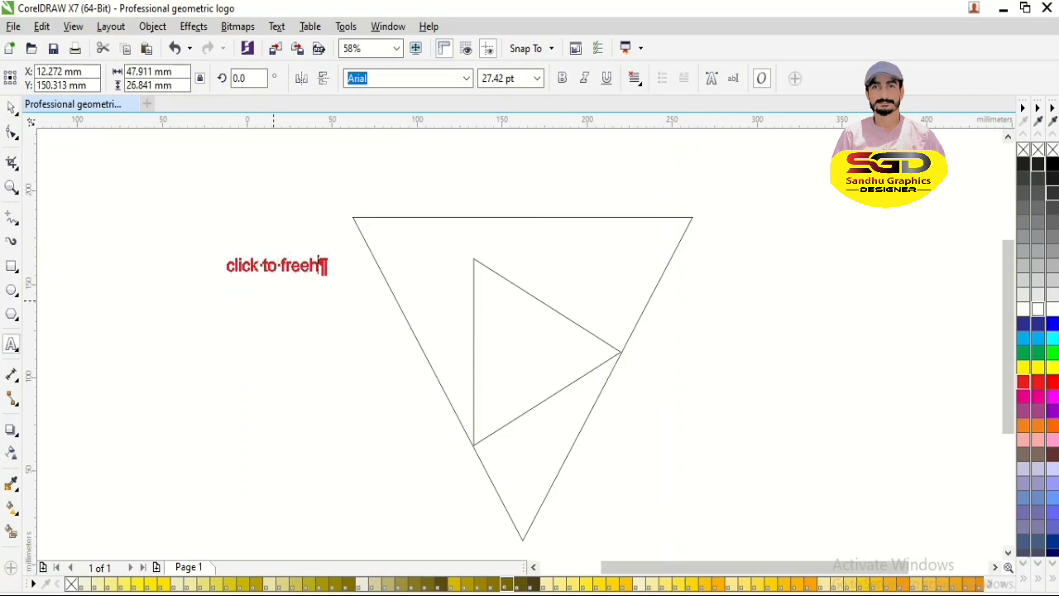
{"action": "type", "text": "and tool"}
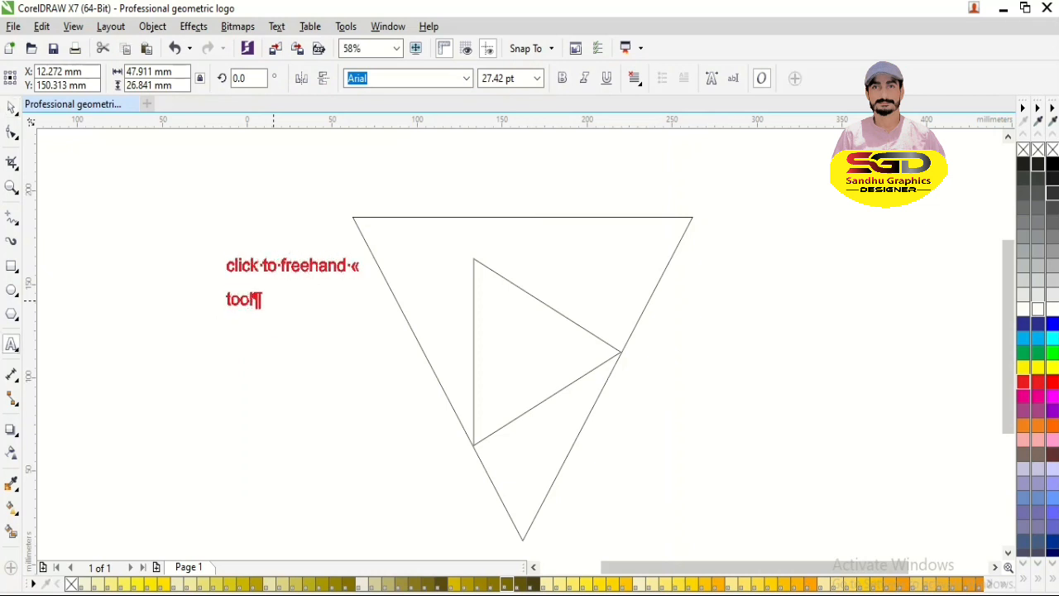
{"action": "left_click", "coordinate": [11, 108]}
{"action": "left_click_drag", "start_coordinate": [286, 282], "coordinate": [236, 282]}
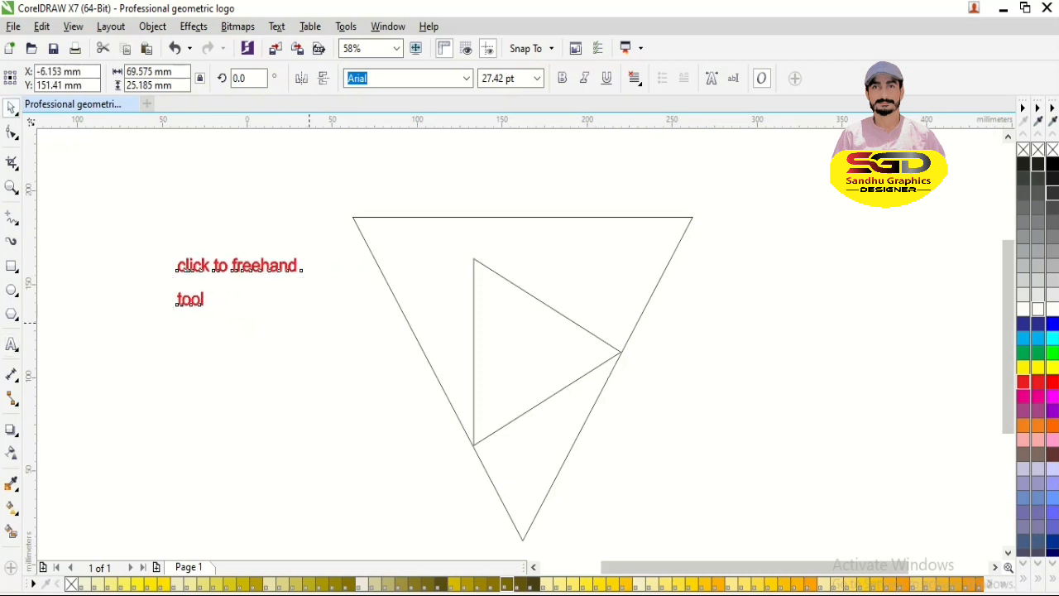
{"action": "left_click", "coordinate": [309, 322]}
- Try to draw a straight Freehand line from the large triangle's upper-left corner to the small triangle's lower-left corner
{"action": "left_click", "coordinate": [10, 216]}
{"action": "left_click", "coordinate": [353, 217]}
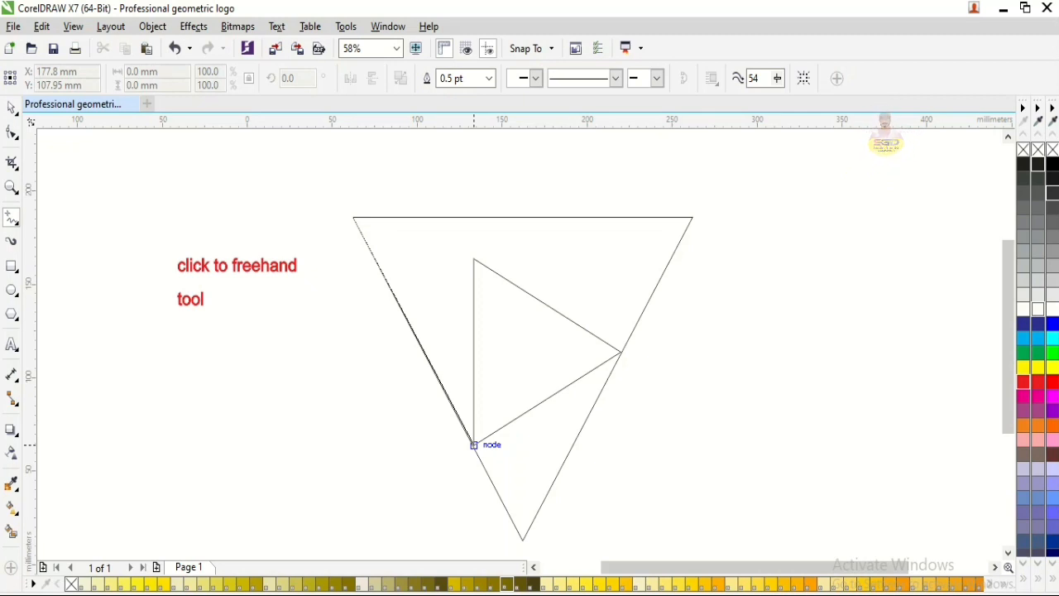
{"action": "left_click", "coordinate": [473, 444]}
{"action": "key", "text": "space"}
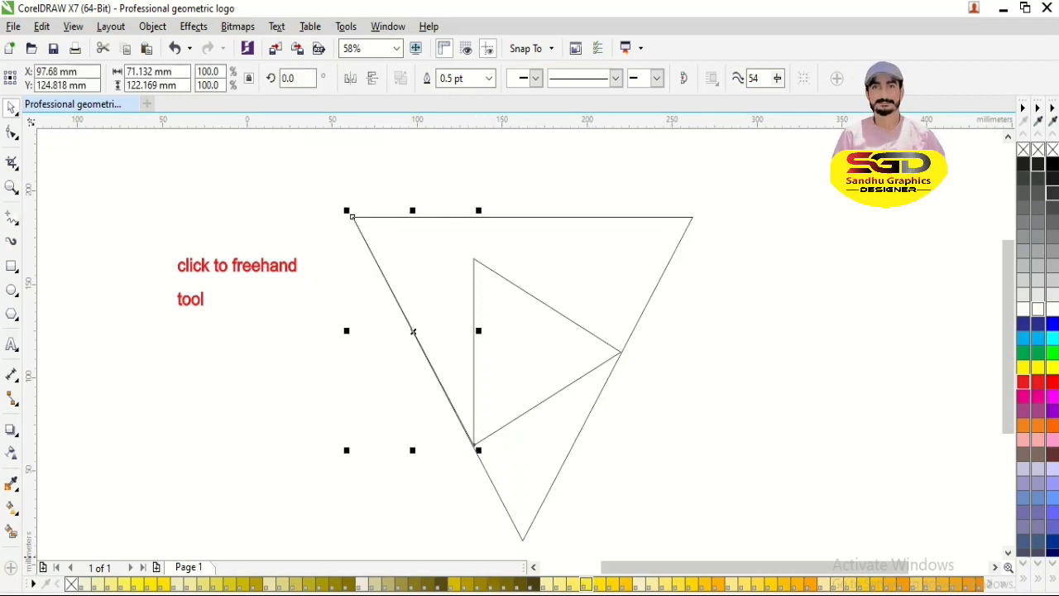
{"action": "left_click", "coordinate": [712, 279]}
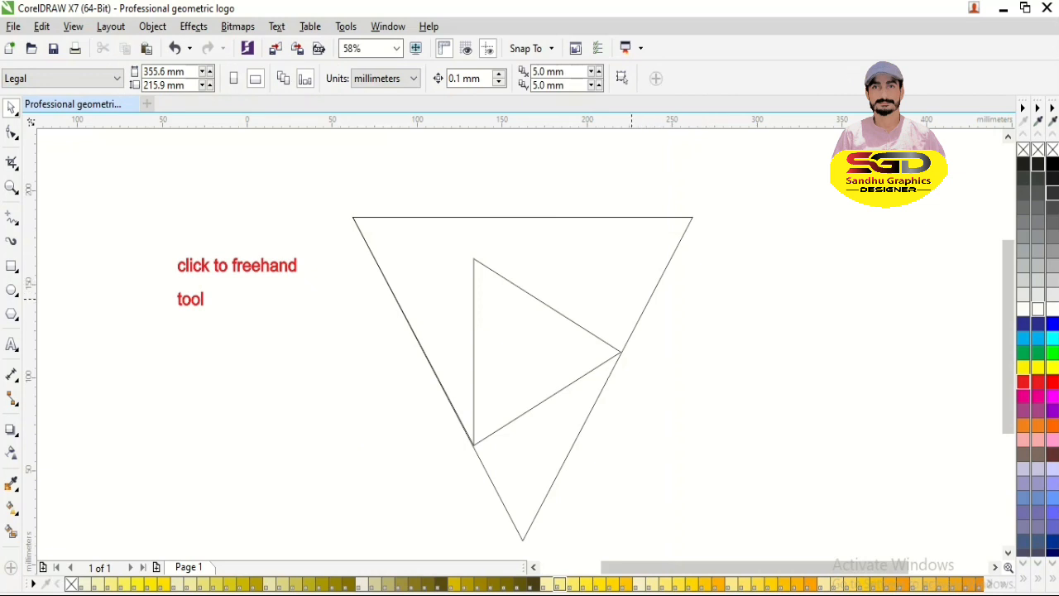
- Draw a straight Freehand line from the small triangle's lower-left corner up to the large triangle's upper-left corner
{"action": "key", "text": "F5"}
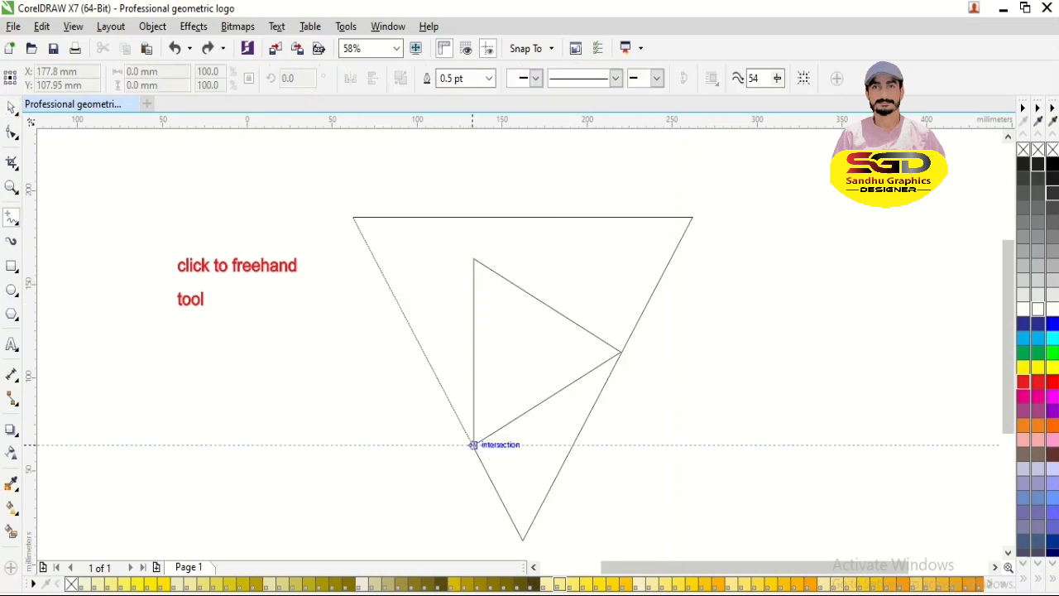
{"action": "left_click", "coordinate": [472, 444]}
{"action": "left_click", "coordinate": [353, 216]}
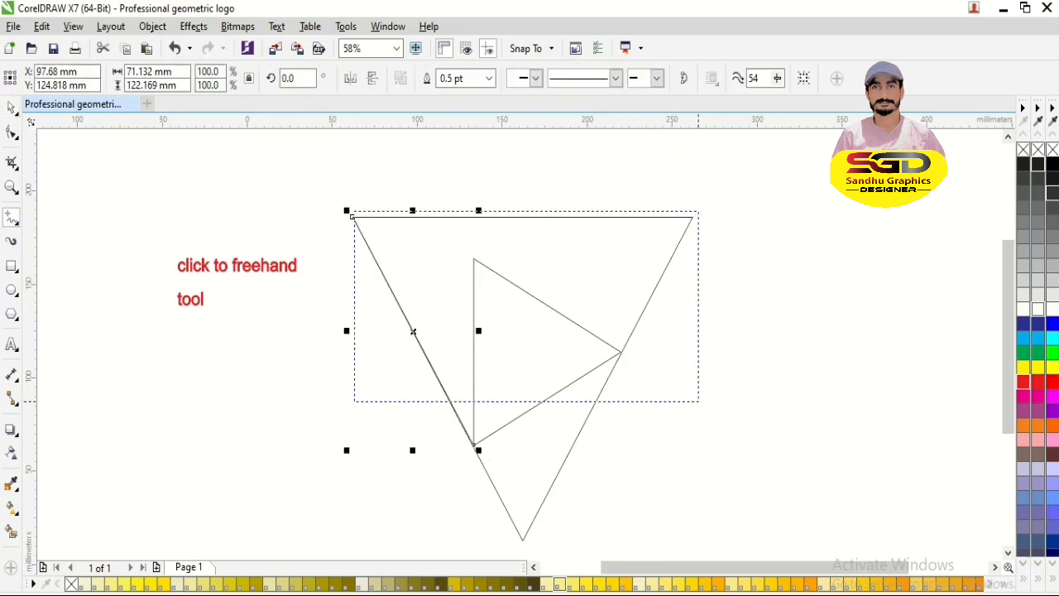
- Draw a straight Freehand line from the large triangle's upper-right corner to the small triangle's right-hand tip
{"action": "scroll", "coordinate": [530, 274], "scroll_direction": "up", "scroll_amount": 3}
{"action": "left_click", "coordinate": [899, 144]}
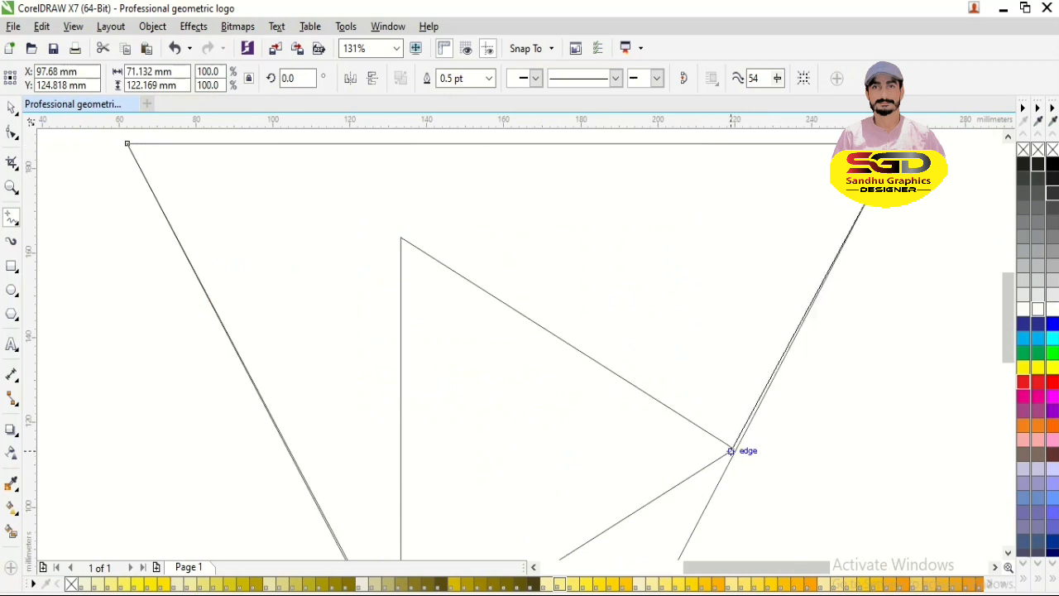
{"action": "left_click", "coordinate": [733, 448]}
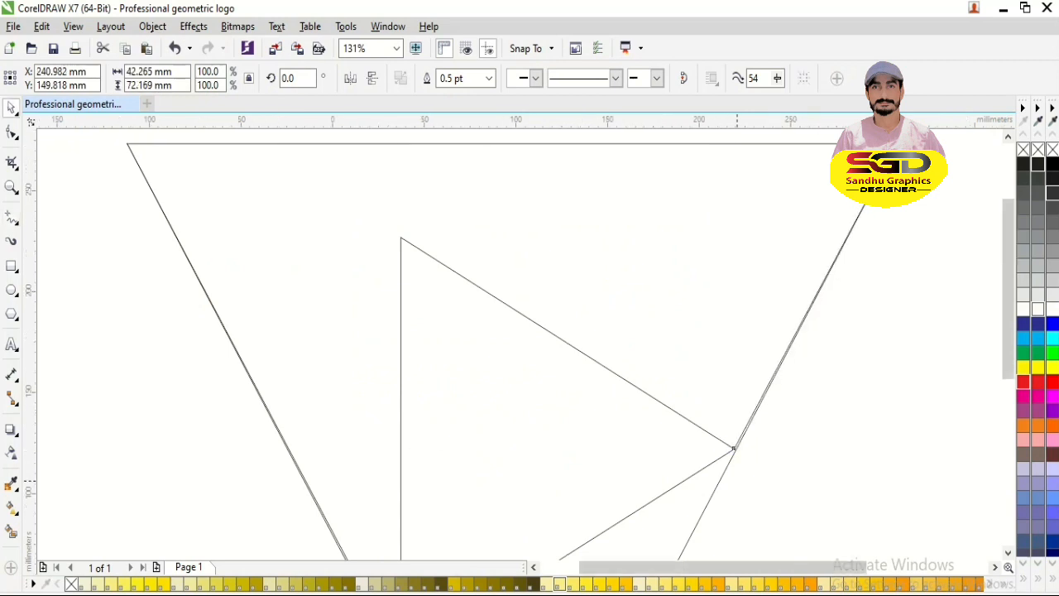
{"action": "scroll", "coordinate": [733, 448], "scroll_direction": "down", "scroll_amount": 3}
{"action": "left_click", "coordinate": [1007, 552]}
{"action": "left_click", "coordinate": [1007, 553]}
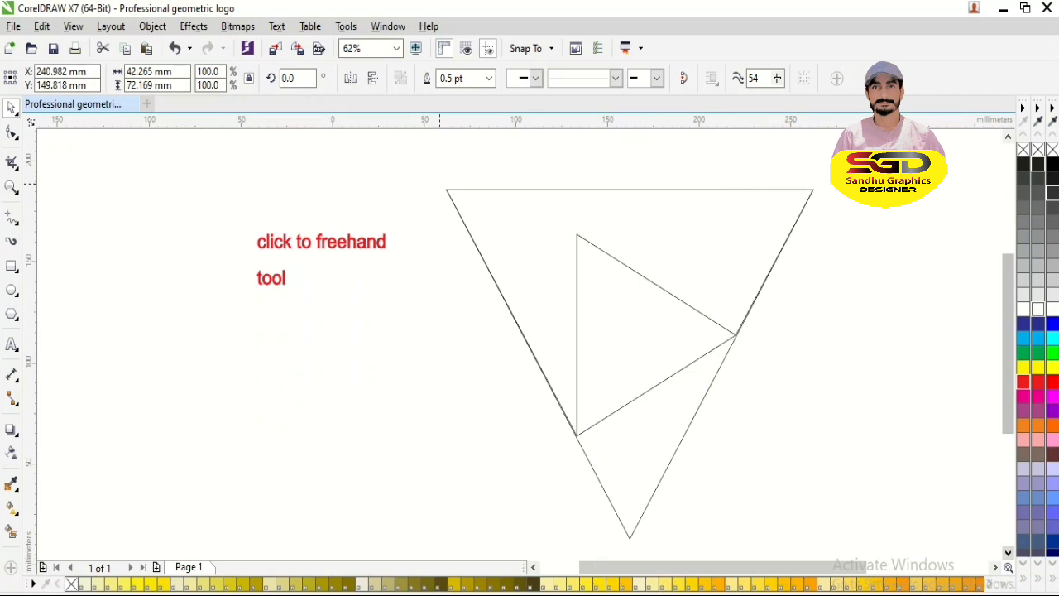
- Group both triangles together with the two connecting lines
{"action": "left_click_drag", "start_coordinate": [404, 161], "coordinate": [867, 548]}
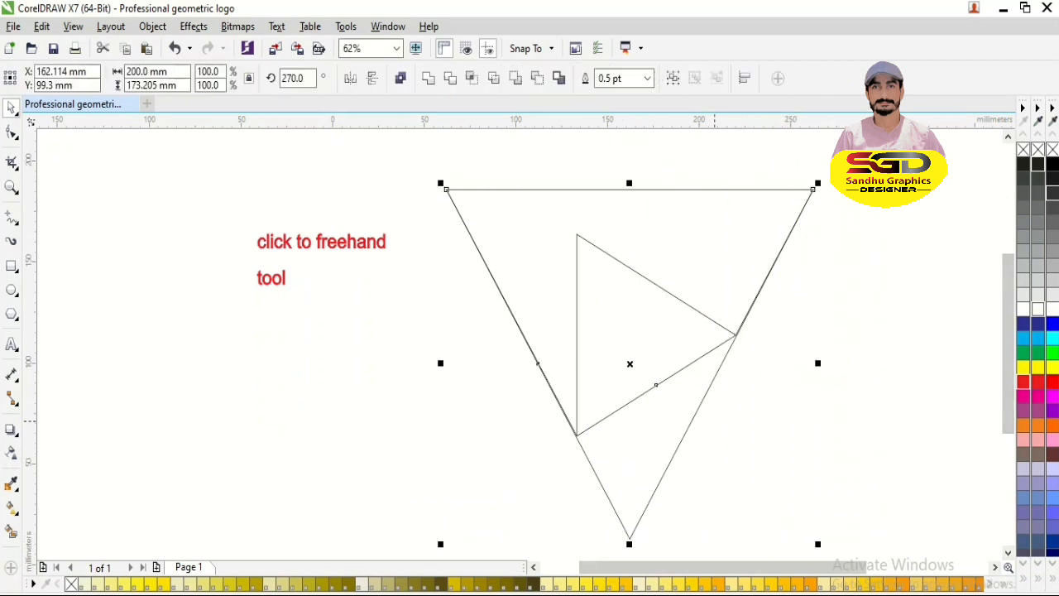
{"action": "right_click", "coordinate": [702, 313]}
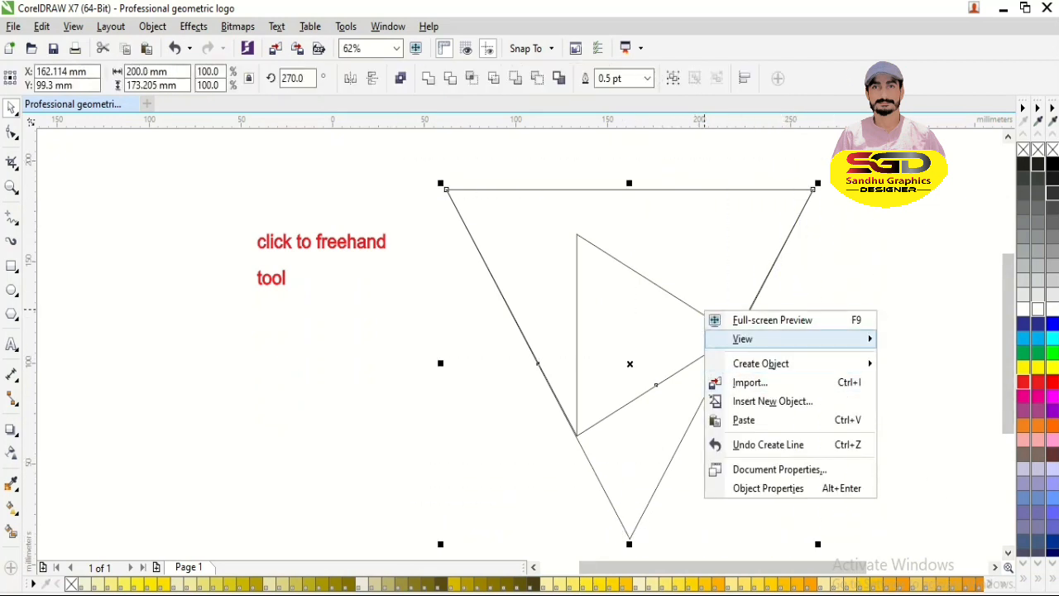
{"action": "right_click", "coordinate": [882, 242]}
{"action": "mouse_move", "coordinate": [936, 295]}
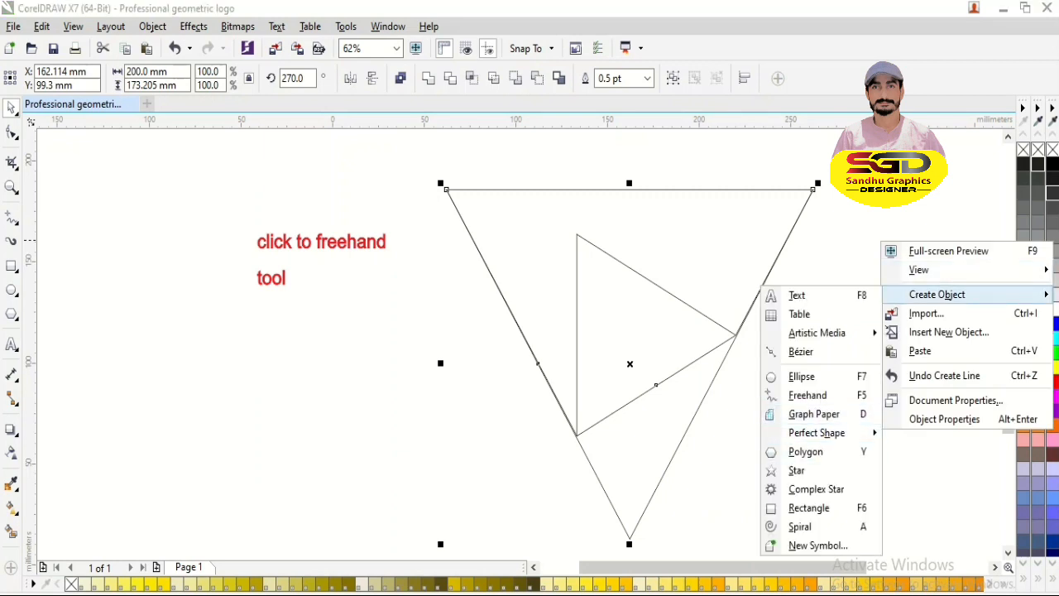
{"action": "left_click", "coordinate": [672, 78]}
{"action": "left_click", "coordinate": [673, 78]}
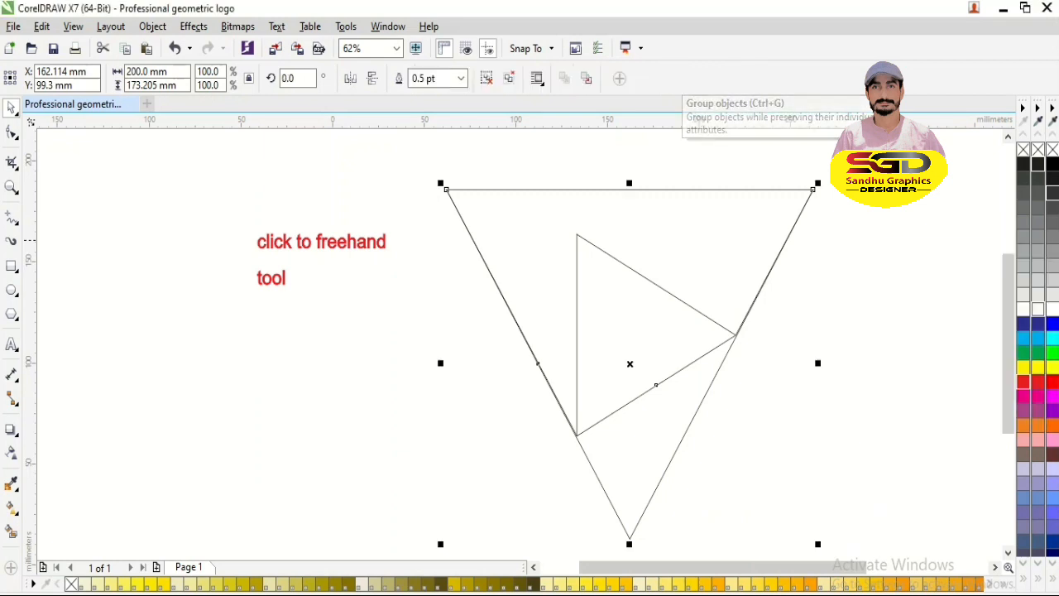
- Replace the "click to freehand tool" caption with "select to all" and "Ctrl G" on a second line
{"action": "left_click", "coordinate": [413, 251]}
{"action": "left_click", "coordinate": [282, 279]}
{"action": "double_click", "coordinate": [282, 280]}
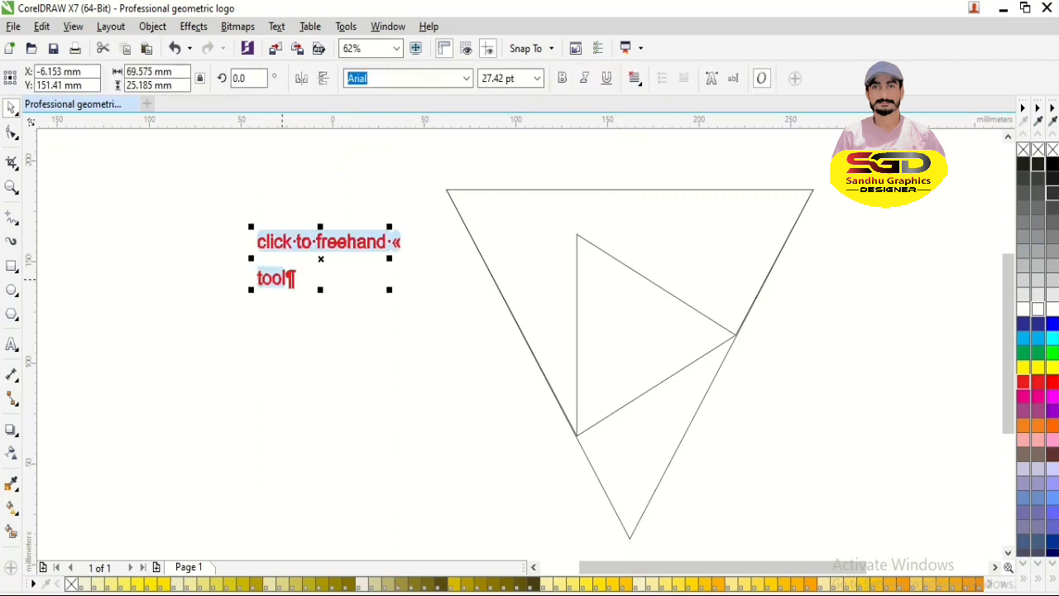
{"action": "type", "text": "selc"}
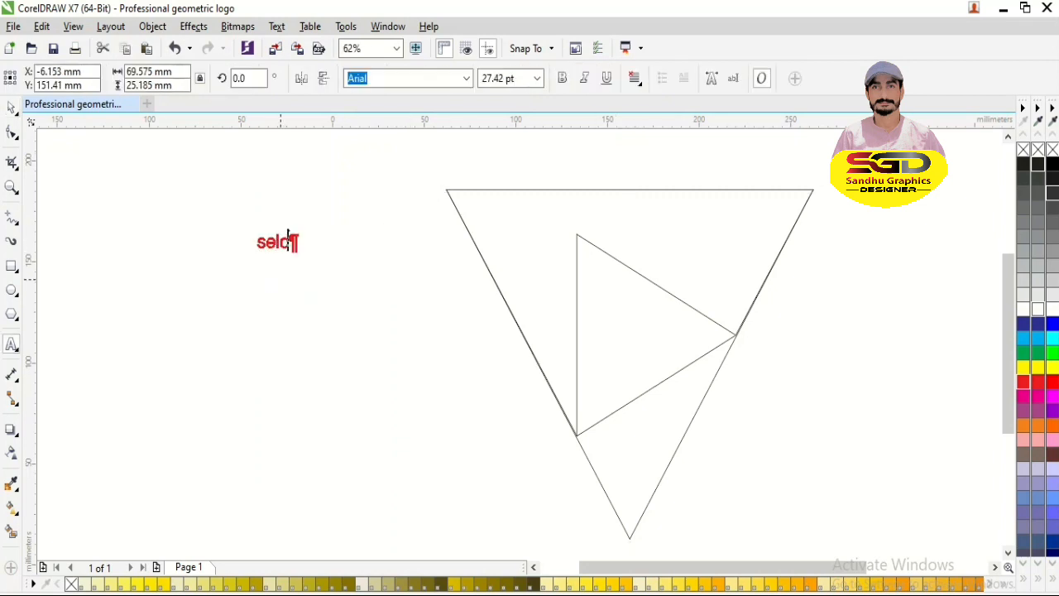
{"action": "key", "text": "BackSpace"}
{"action": "type", "text": "ect too"}
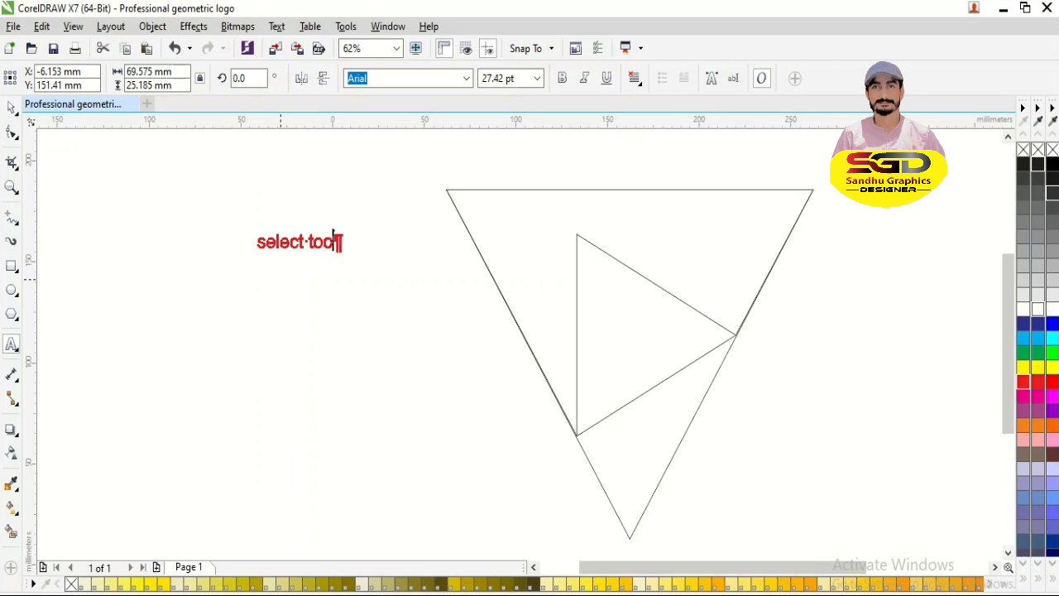
{"action": "type", "text": " all"}
{"action": "key", "text": "Return"}
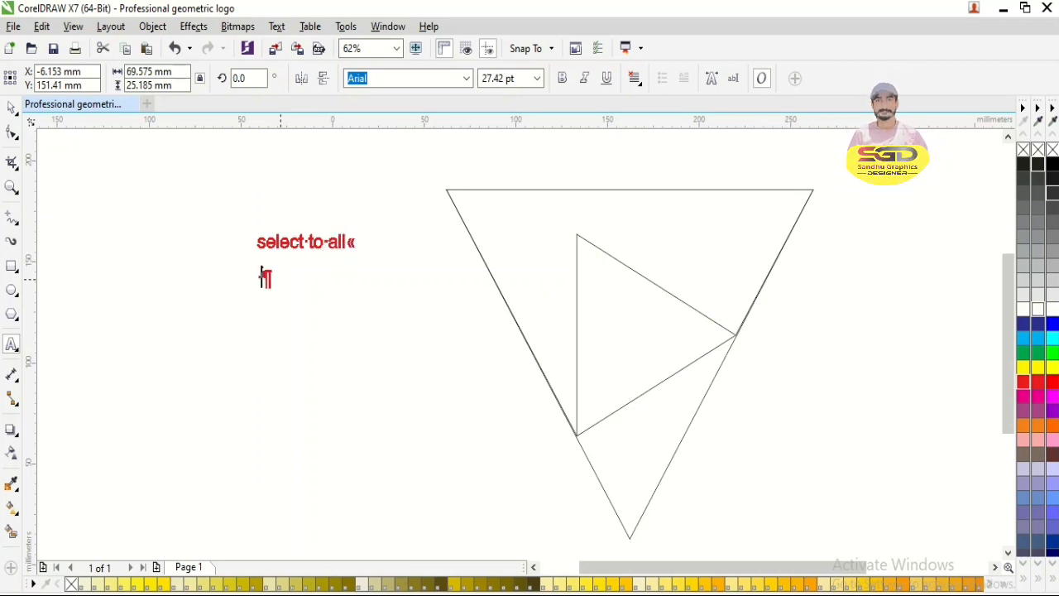
{"action": "type", "text": "Ctrl G"}
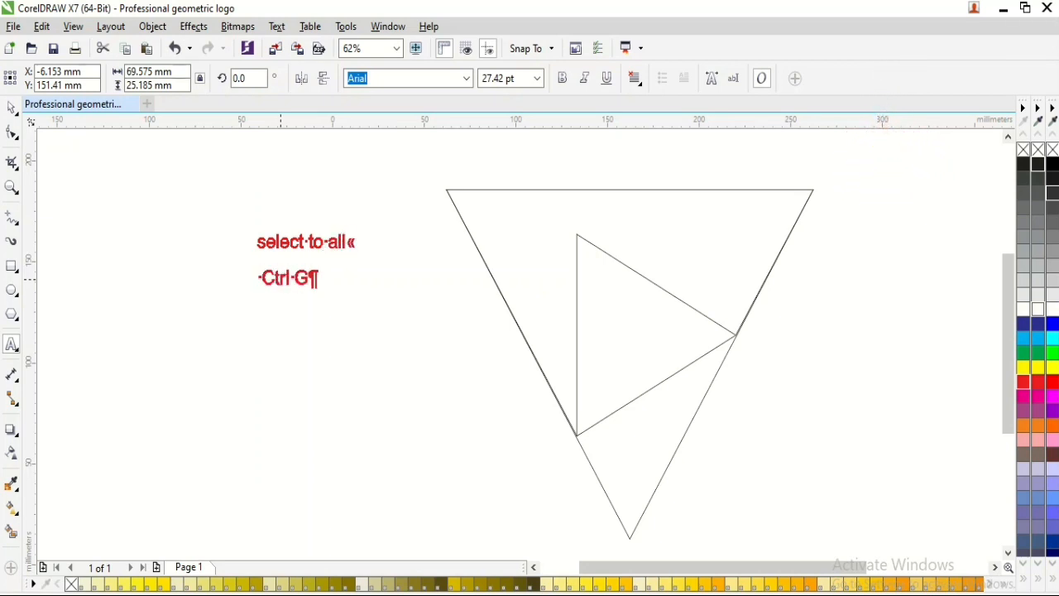
{"action": "left_click", "coordinate": [11, 107]}
- Nudge the two-line "select to all Ctrl G" caption slightly to the left, away from the triangles
{"action": "key", "text": "Left"}
{"action": "key", "text": "Left"}
{"action": "key", "text": "Left"}
{"action": "key", "text": "Left"}
{"action": "key", "text": "Left"}
{"action": "key", "text": "Left"}
{"action": "key", "text": "Left"}
{"action": "key", "text": "Left"}
{"action": "key", "text": "Left"}
{"action": "key", "text": "Left"}
{"action": "key", "text": "Left"}
{"action": "key", "text": "Left"}
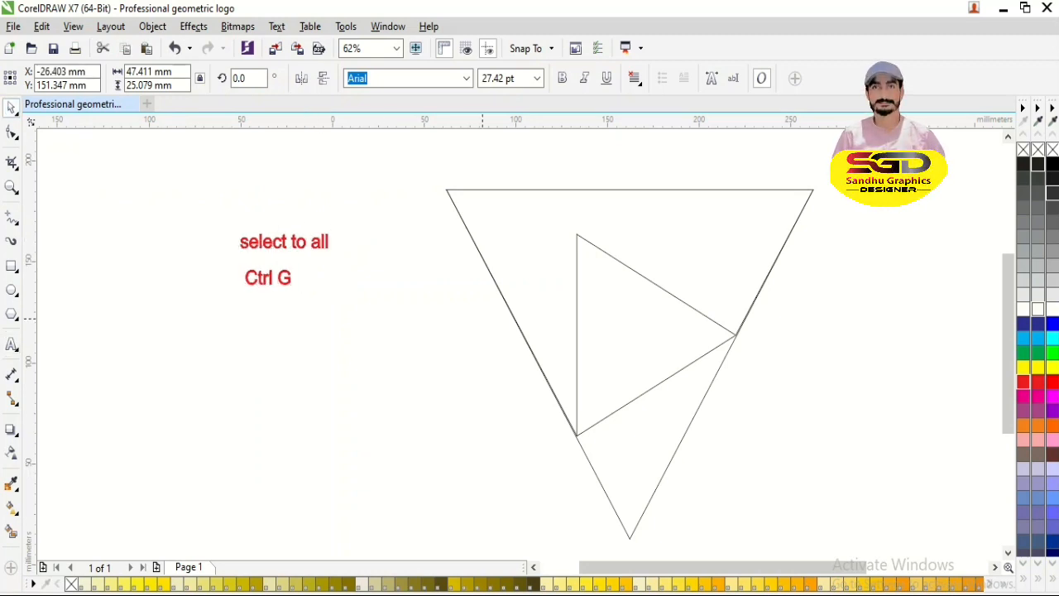
- Select both triangles with their connecting lines and group them
{"action": "left_click", "coordinate": [315, 329]}
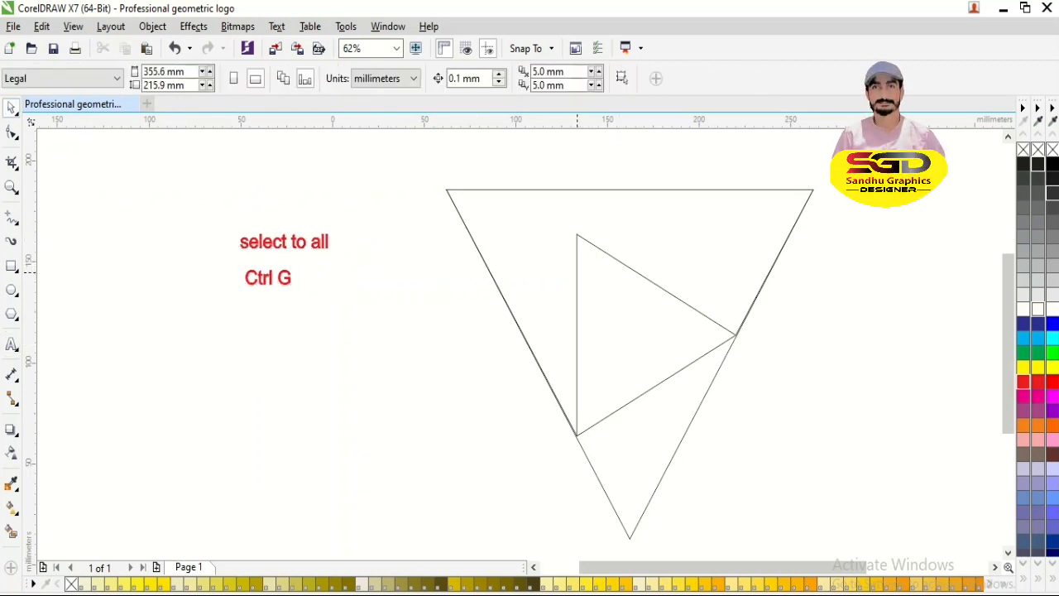
{"action": "left_click_drag", "start_coordinate": [422, 162], "coordinate": [837, 557]}
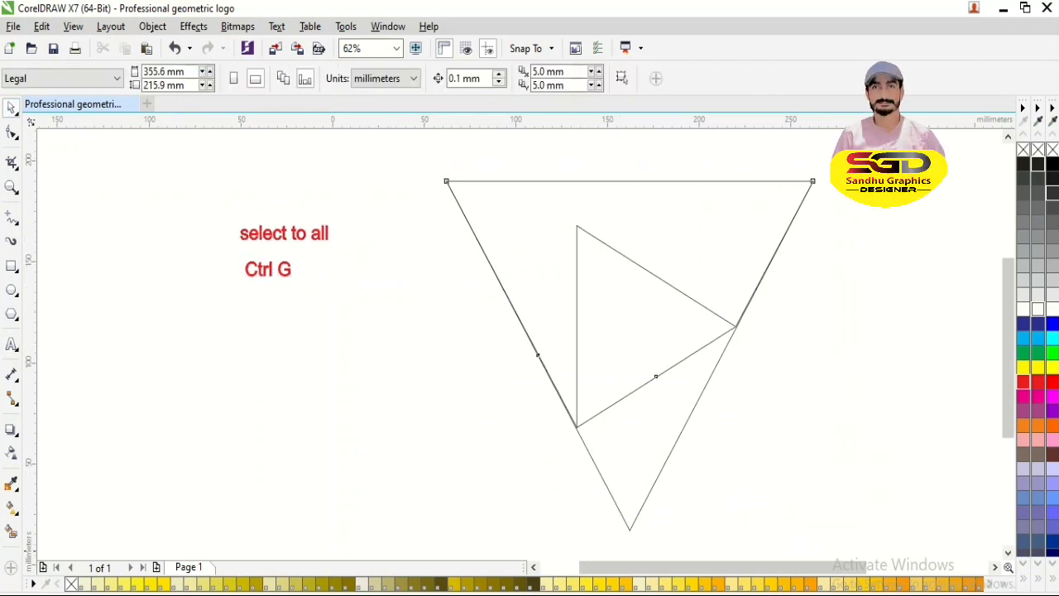
{"action": "key", "text": "ctrl+g"}
- Replace the caption beside the triangles with "click to smart fill tool"
{"action": "left_click", "coordinate": [281, 270]}
{"action": "double_click", "coordinate": [281, 270]}
{"action": "key", "text": "ctrl+a"}
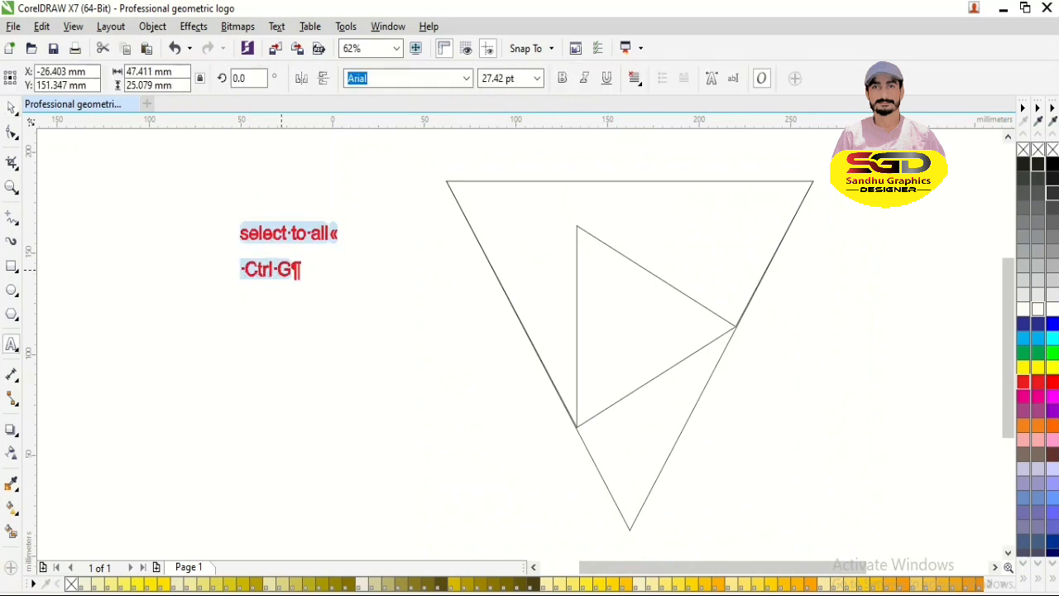
{"action": "type", "text": "click to"}
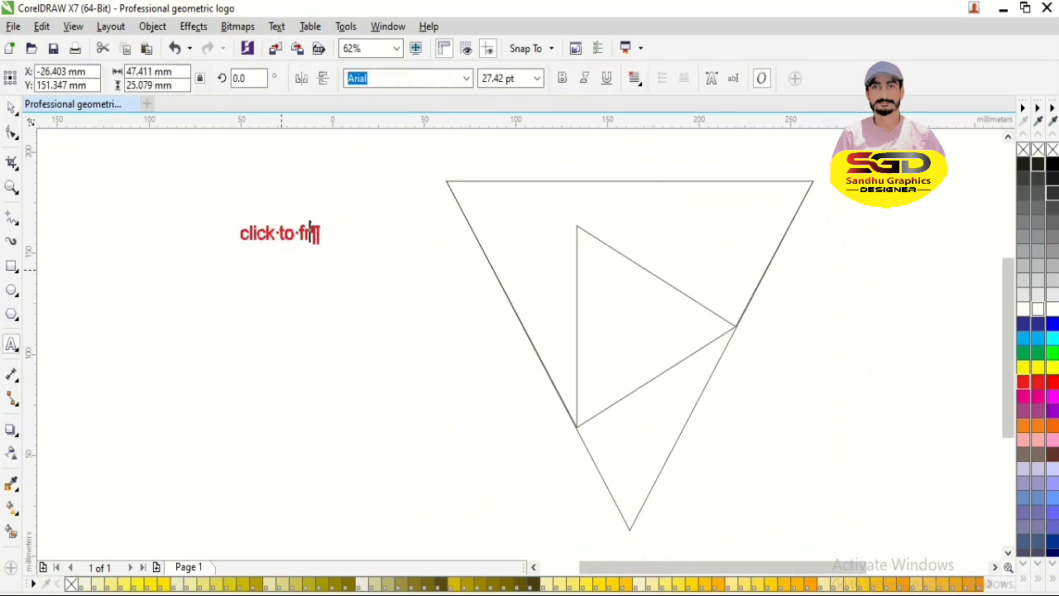
{"action": "type", "text": " smart "}
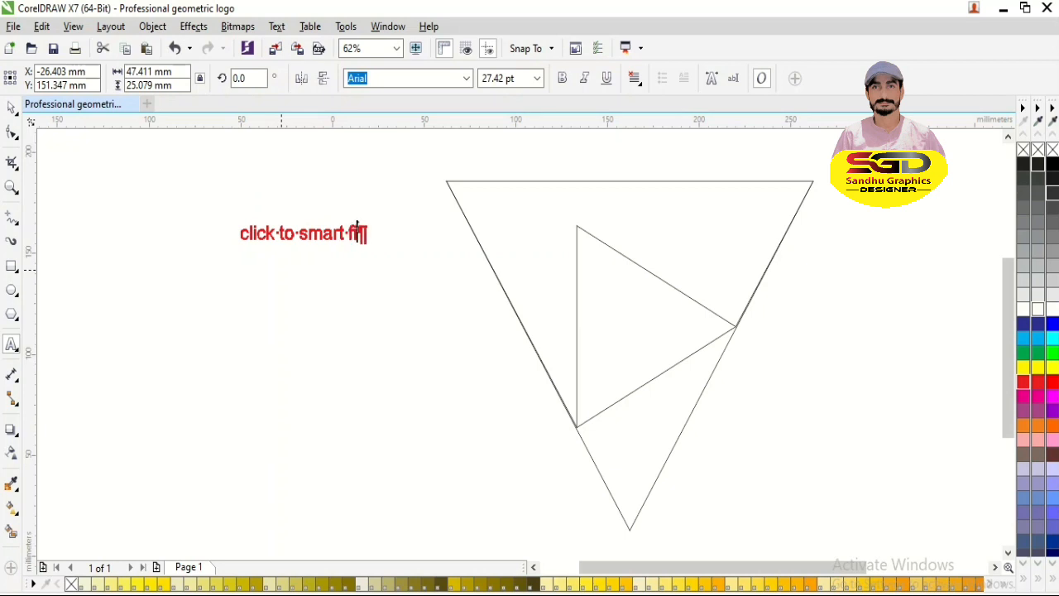
{"action": "type", "text": "fill tool"}
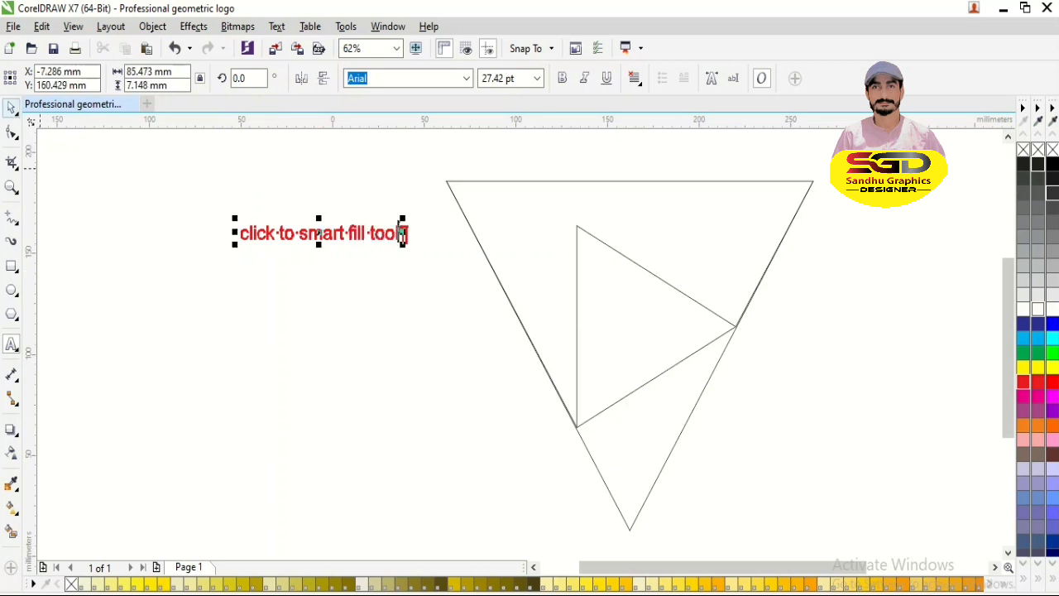
{"action": "left_click", "coordinate": [12, 108]}
- Smart Fill the region between the large triangle's upper part and the small triangle with grey
{"action": "left_click", "coordinate": [12, 531]}
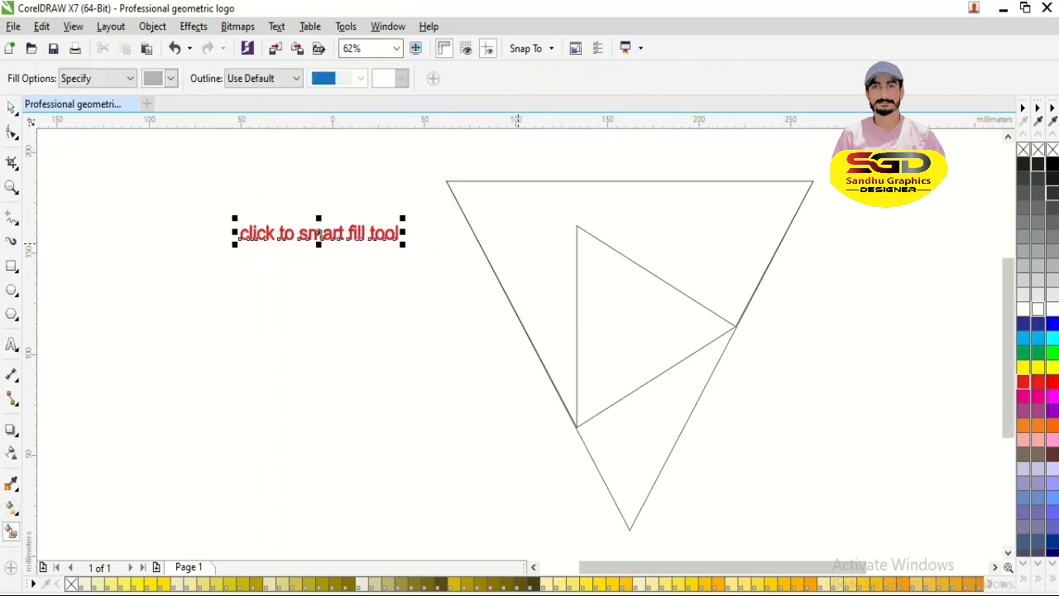
{"action": "left_click", "coordinate": [536, 235]}
{"action": "key", "text": "space"}
- Delete the large triangle's outline, keeping the grey filled shape and the small triangle
{"action": "left_click", "coordinate": [706, 381]}
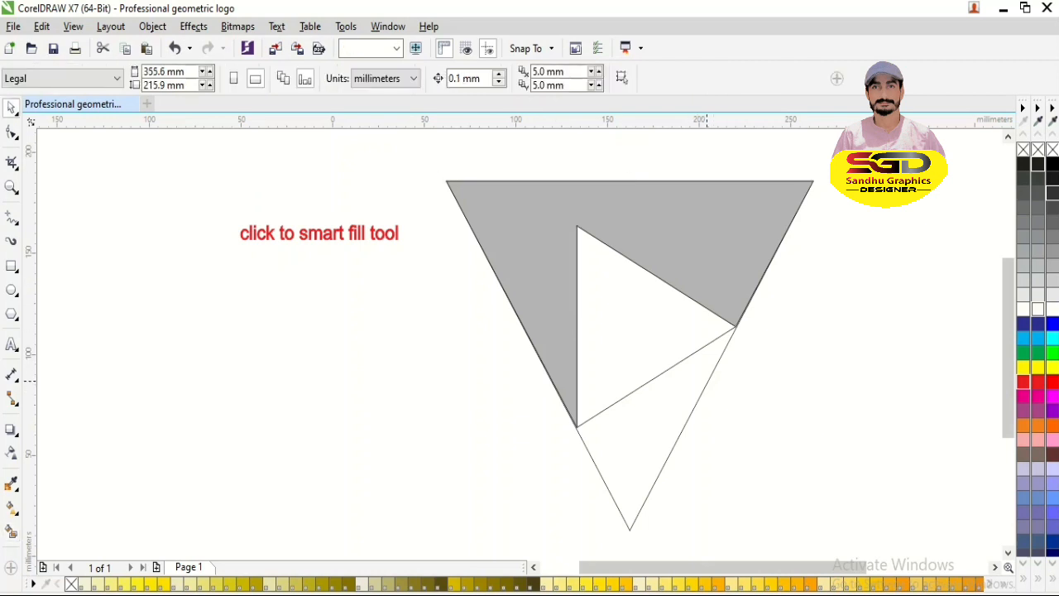
{"action": "left_click", "coordinate": [606, 184]}
{"action": "left_click", "coordinate": [486, 78]}
{"action": "left_click", "coordinate": [734, 374]}
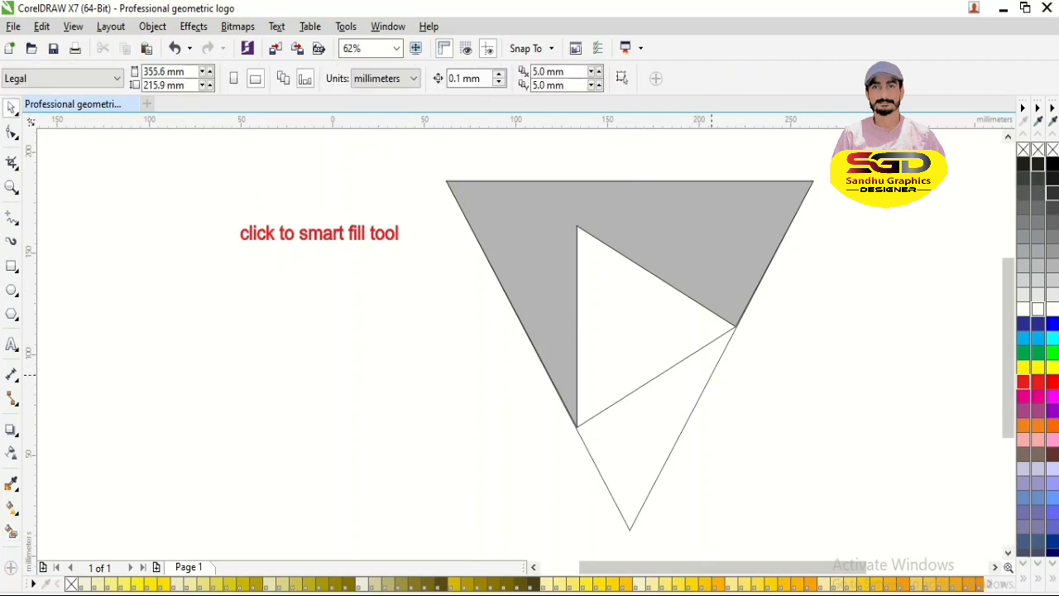
{"action": "left_click", "coordinate": [712, 373]}
{"action": "key", "text": "Delete"}
{"action": "left_click", "coordinate": [743, 242]}
{"action": "key", "text": "F10"}
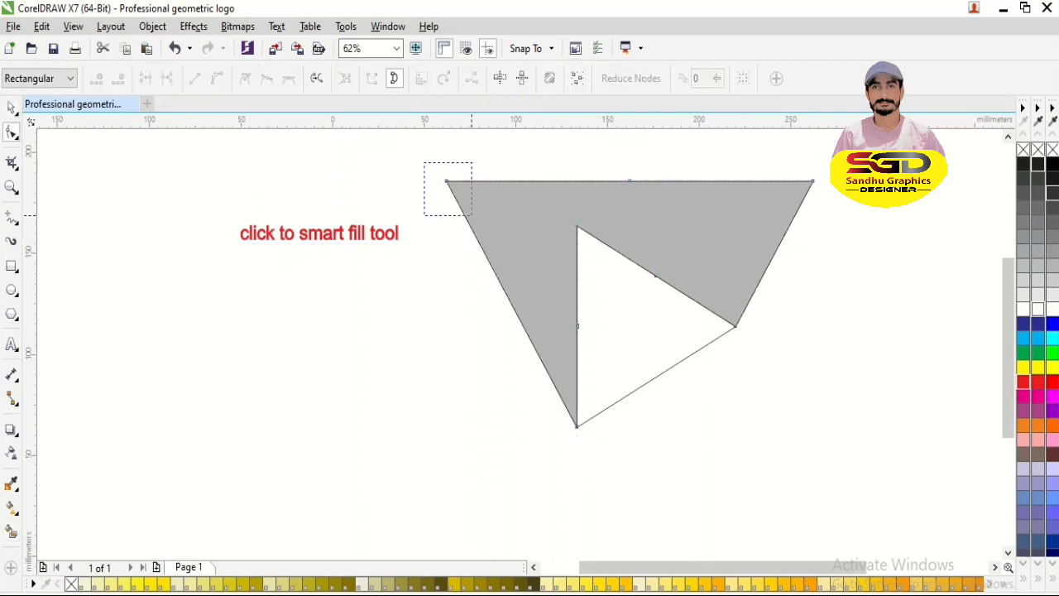
{"action": "left_click_drag", "start_coordinate": [471, 216], "coordinate": [471, 215]}
{"action": "key", "text": "space"}
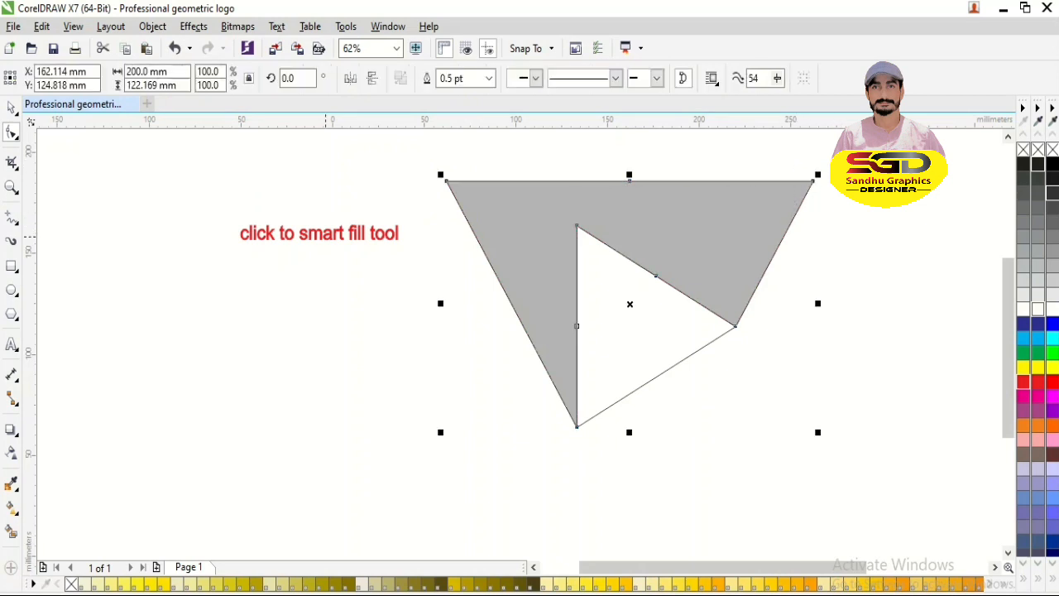
- Replace the "click to smart fill tool" caption with "go window tool"
{"action": "double_click", "coordinate": [371, 231]}
{"action": "key", "text": "ctrl+a"}
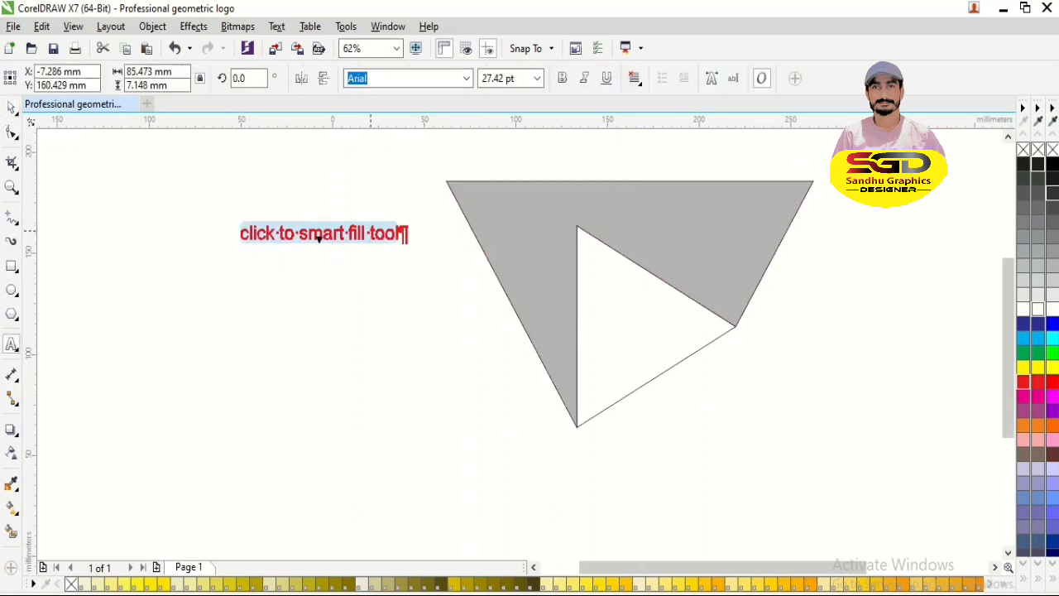
{"action": "type", "text": "go window"}
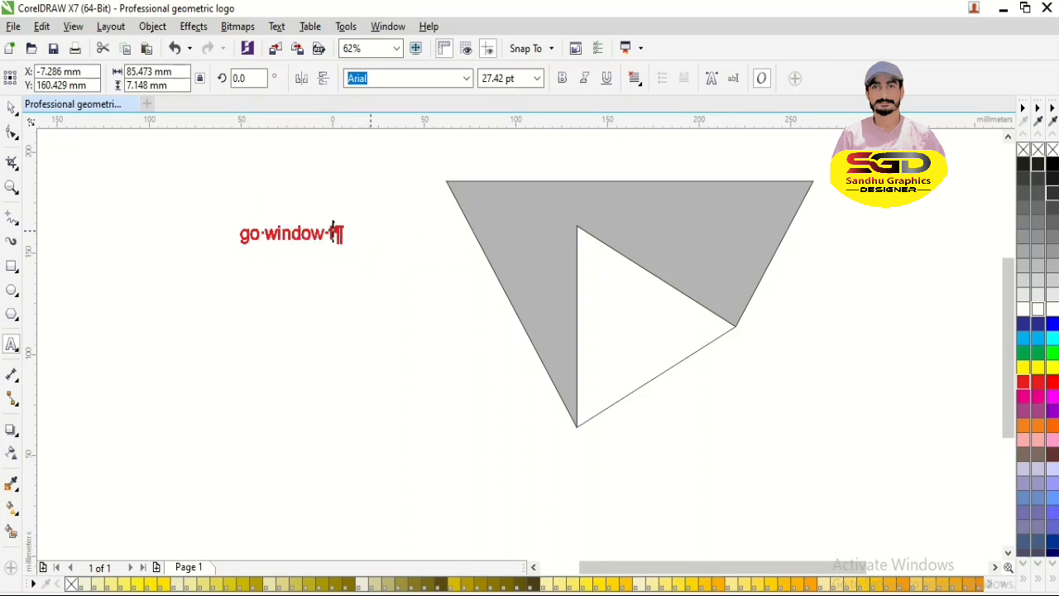
{"action": "type", "text": " tool"}
{"action": "key", "text": "Return"}
{"action": "key", "text": "ctrl+space"}
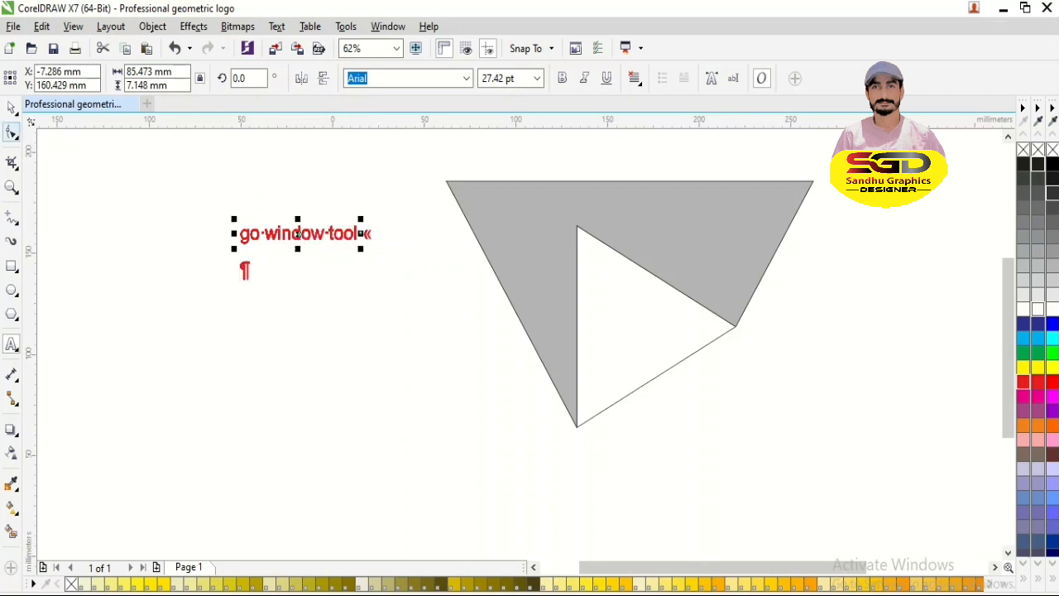
- Round the grey shape's upper-left and upper-right corners with the Fillet corner command
{"action": "left_click", "coordinate": [388, 26]}
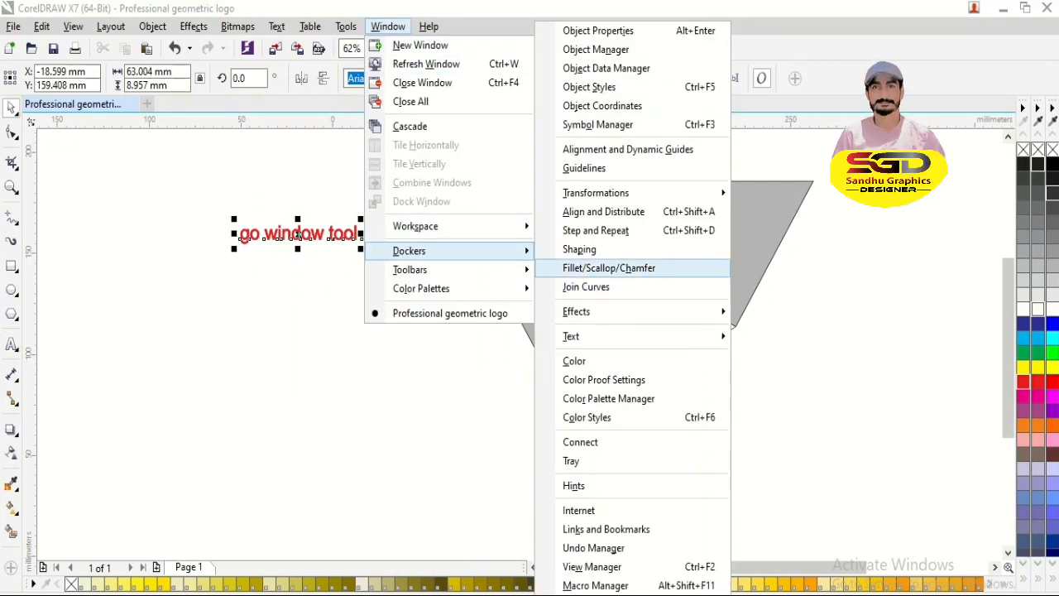
{"action": "left_click", "coordinate": [608, 267]}
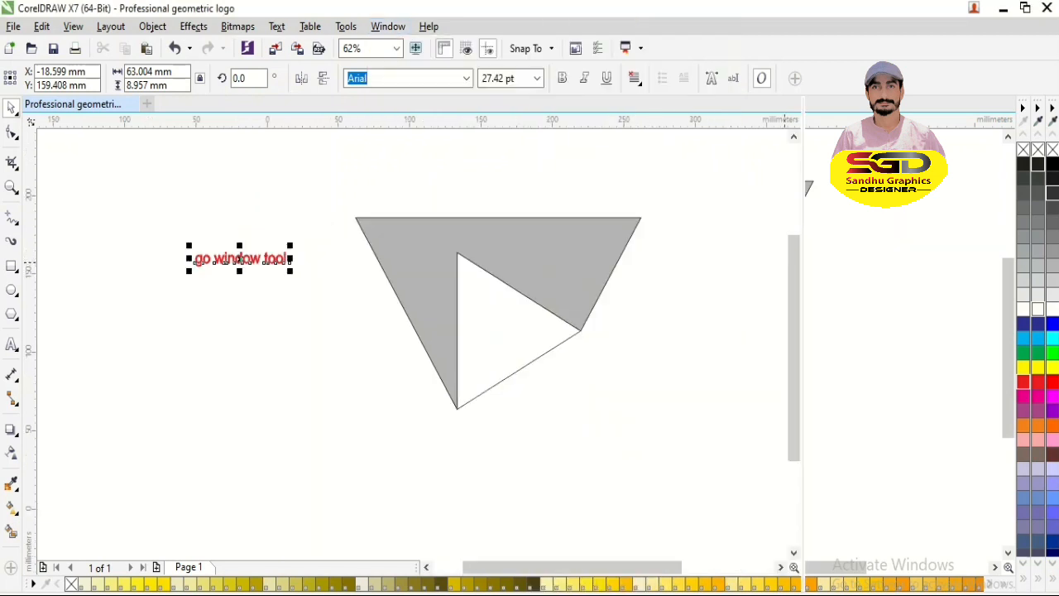
{"action": "key", "text": "F10"}
{"action": "left_click_drag", "start_coordinate": [609, 189], "coordinate": [699, 240]}
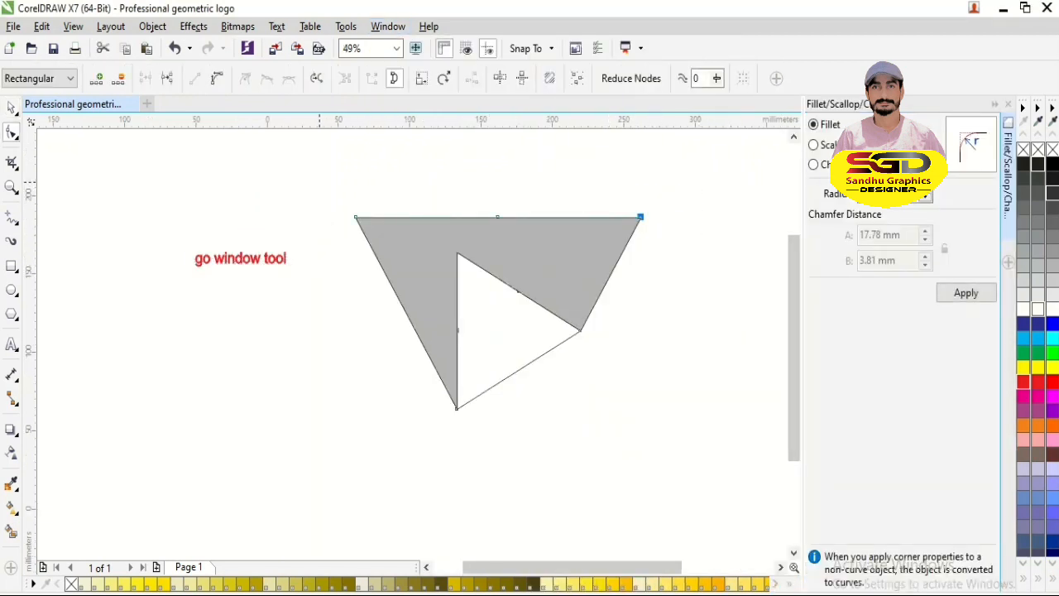
{"action": "left_click", "coordinate": [828, 145]}
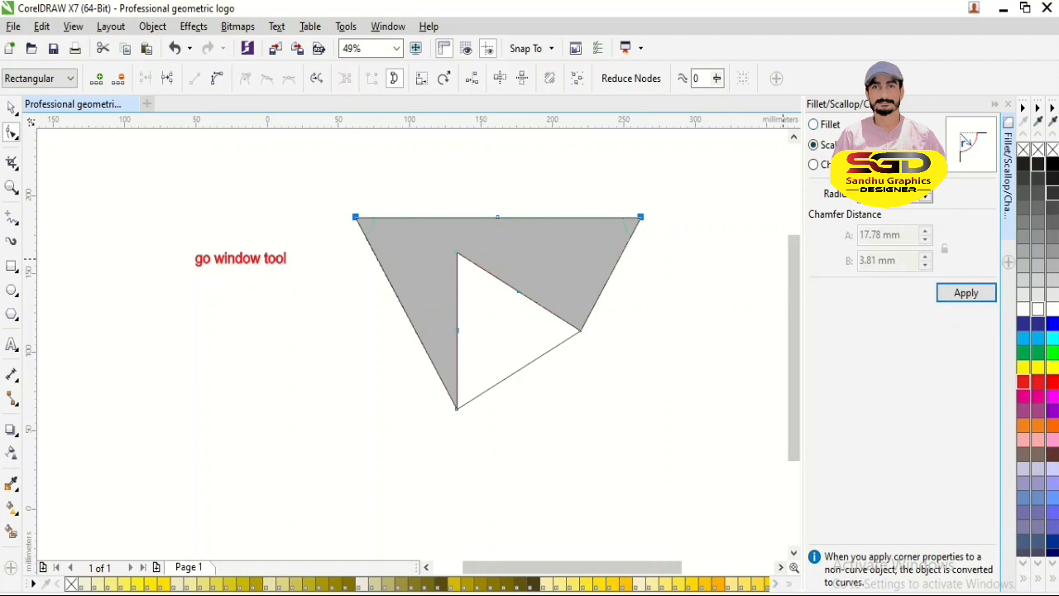
{"action": "left_click", "coordinate": [965, 293]}
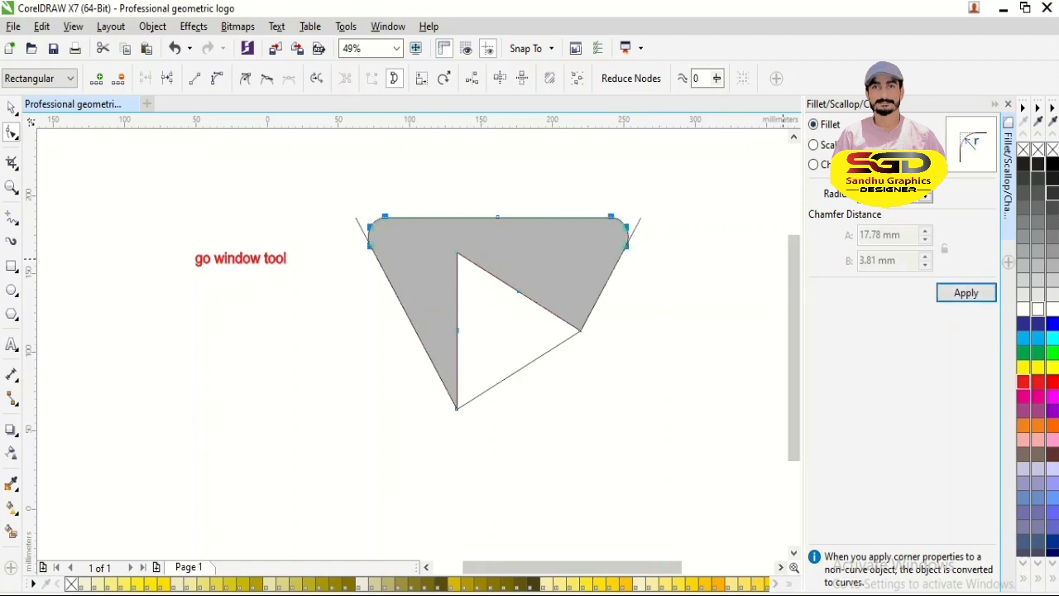
{"action": "left_click", "coordinate": [1008, 104]}
- Place a copy of the "go window tool" caption just below the original
{"action": "left_click", "coordinate": [295, 233]}
{"action": "key", "text": "space"}
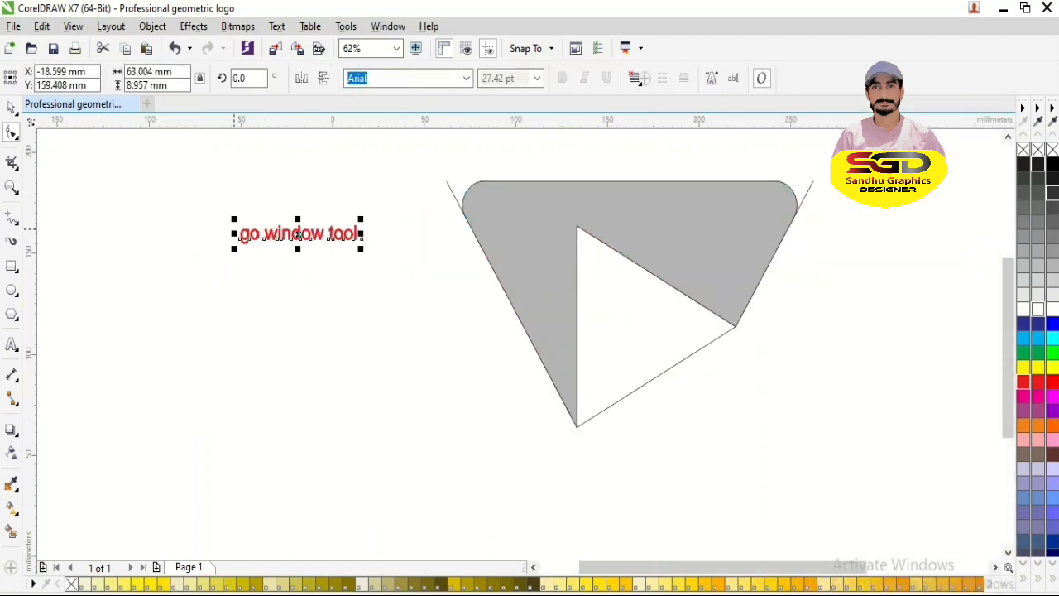
{"action": "left_click", "coordinate": [301, 273]}
{"action": "left_click_drag", "start_coordinate": [298, 233], "coordinate": [293, 278]}
- Change the copied lower caption's text to "go to dockers & fillet"
{"action": "double_click", "coordinate": [293, 279]}
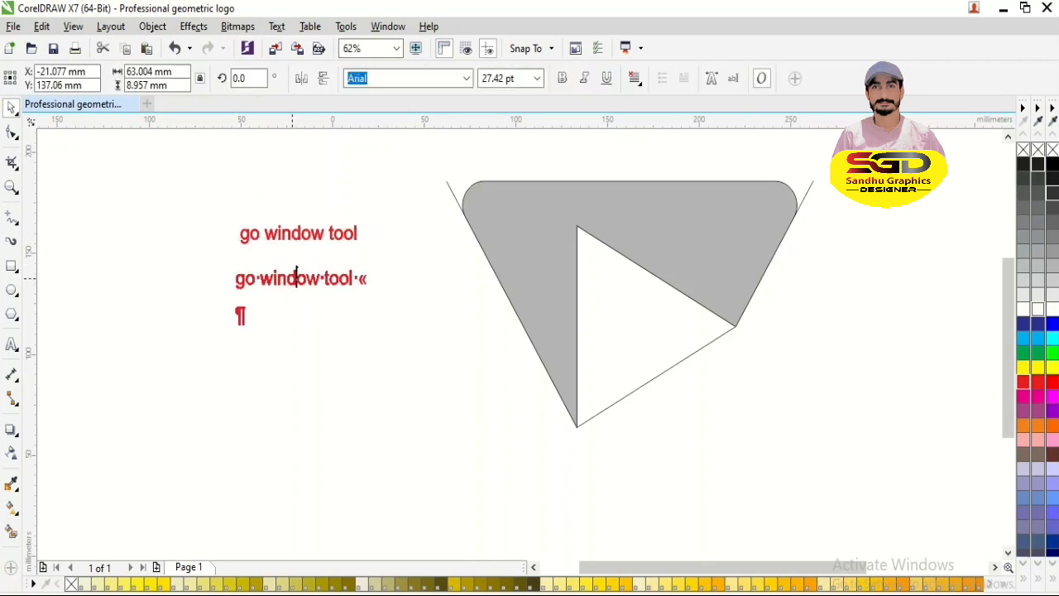
{"action": "double_click", "coordinate": [296, 278]}
{"action": "triple_click", "coordinate": [294, 281]}
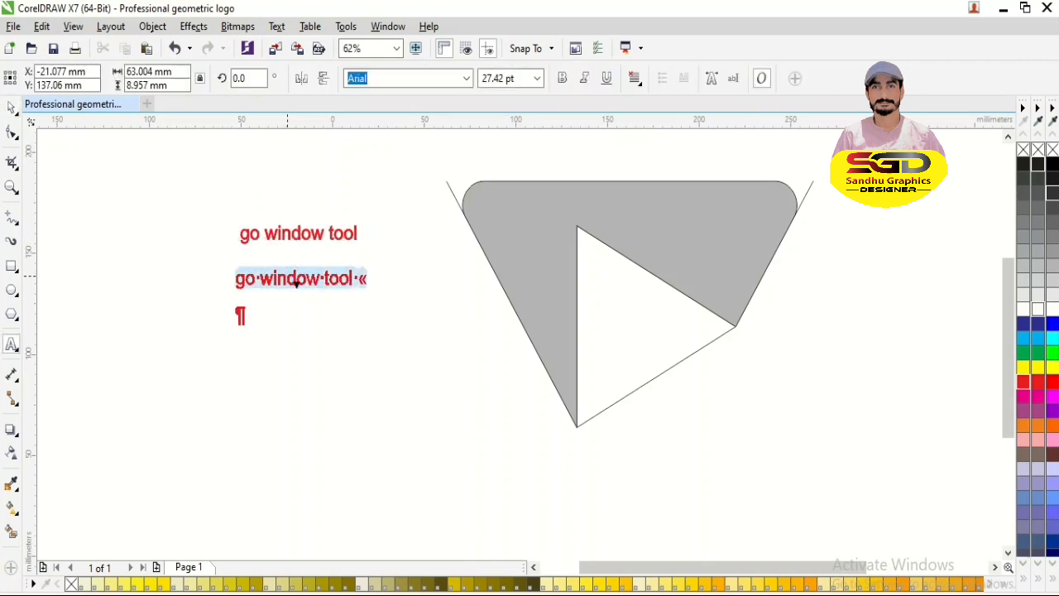
{"action": "type", "text": "g"}
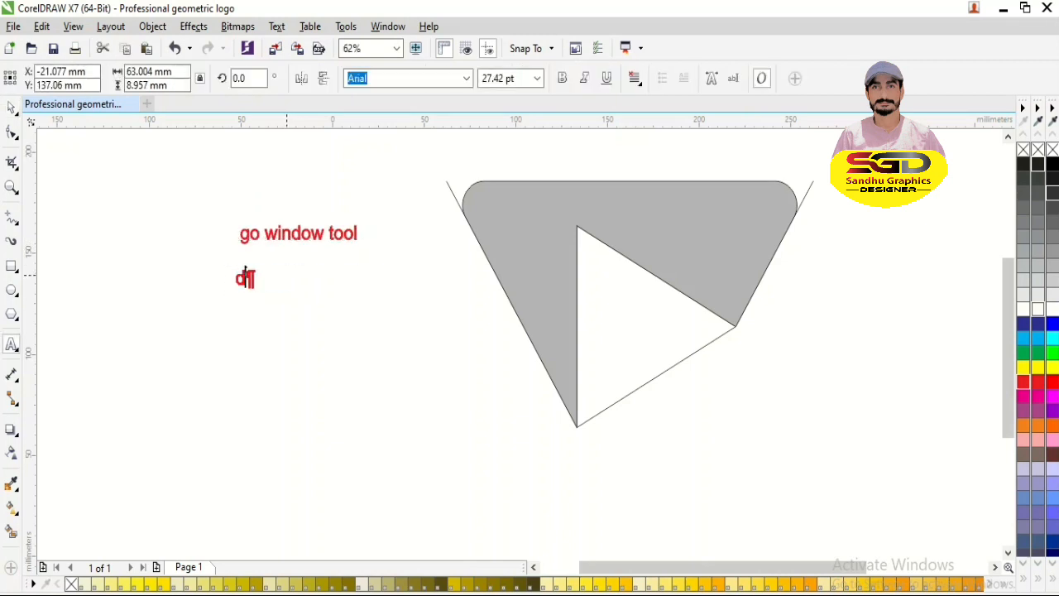
{"action": "key", "text": "BackSpace"}
{"action": "type", "text": "gop"}
{"action": "type", "text": "to"}
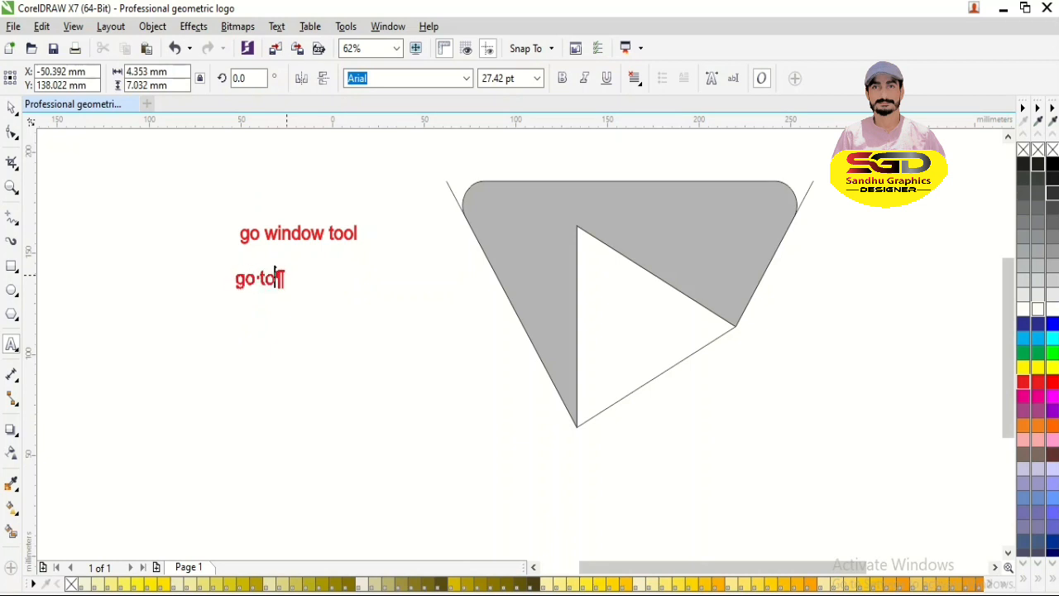
{"action": "type", "text": " dockers & fillet"}
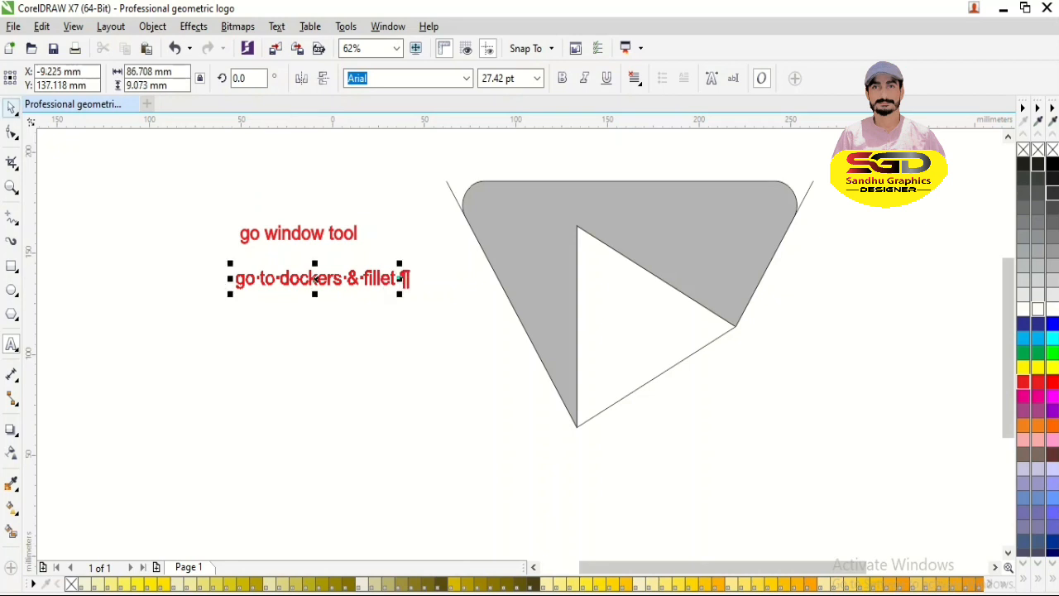
{"action": "left_click", "coordinate": [11, 108]}
- Delete the two leftover connecting lines that stick out past the grey shape's rounded corners
{"action": "left_click", "coordinate": [449, 185]}
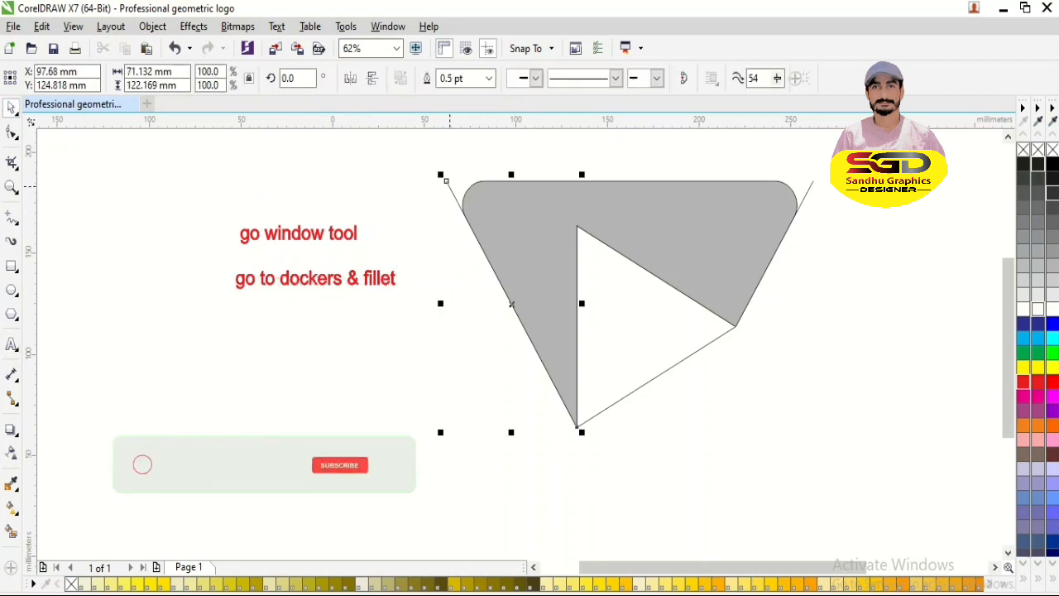
{"action": "right_click", "coordinate": [448, 185]}
{"action": "left_click", "coordinate": [493, 342]}
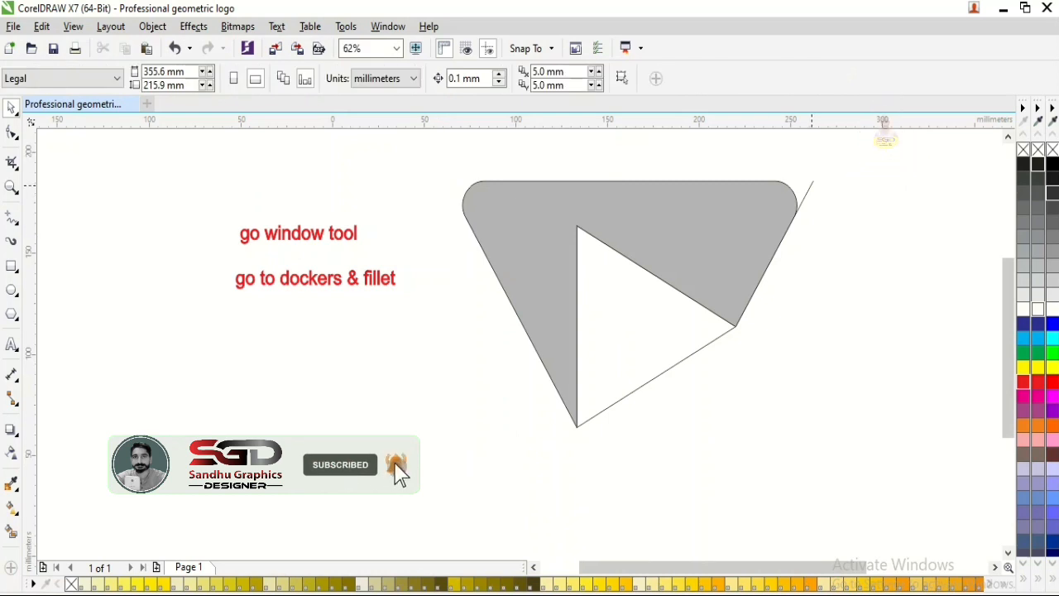
{"action": "left_click", "coordinate": [812, 185]}
{"action": "right_click", "coordinate": [811, 186]}
{"action": "left_click", "coordinate": [857, 341]}
- Move the grey shape's rotation centre onto the snapped centre point inside the white triangle
{"action": "double_click", "coordinate": [721, 229]}
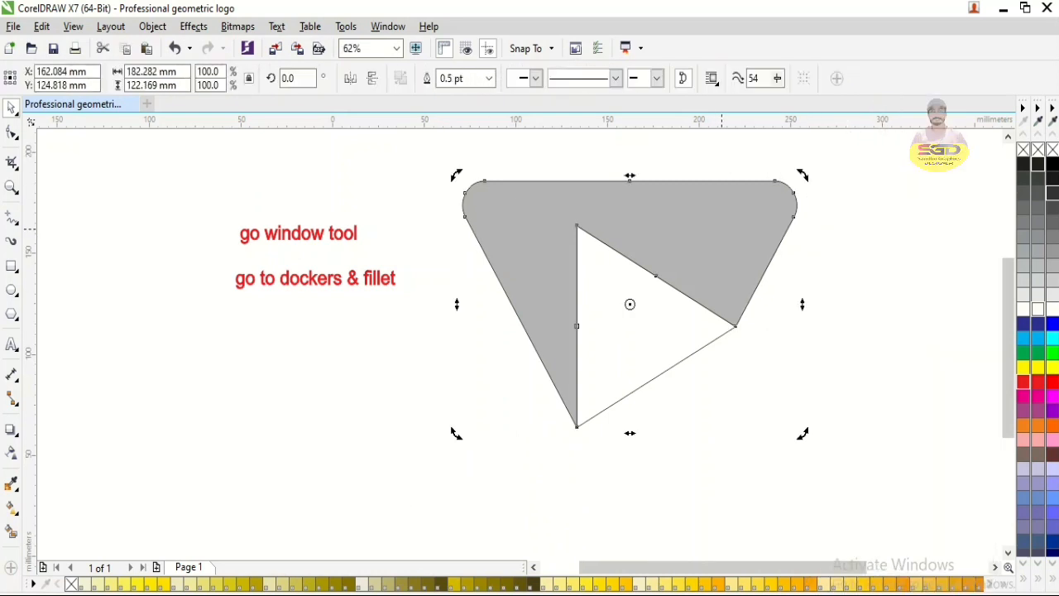
{"action": "left_click_drag", "start_coordinate": [629, 304], "coordinate": [617, 331]}
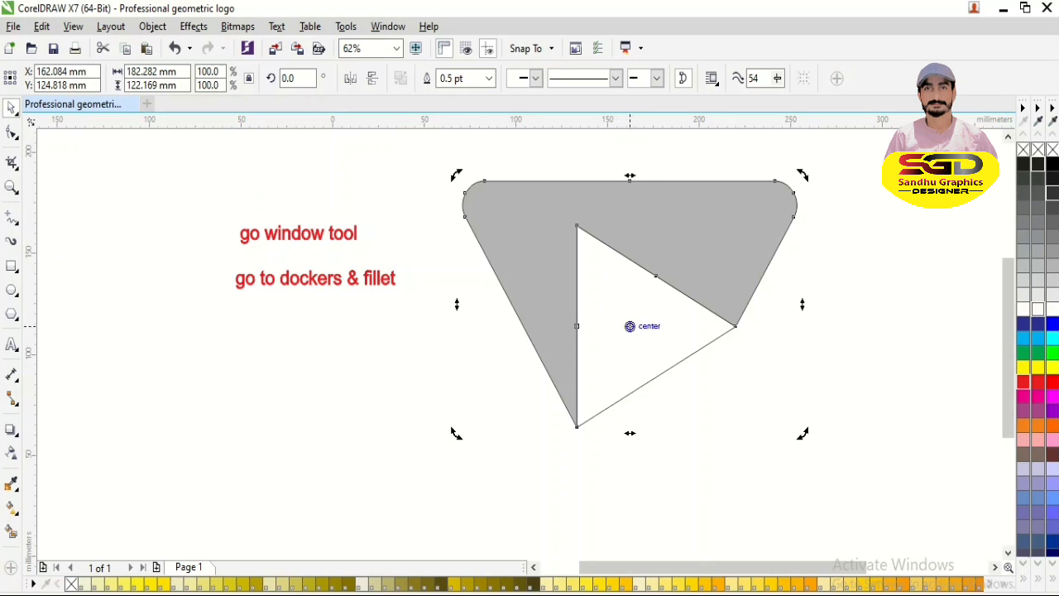
- Try to rotate the grey shape about its relocated rotation centre
{"action": "left_click", "coordinate": [476, 202]}
{"action": "left_click", "coordinate": [474, 201]}
{"action": "left_click_drag", "start_coordinate": [456, 174], "coordinate": [755, 266]}
{"action": "key", "text": "ctrl+z"}
- Delete the "go window tool" caption and change the remaining caption's text to "rotate to 240 degree"
{"action": "left_click", "coordinate": [298, 233]}
{"action": "key", "text": "Delete"}
{"action": "double_click", "coordinate": [316, 279]}
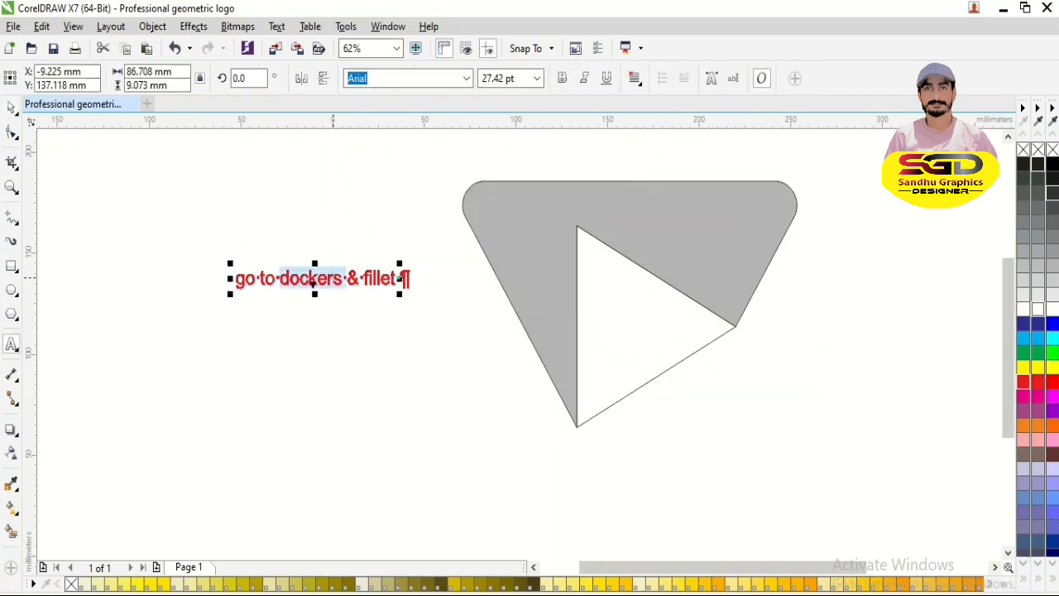
{"action": "key", "text": "ctrl+a"}
{"action": "type", "text": "rotate to"}
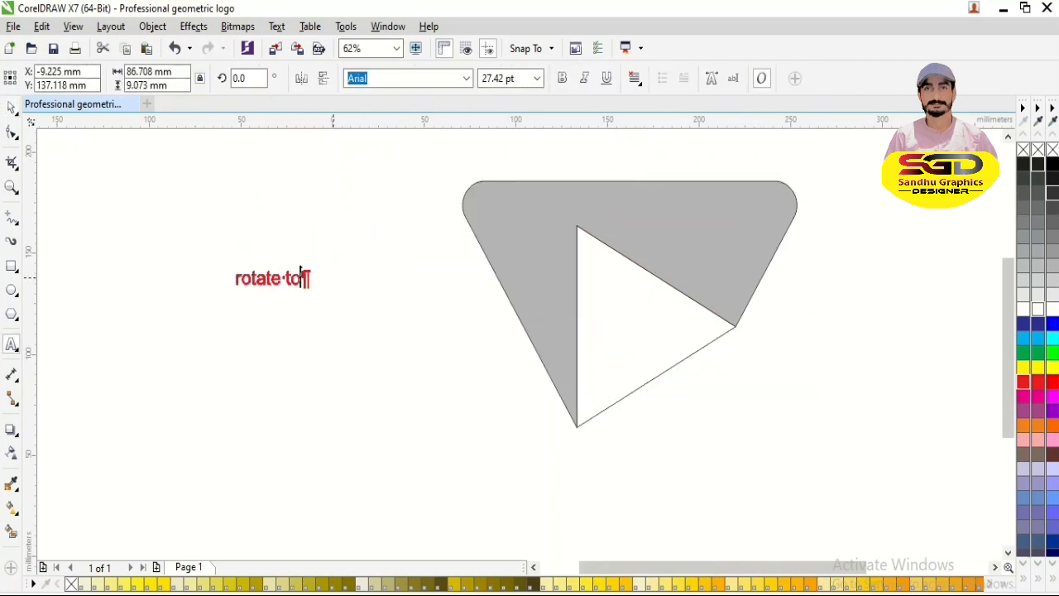
{"action": "type", "text": " 240 degree"}
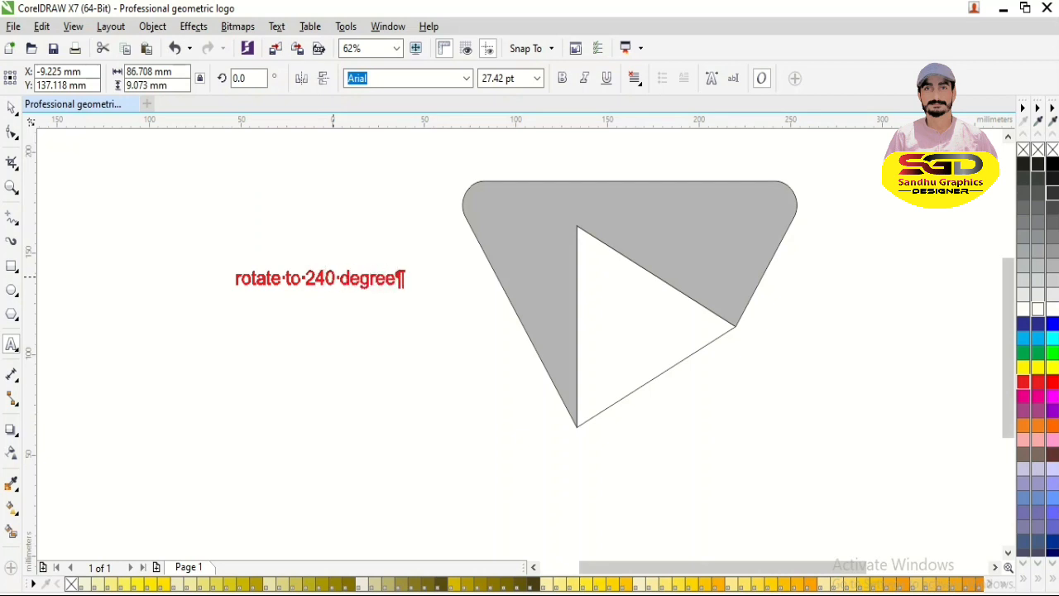
{"action": "key", "text": "ctrl+space"}
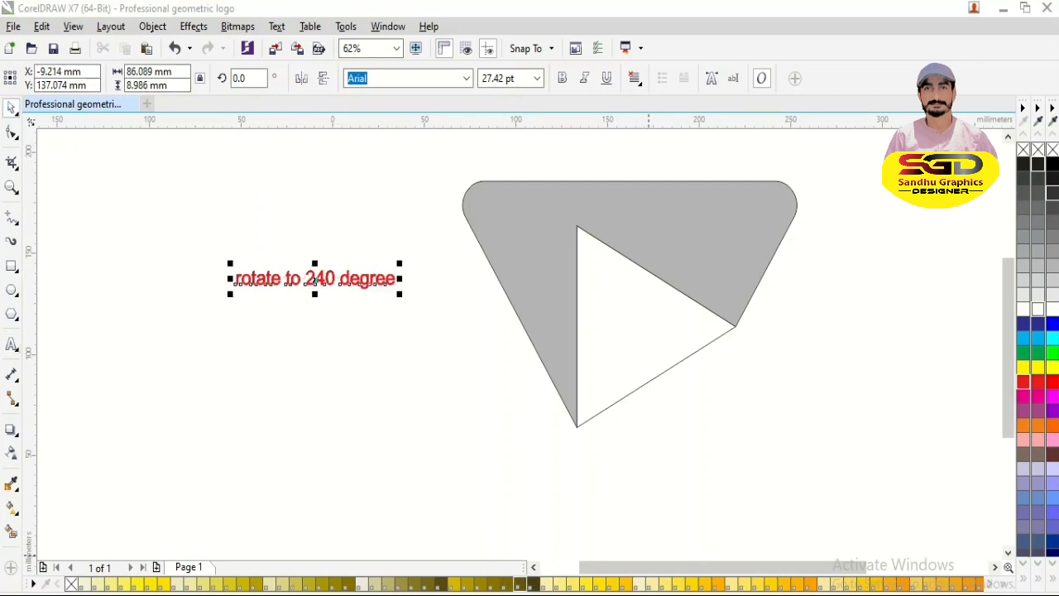
- Remove the grey shape's fill and create a copy of it rotated 240 degrees about the relocated rotation centre
{"action": "left_click", "coordinate": [559, 180]}
{"action": "left_click", "coordinate": [559, 180]}
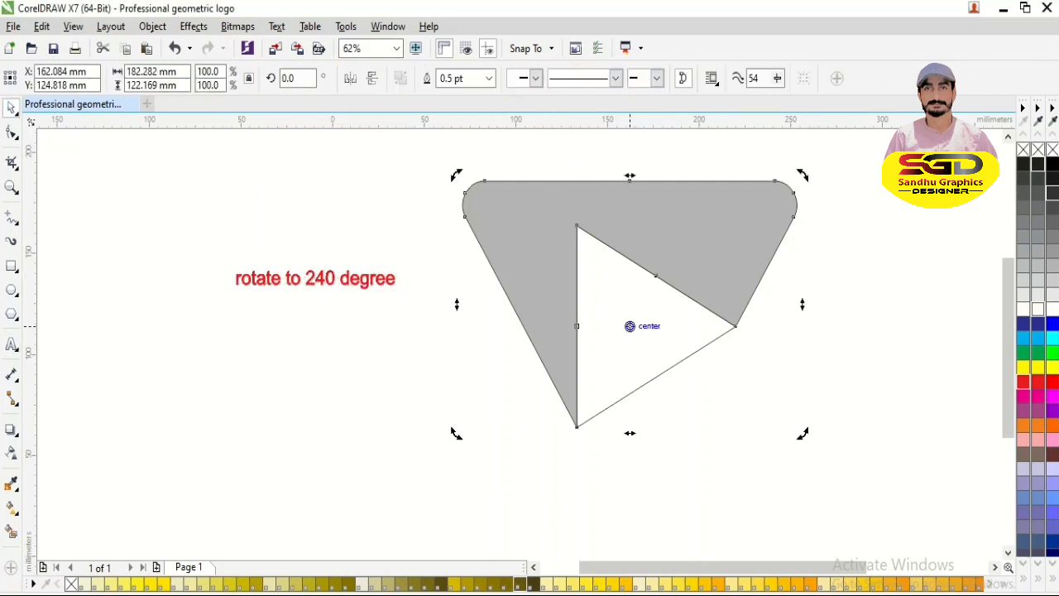
{"action": "left_click", "coordinate": [1024, 149]}
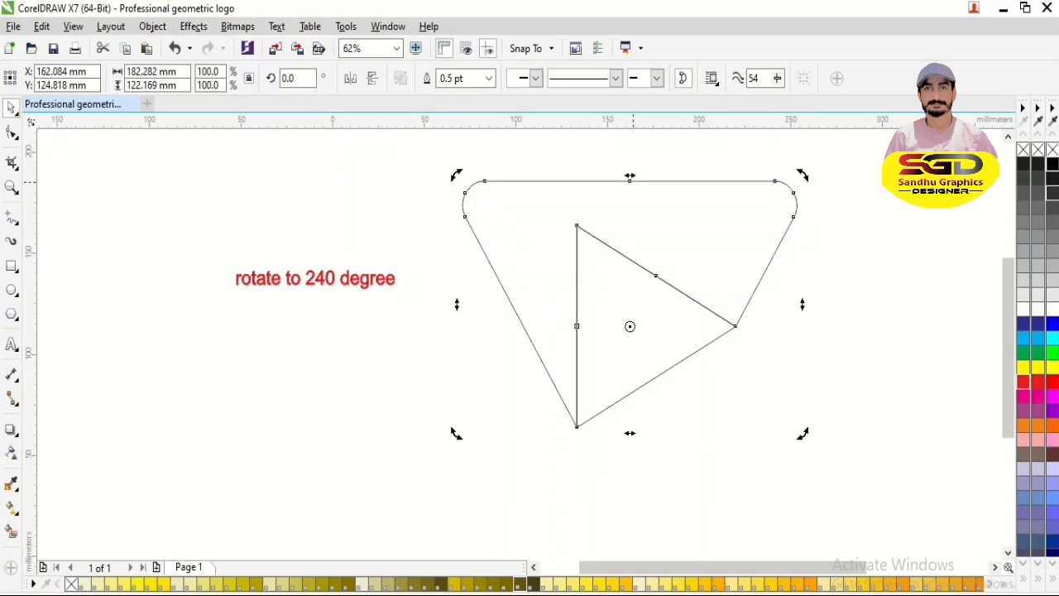
{"action": "left_click_drag", "start_coordinate": [455, 176], "coordinate": [729, 287]}
{"action": "right_click", "coordinate": [730, 287]}
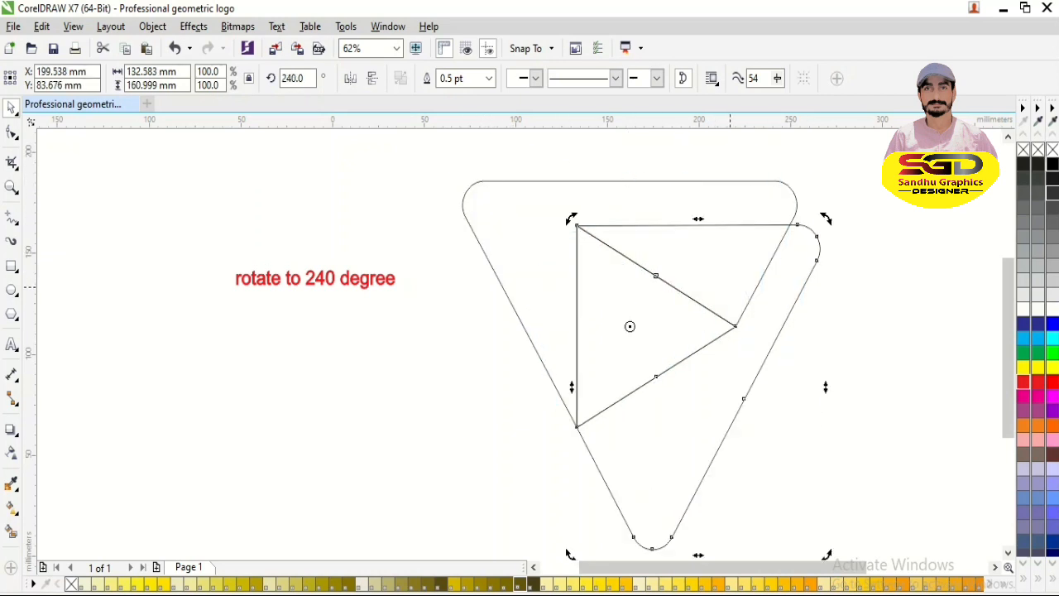
- Group the original outline and its rotated copy together
{"action": "left_click", "coordinate": [837, 354]}
{"action": "left_click_drag", "start_coordinate": [493, 196], "coordinate": [838, 559]}
{"action": "left_click", "coordinate": [1007, 136]}
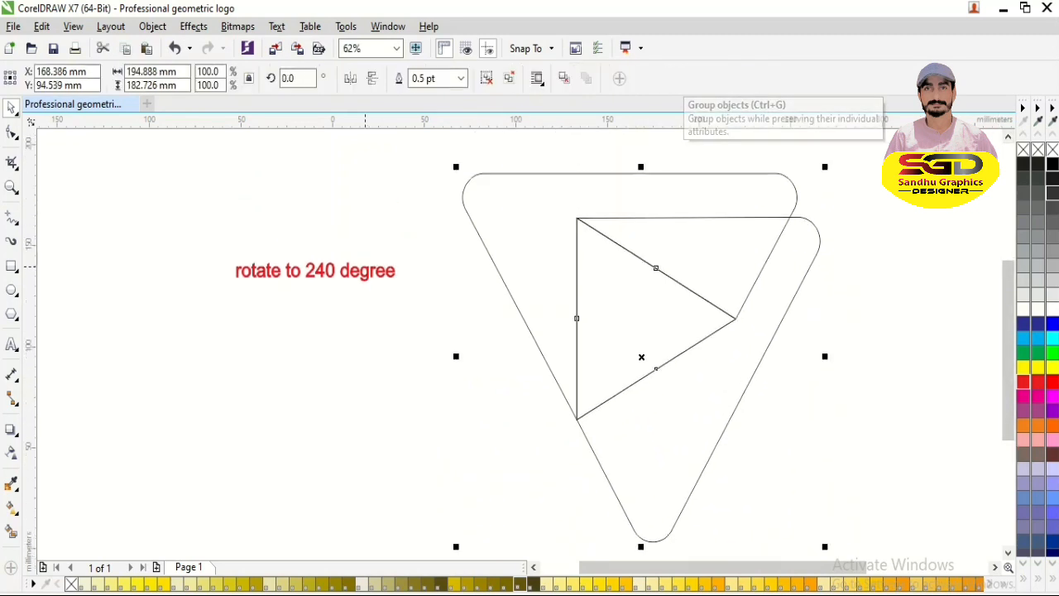
- Replace the caption's text with "ctrl +G"
{"action": "double_click", "coordinate": [314, 271]}
{"action": "type", "text": "g"}
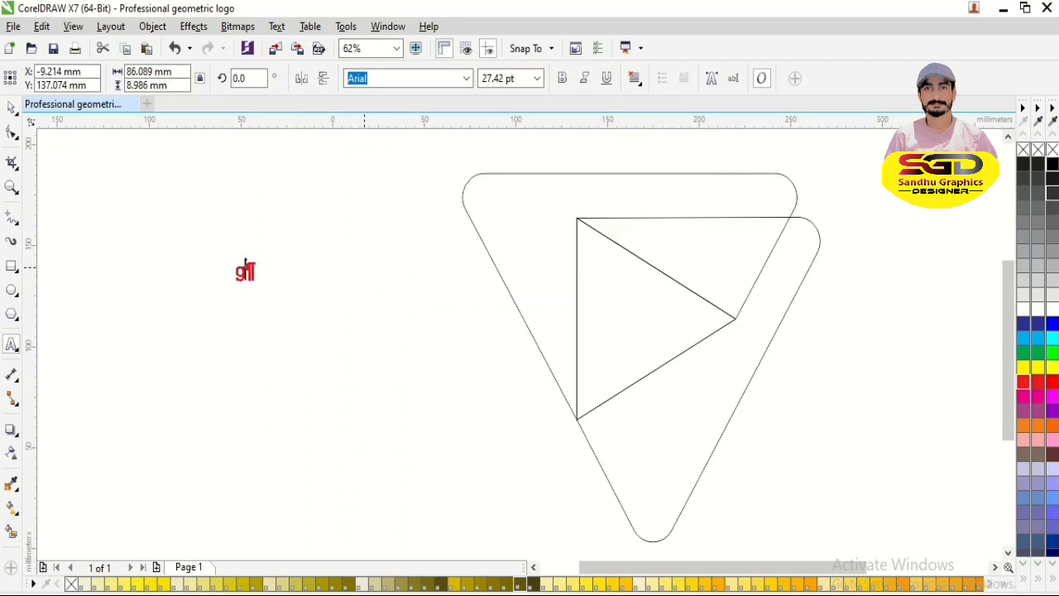
{"action": "type", "text": "ctrl g"}
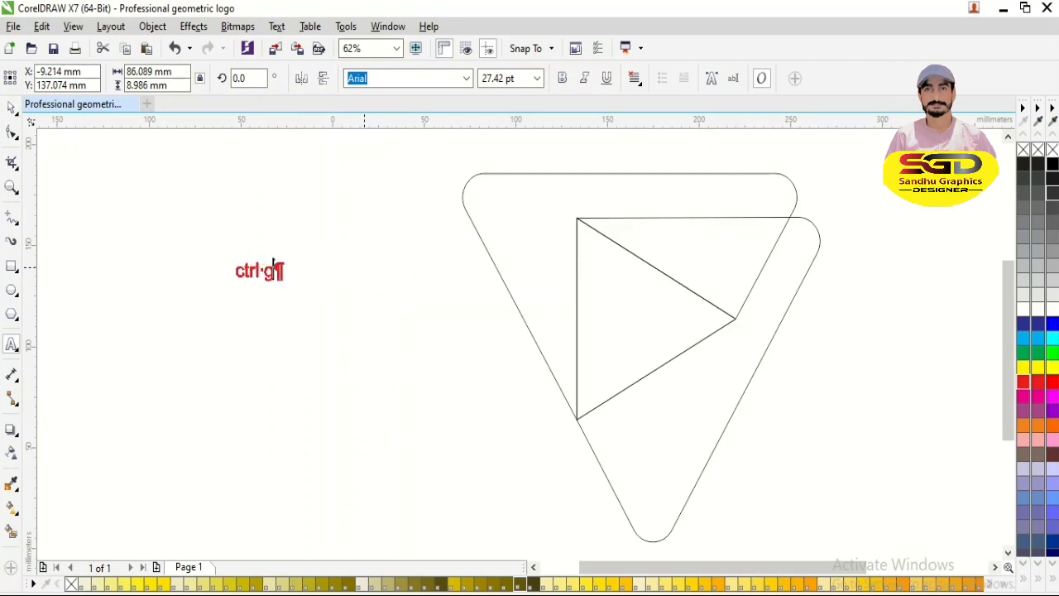
{"action": "key", "text": "BackSpace"}
{"action": "type", "text": "+"}
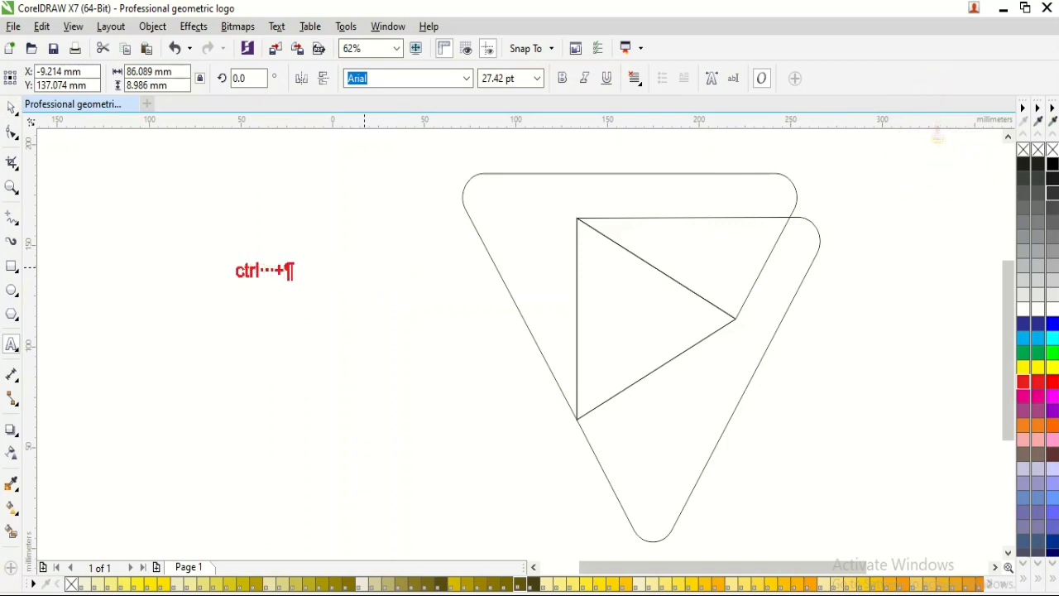
{"action": "key", "text": "Escape"}
{"action": "left_click", "coordinate": [10, 107]}
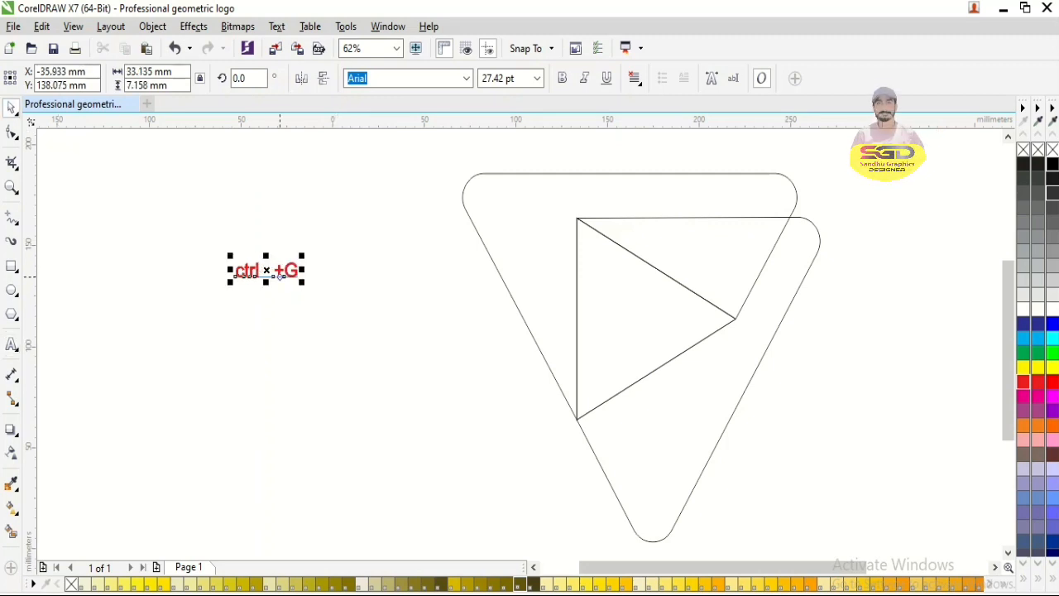
- Shift the caption slightly up and left, change its text to "shift G" and enlarge it
{"action": "key", "text": "Delete"}
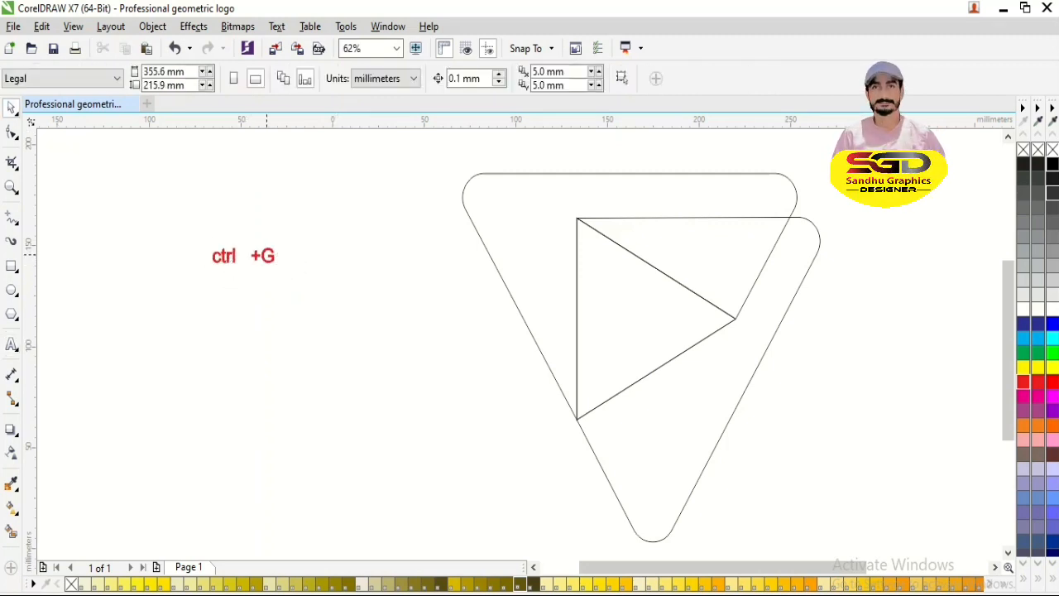
{"action": "double_click", "coordinate": [242, 257]}
{"action": "type", "text": "shift G"}
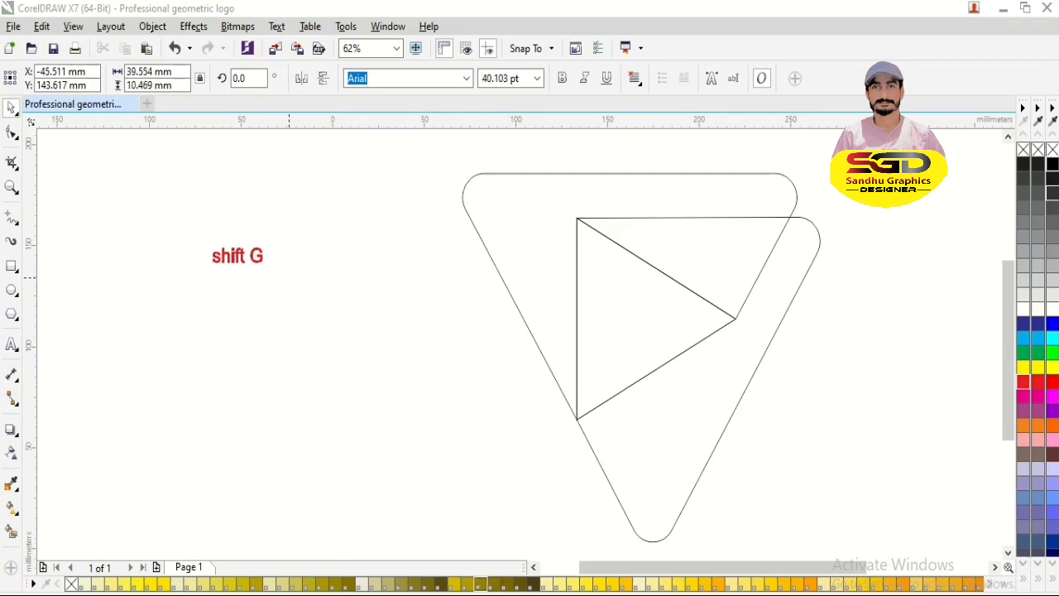
{"action": "key", "text": "Escape"}
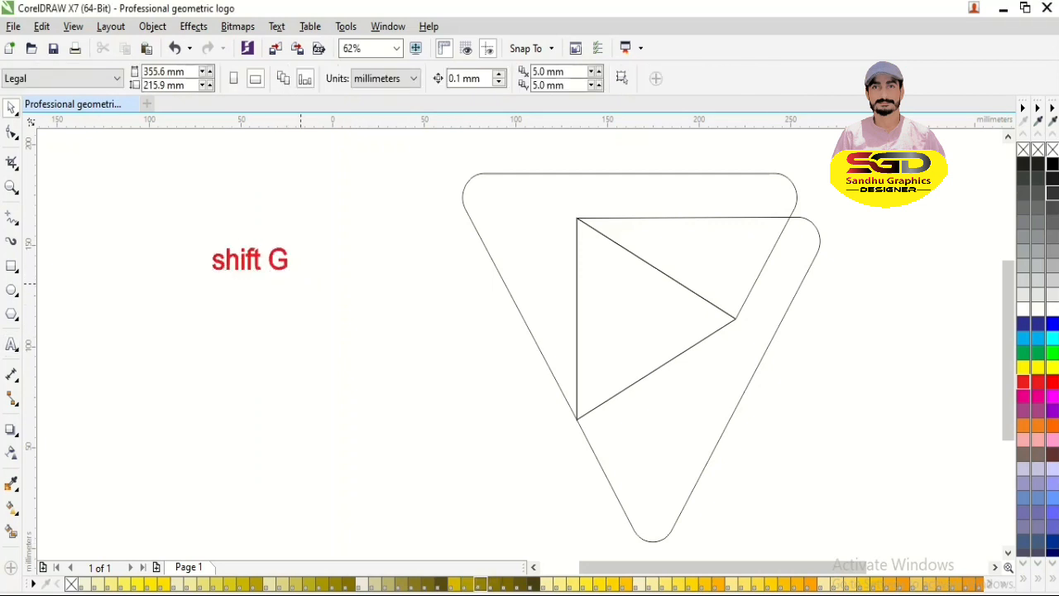
- Replace the enlarged caption's text with "click to freehand tool"
{"action": "double_click", "coordinate": [278, 259]}
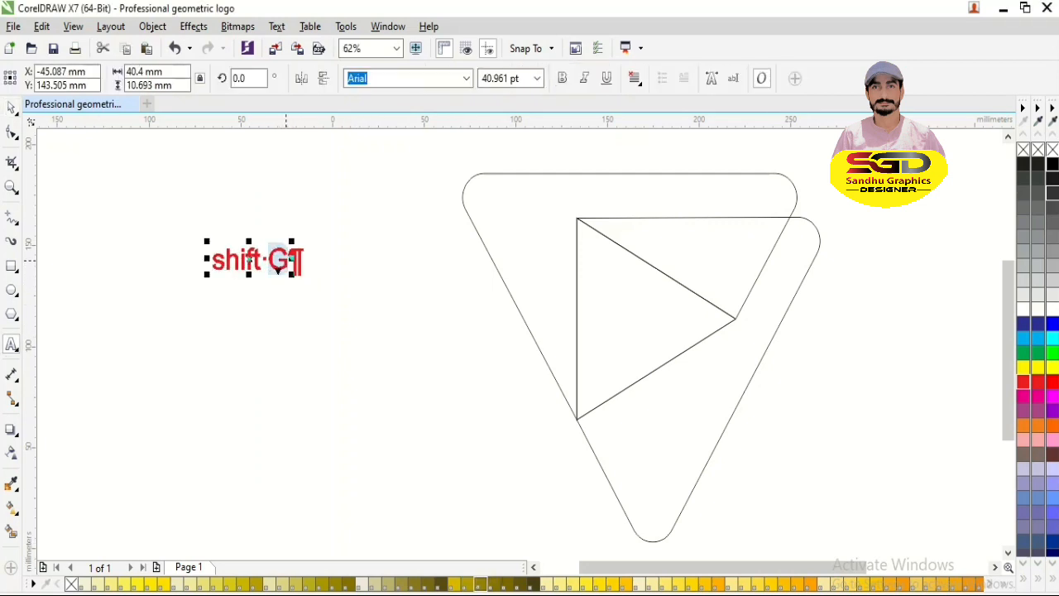
{"action": "key", "text": "BackSpace"}
{"action": "key", "text": "BackSpace"}
{"action": "key", "text": "BackSpace"}
{"action": "key", "text": "BackSpace"}
{"action": "key", "text": "BackSpace"}
{"action": "key", "text": "BackSpace"}
{"action": "key", "text": "BackSpace"}
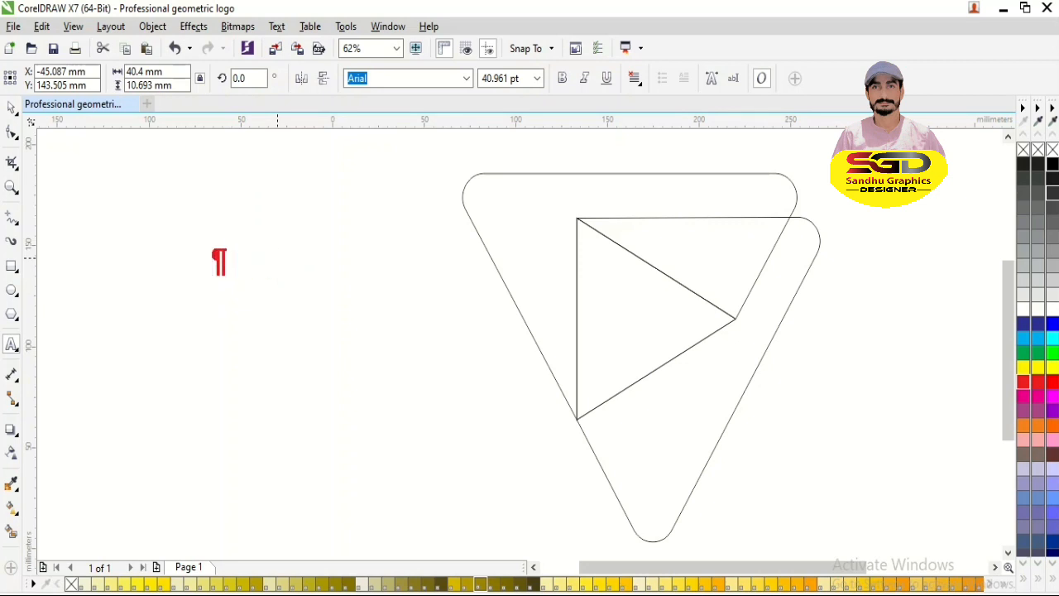
{"action": "type", "text": "click to free"}
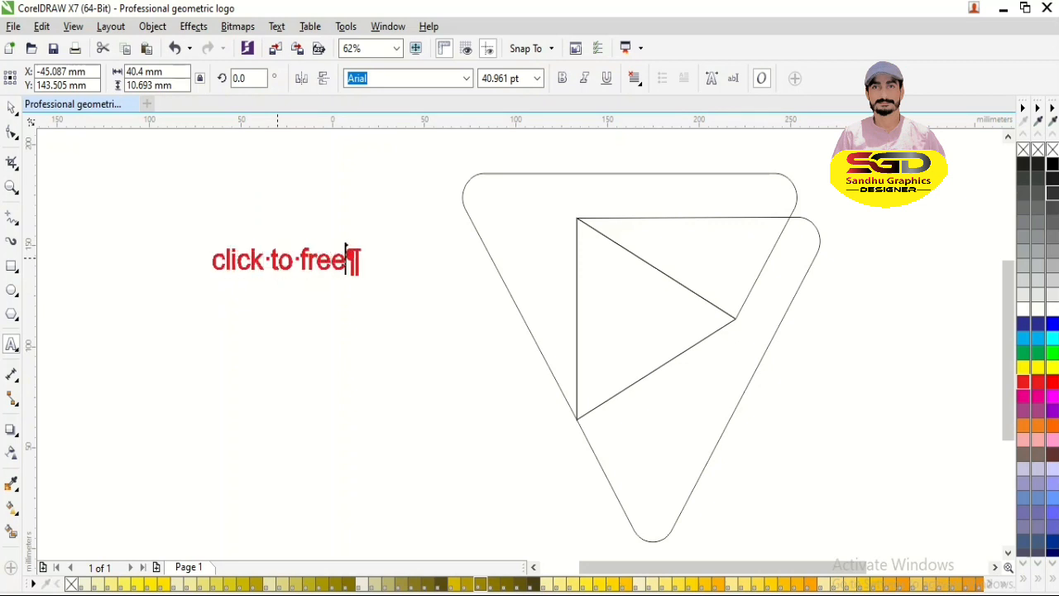
{"action": "type", "text": "hand tool"}
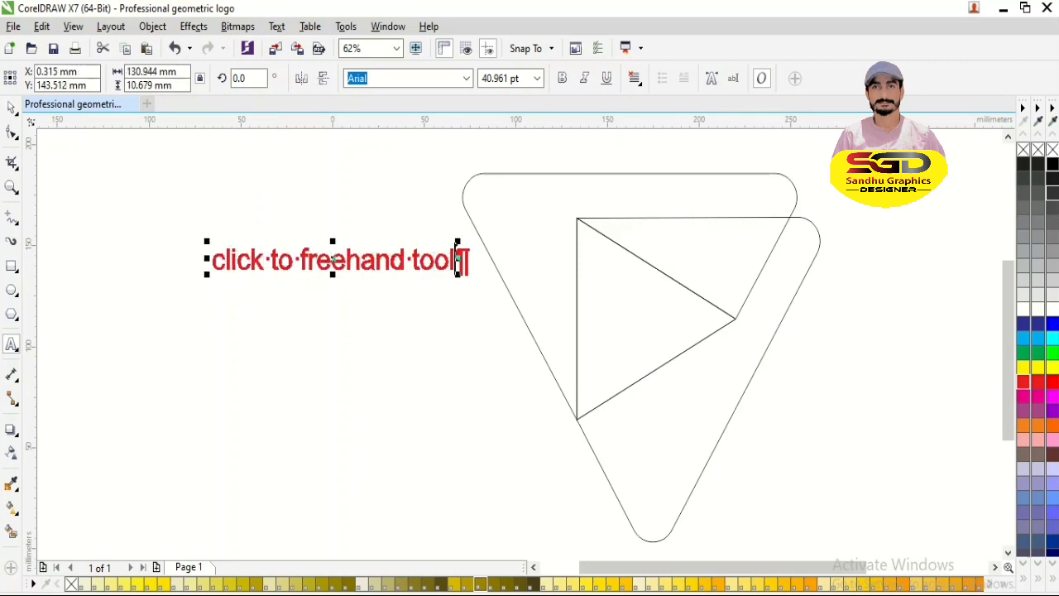
{"action": "left_click", "coordinate": [11, 107]}
- Draw a straight freehand line touching both upper-right rounded corners and extending past them, and group it with the outlines
{"action": "left_click", "coordinate": [11, 216]}
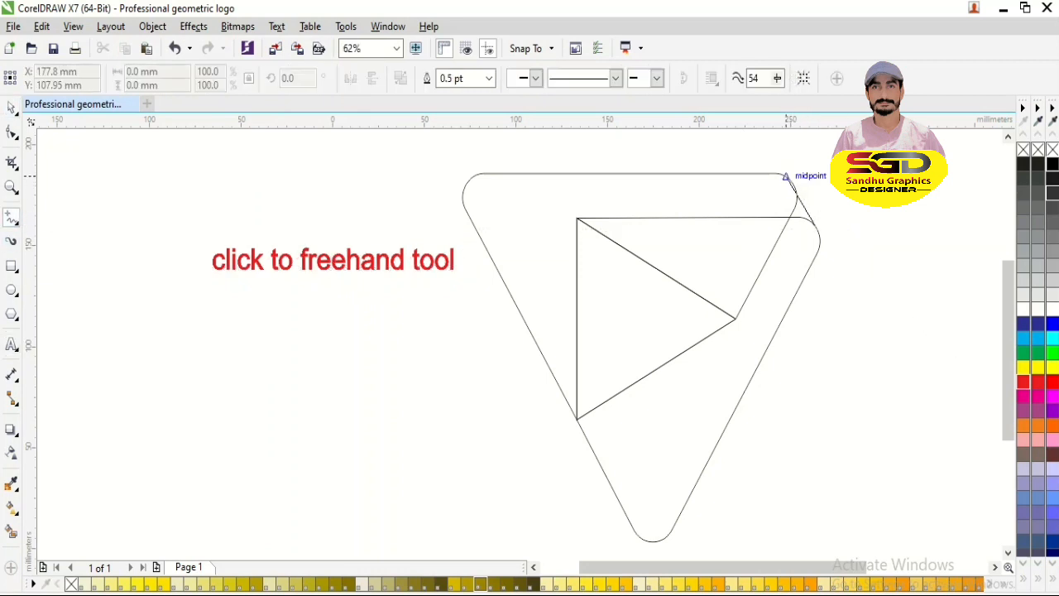
{"action": "left_click", "coordinate": [793, 185]}
{"action": "key", "text": "space"}
{"action": "left_click_drag", "start_coordinate": [820, 232], "coordinate": [848, 284]}
{"action": "left_click", "coordinate": [797, 217]}
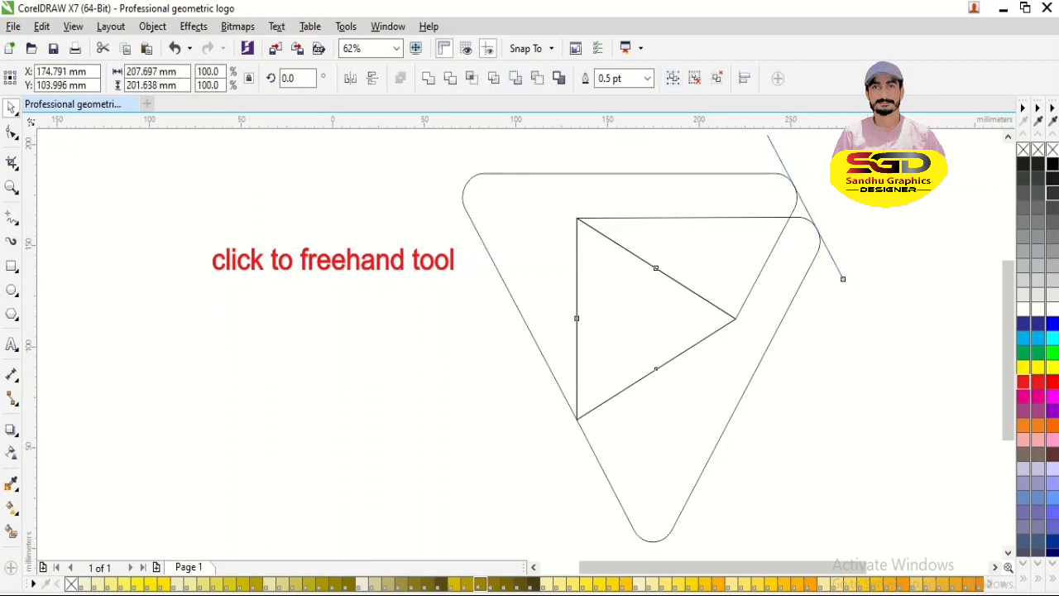
{"action": "key", "text": "ctrl+g"}
- Move the caption a little to the left and change its text to "click to smart fill tool"
{"action": "left_click_drag", "start_coordinate": [386, 260], "coordinate": [355, 260]}
{"action": "double_click", "coordinate": [356, 260]}
{"action": "key", "text": "ctrl+a"}
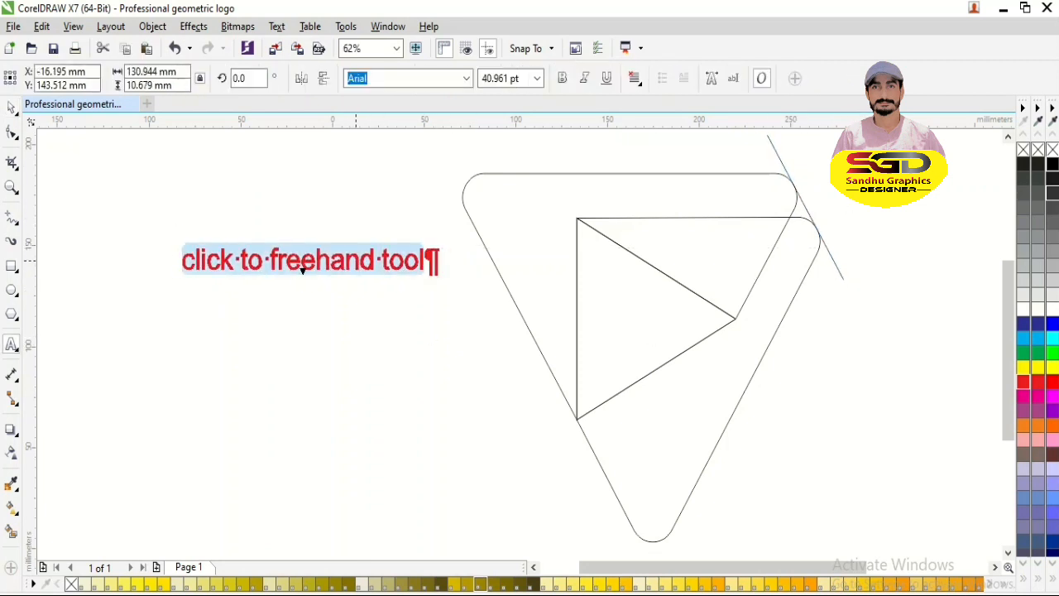
{"action": "type", "text": "click to"}
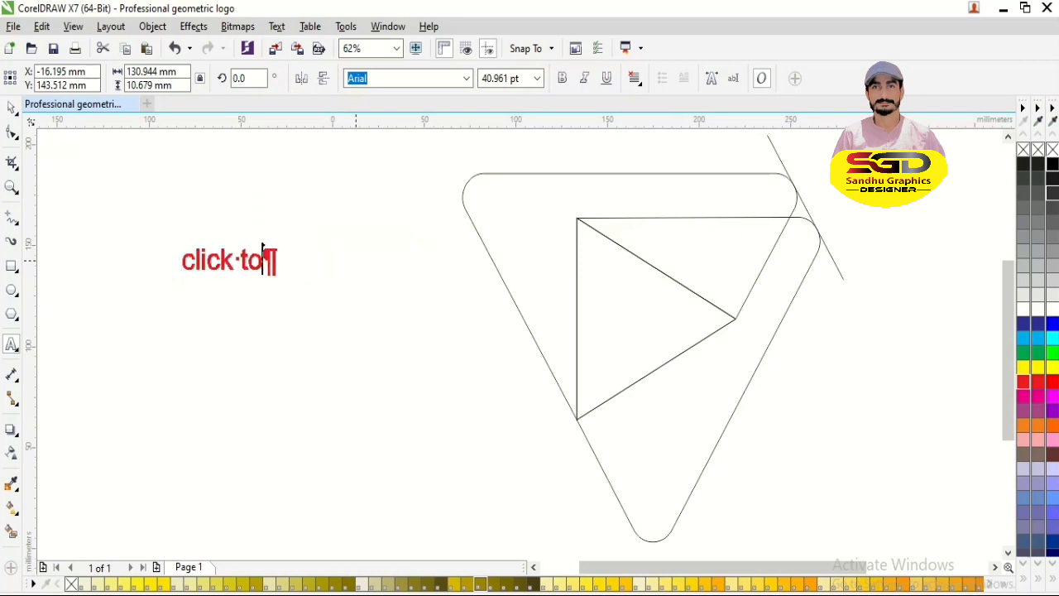
{"action": "type", "text": " smart fill tool"}
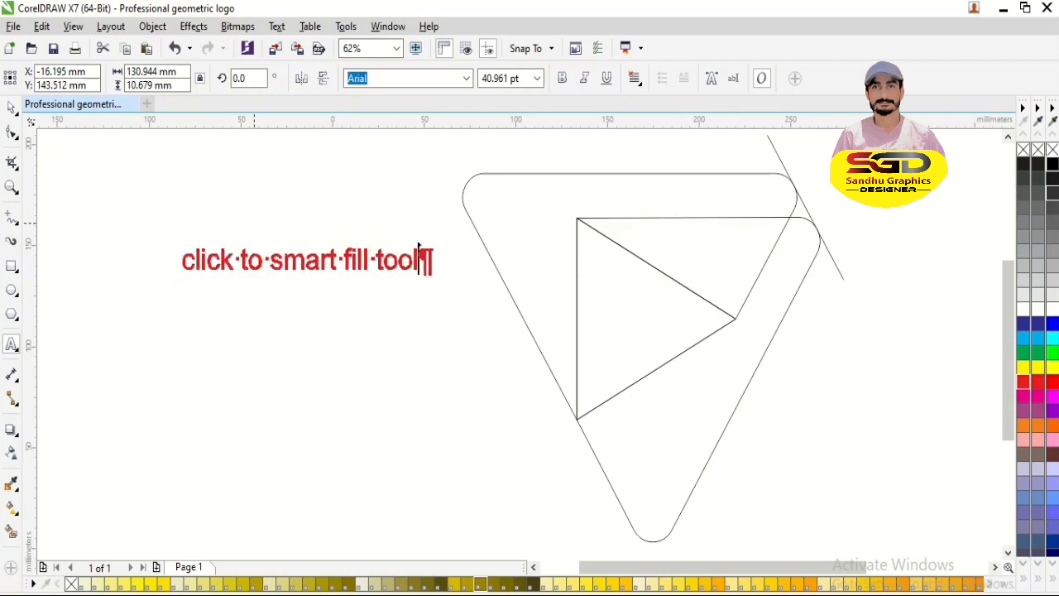
{"action": "left_click", "coordinate": [12, 107]}
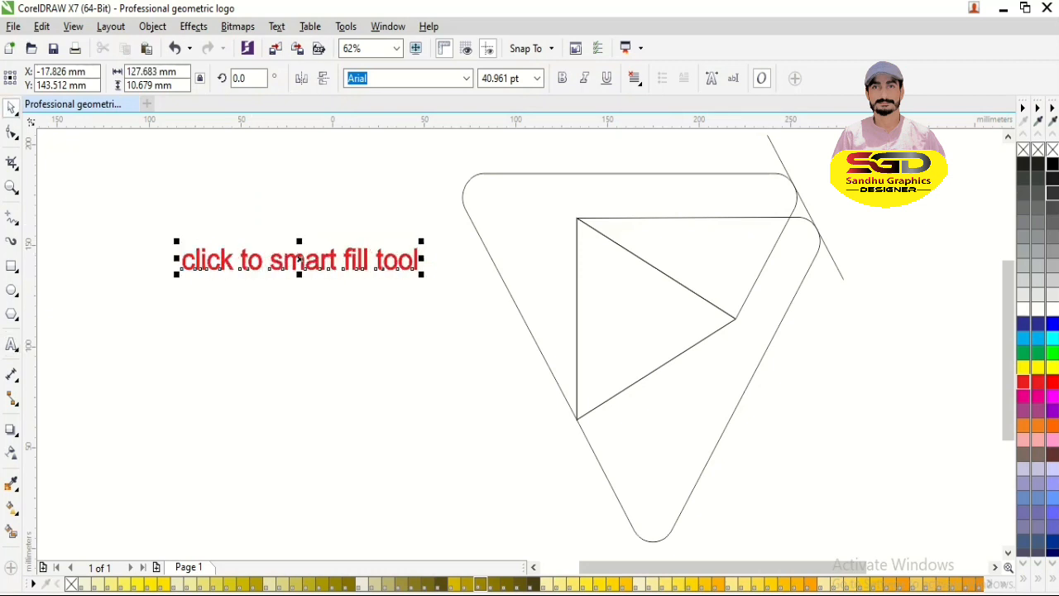
- Smart-fill the upper-left band and the small wedge beside its upper-right corner with grey, and select both filled pieces
{"action": "left_click", "coordinate": [11, 531]}
{"action": "left_click", "coordinate": [804, 213]}
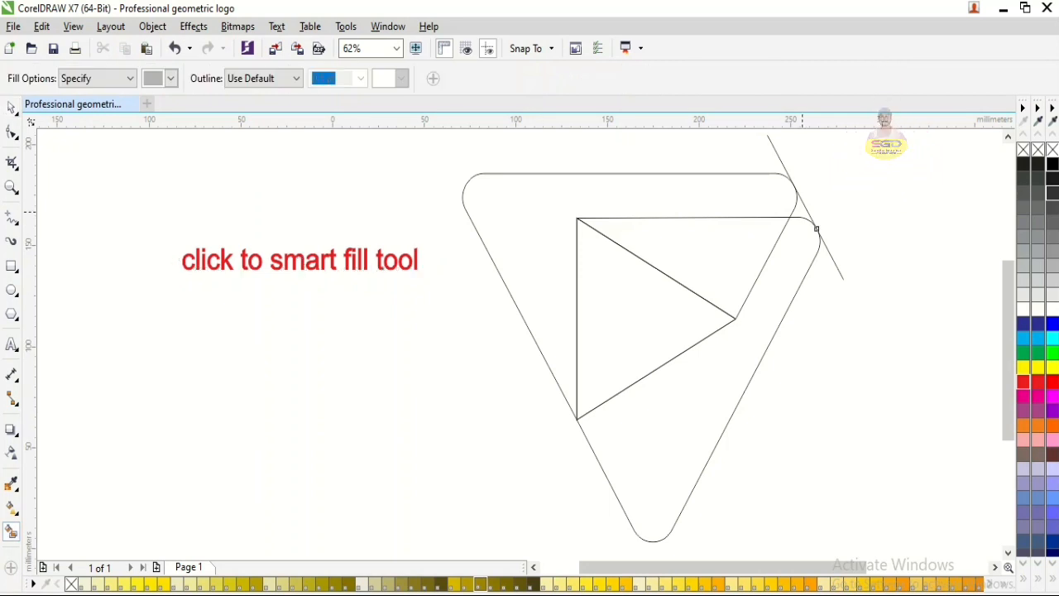
{"action": "left_click", "coordinate": [765, 198]}
{"action": "key", "text": "space"}
{"action": "left_click", "coordinate": [815, 207], "text": "shift"}
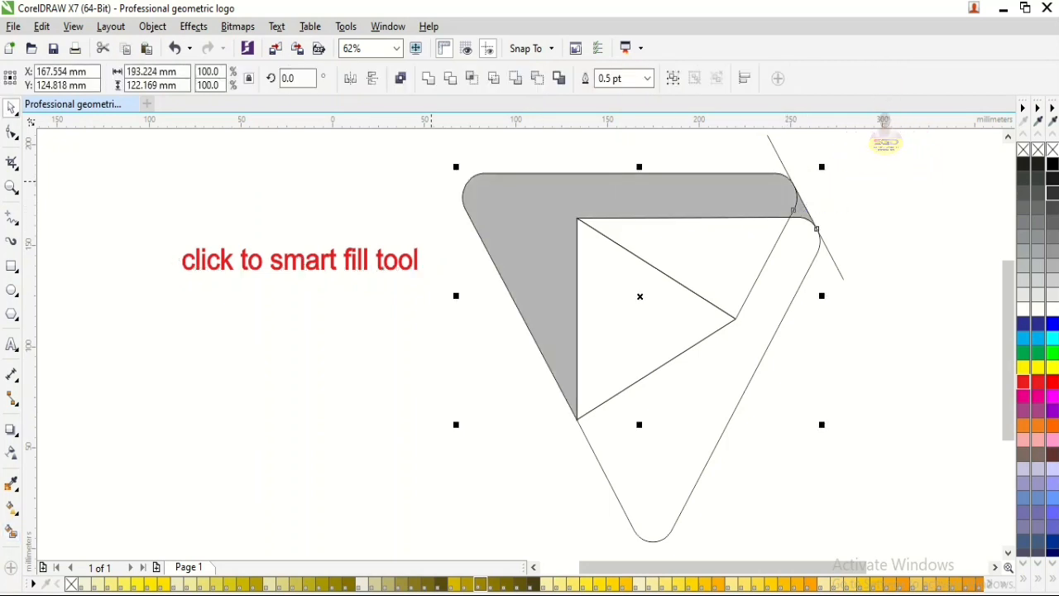
- Replace the caption's text with "weld kiya"
{"action": "double_click", "coordinate": [390, 258]}
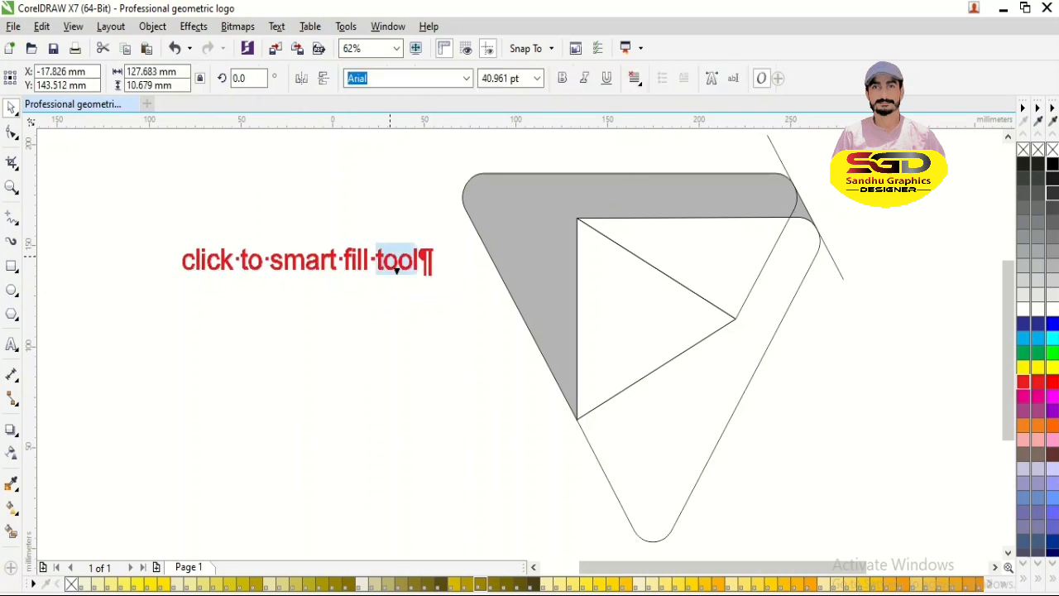
{"action": "key", "text": "ctrl+a"}
{"action": "type", "text": "weld"}
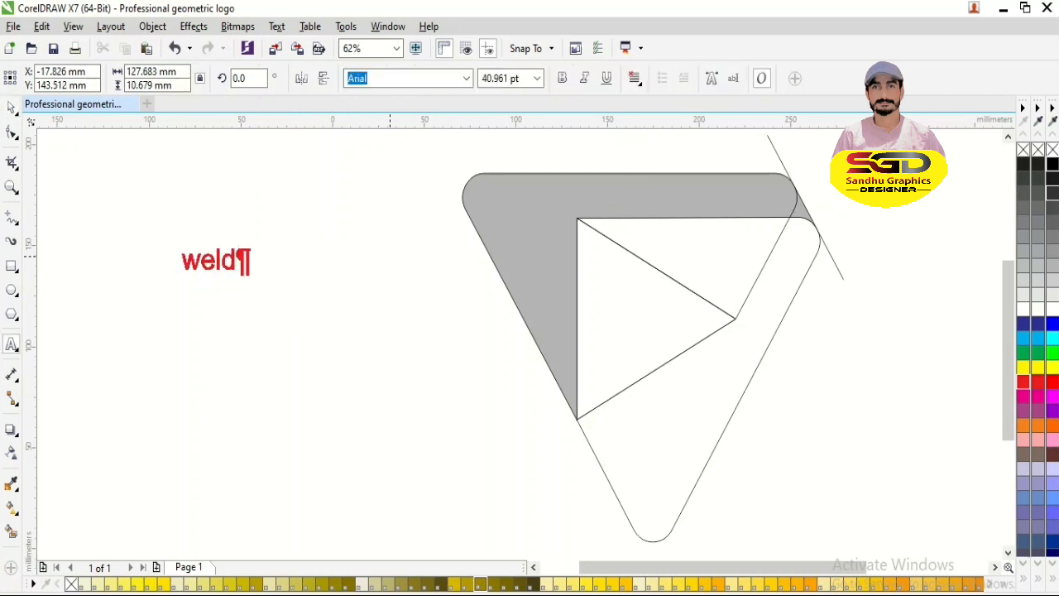
{"action": "type", "text": " kiya"}
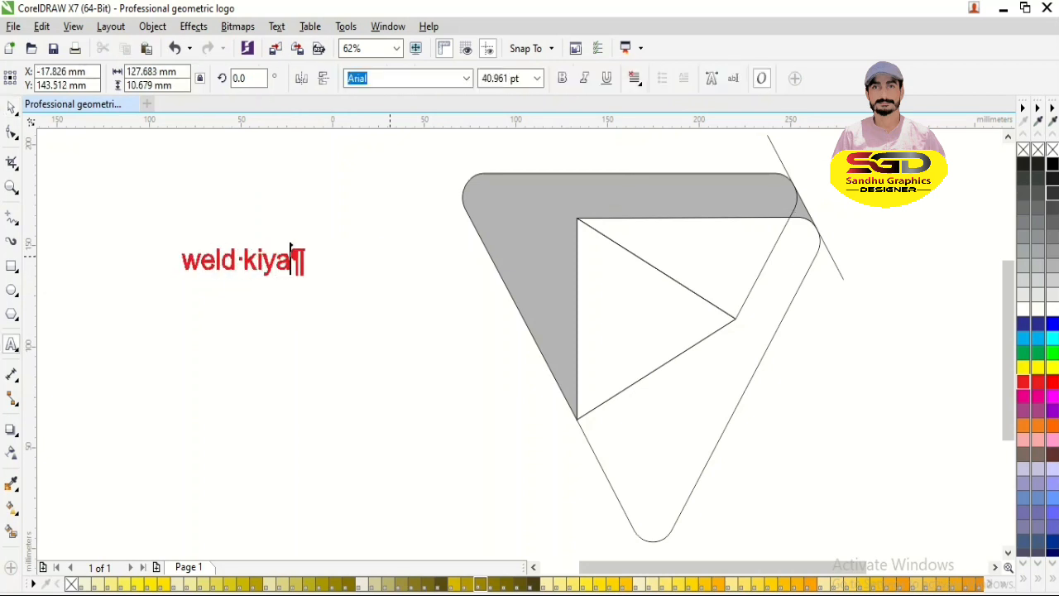
{"action": "left_click", "coordinate": [12, 107]}
- Weld the small grey corner wedge to the large grey band, and select the grouped construction outlines
{"action": "left_click", "coordinate": [806, 208]}
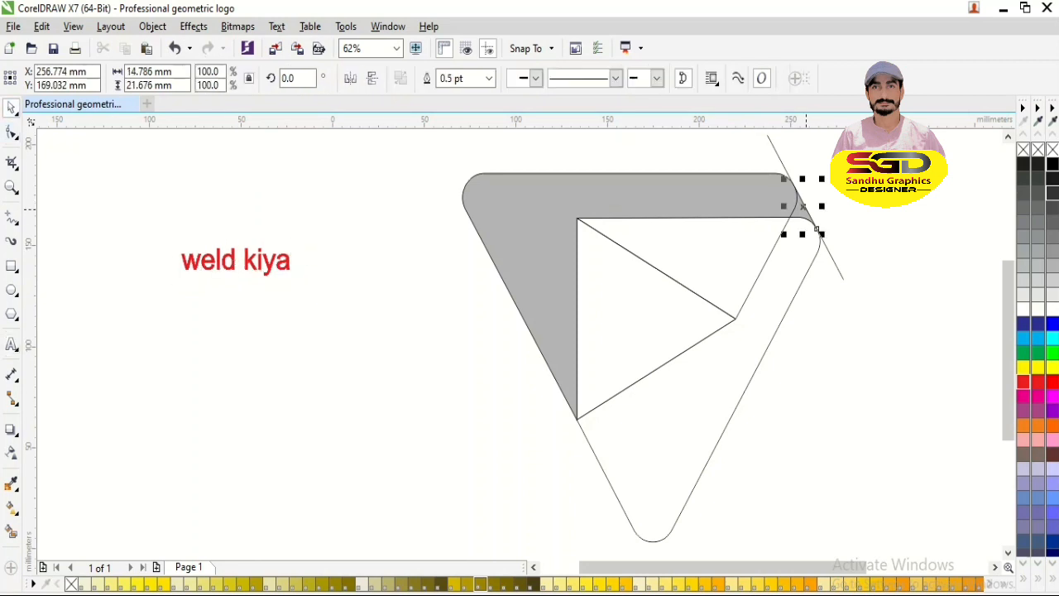
{"action": "left_click", "coordinate": [585, 197], "text": "shift"}
{"action": "left_click", "coordinate": [427, 78]}
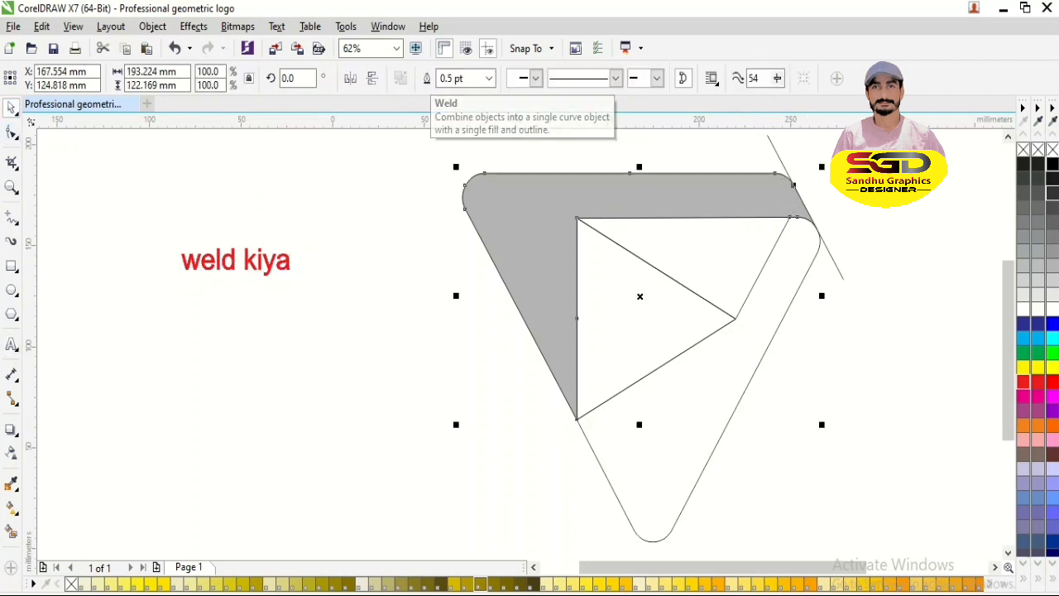
{"action": "left_click", "coordinate": [743, 296]}
{"action": "left_click", "coordinate": [747, 296]}
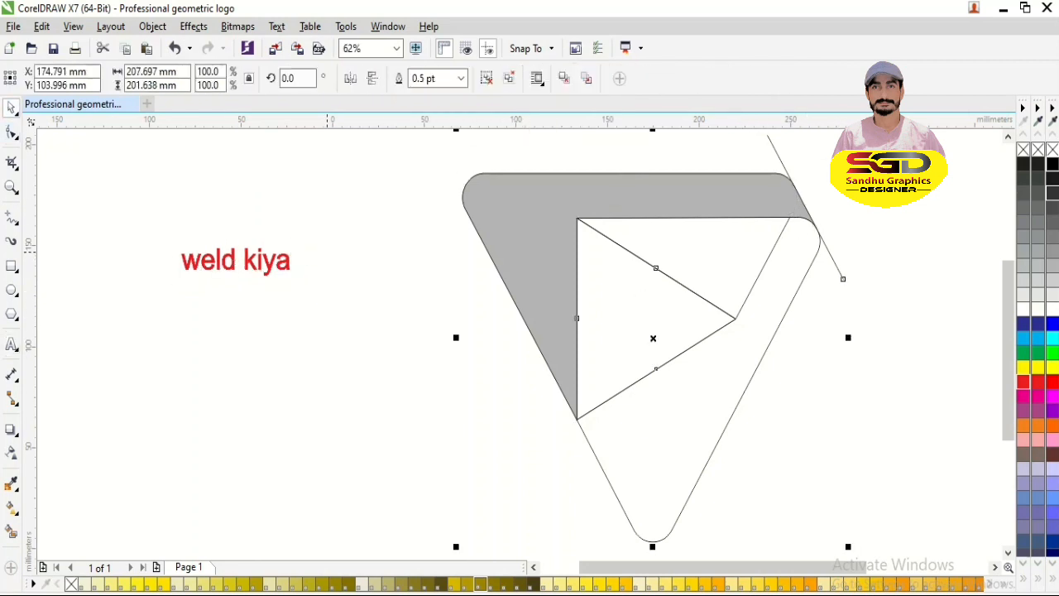
- Replace the caption's text with "delete"
{"action": "double_click", "coordinate": [282, 260]}
{"action": "key", "text": "ctrl+a"}
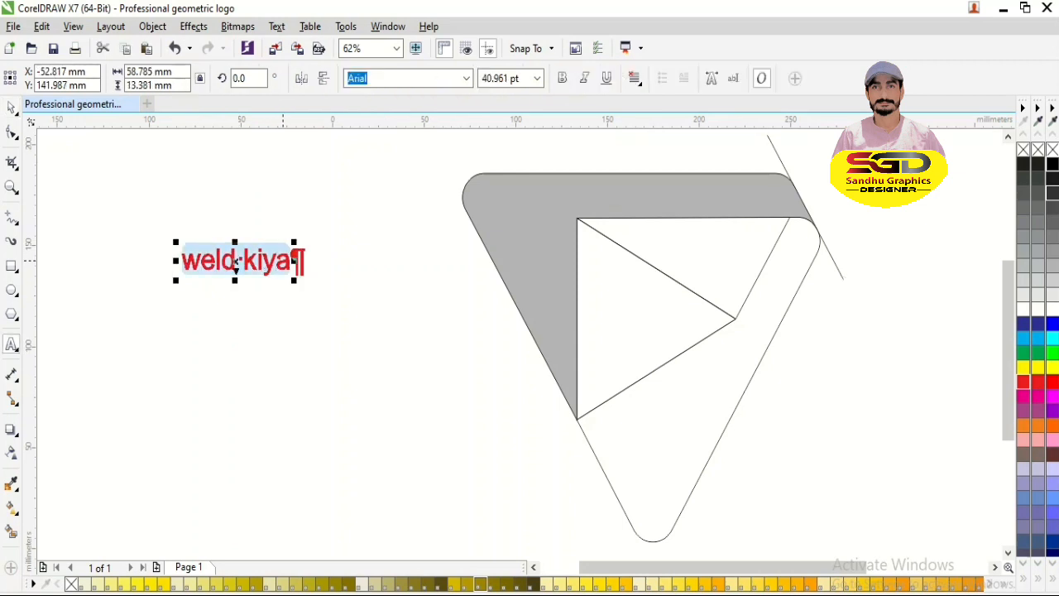
{"action": "type", "text": "del"}
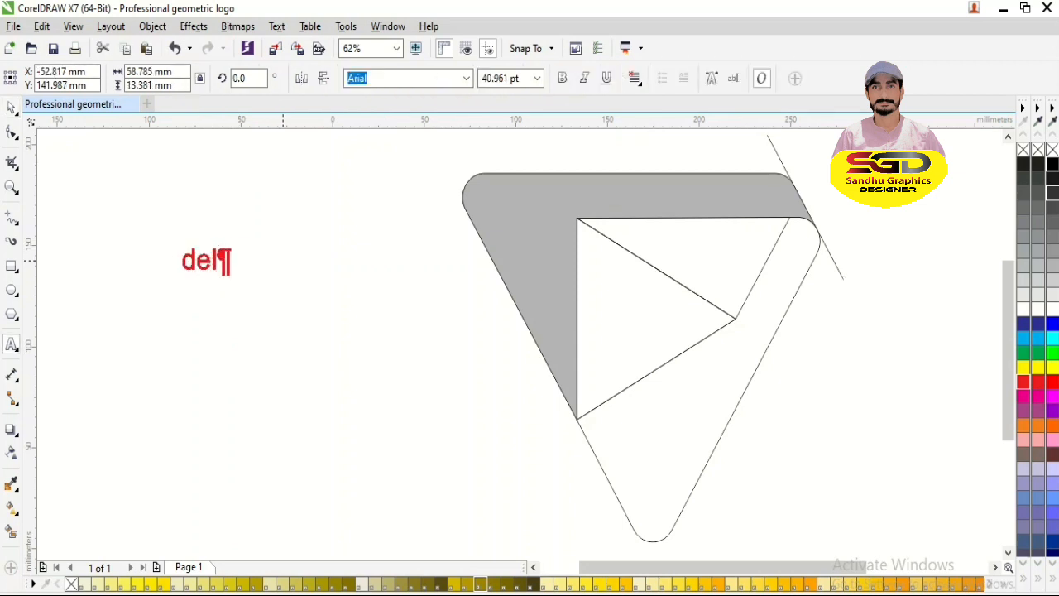
{"action": "type", "text": "ete"}
{"action": "left_click", "coordinate": [11, 107]}
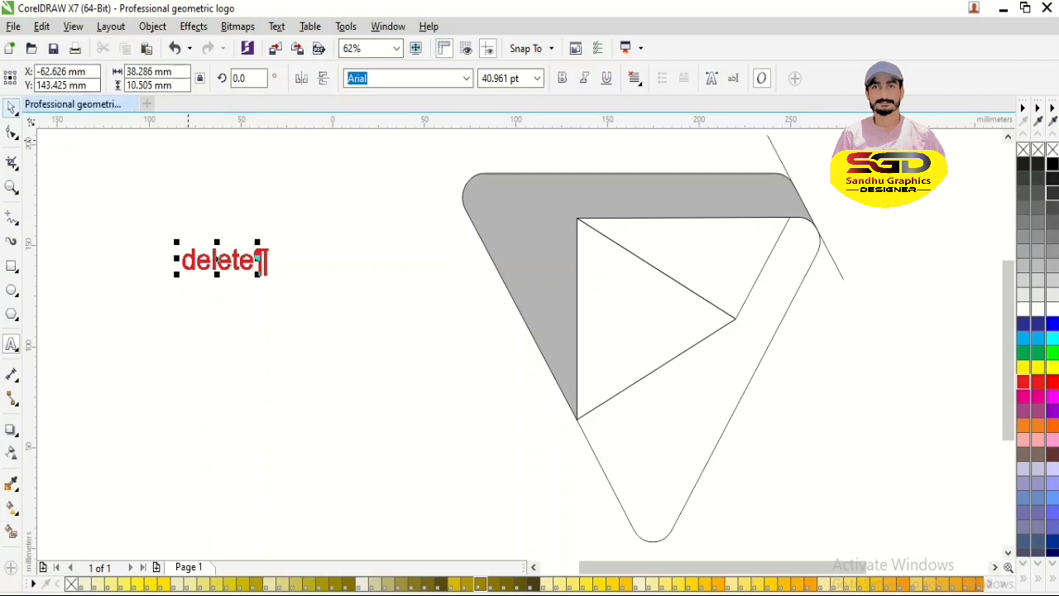
- Delete the grouped construction outlines, remove the outline from the grey band, and deselect it
{"action": "double_click", "coordinate": [654, 208]}
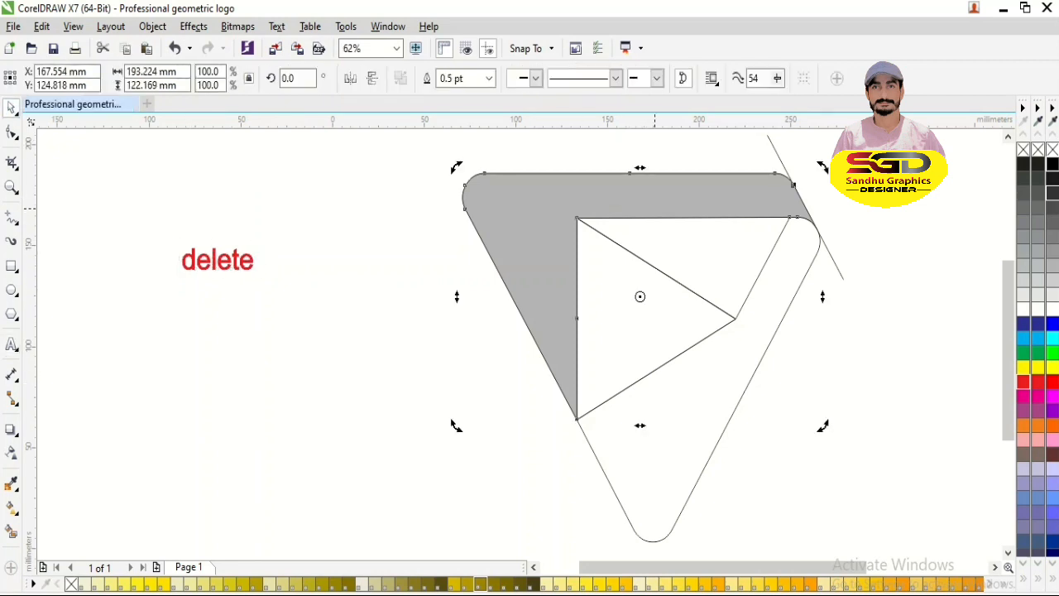
{"action": "left_click", "coordinate": [724, 319]}
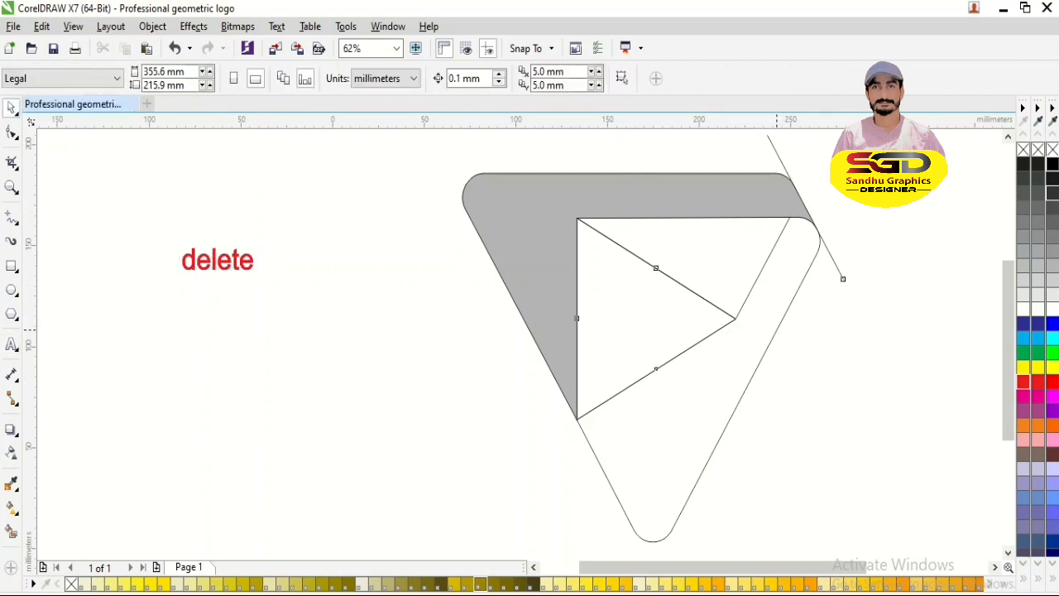
{"action": "key", "text": "Delete"}
{"action": "left_click", "coordinate": [639, 193]}
{"action": "right_click", "coordinate": [1023, 150]}
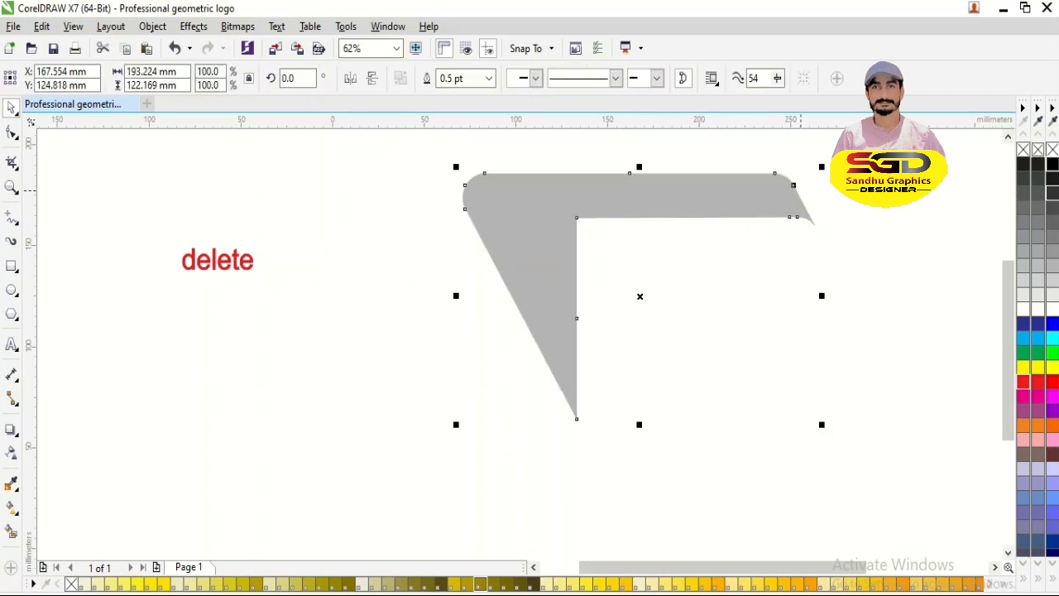
{"action": "left_click", "coordinate": [639, 293]}
{"action": "key", "text": "Escape"}
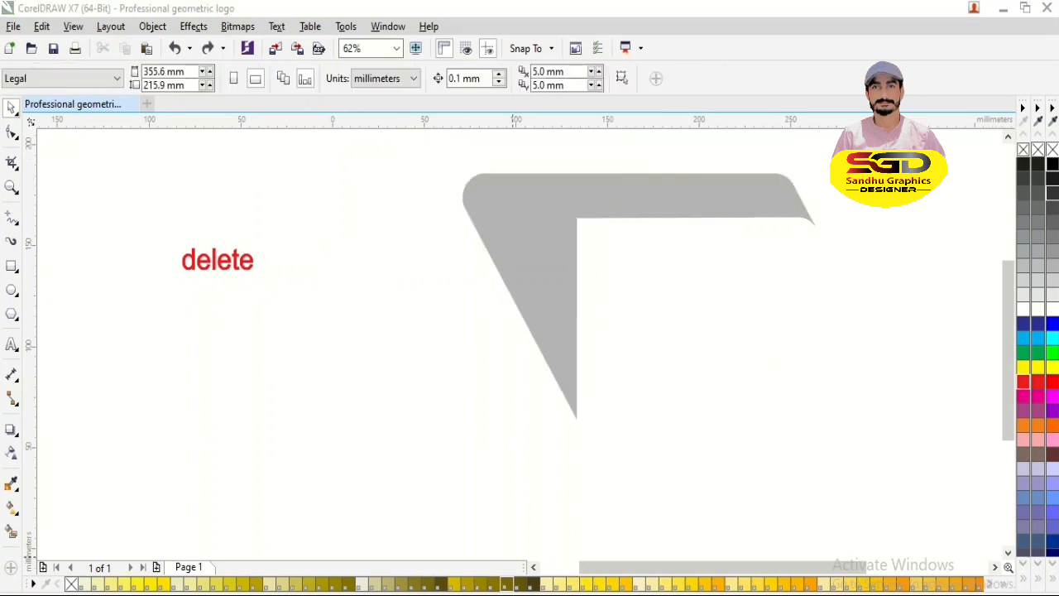
- Change the caption to "rotate to 240 degree" and move it slightly to the left
{"action": "double_click", "coordinate": [235, 260]}
{"action": "key", "text": "ctrl+a"}
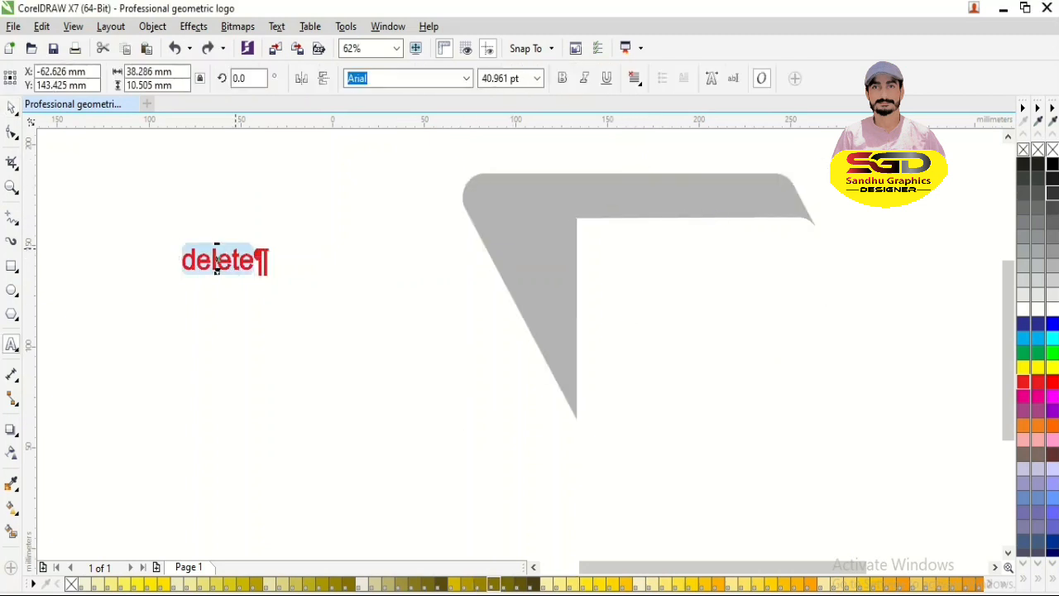
{"action": "type", "text": "rotate to 24"}
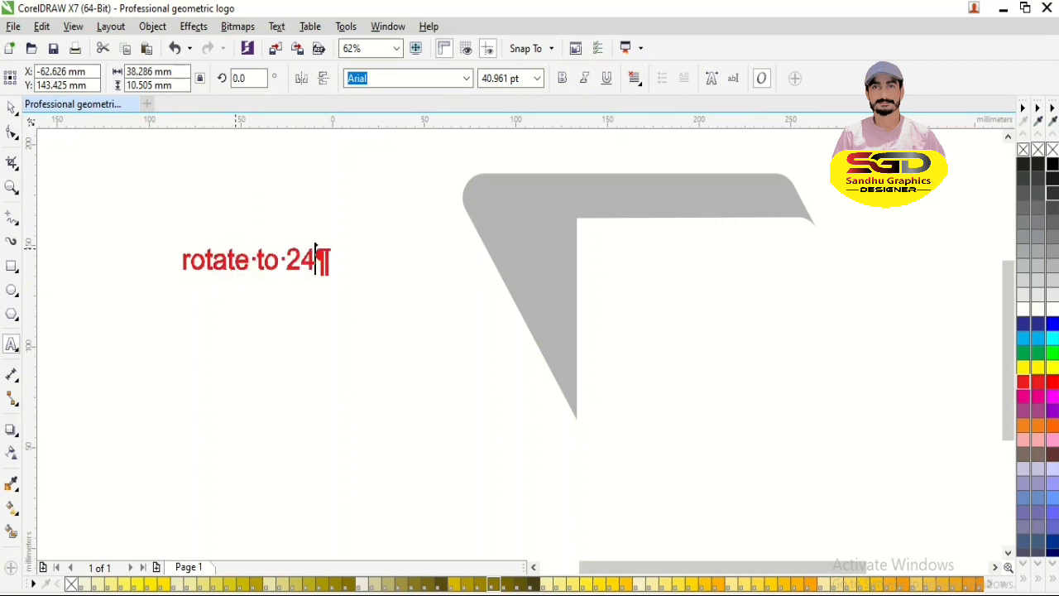
{"action": "type", "text": "0 degree"}
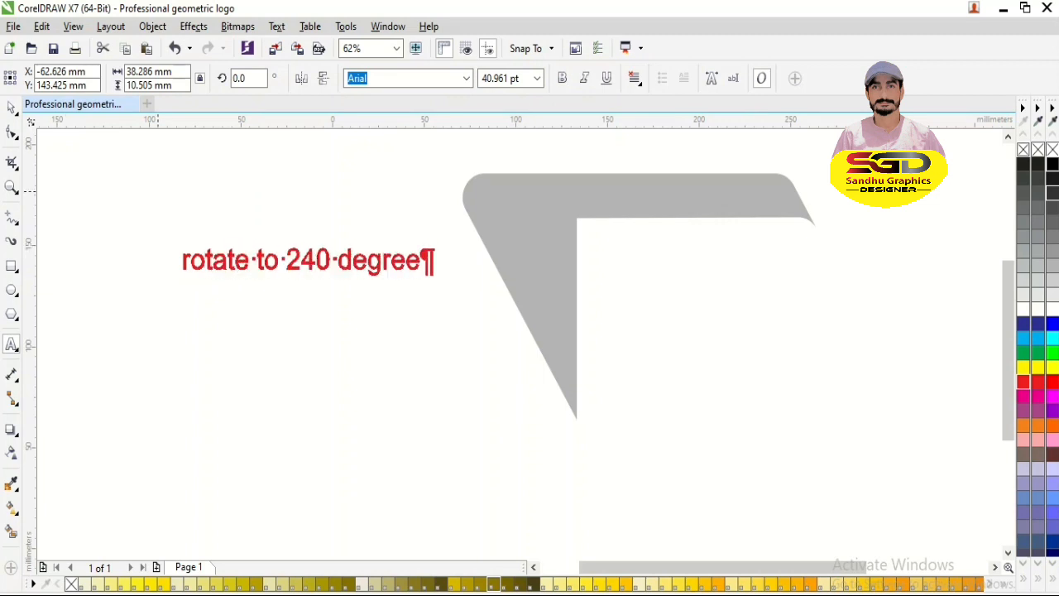
{"action": "left_click", "coordinate": [11, 108]}
{"action": "left_click_drag", "start_coordinate": [301, 261], "coordinate": [281, 264]}
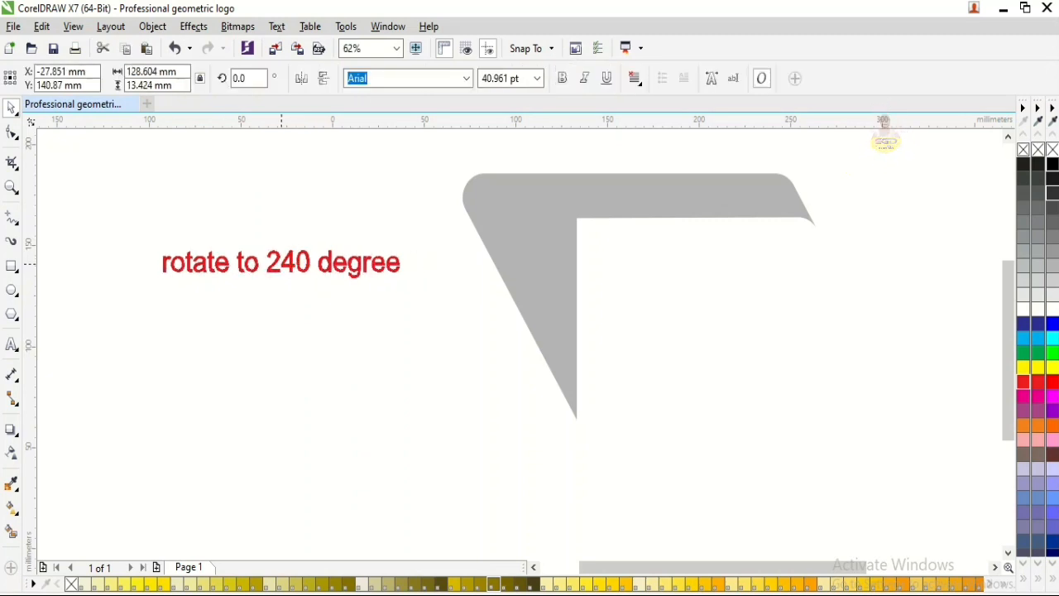
- Make a copy of the grey band rotated by 240 degrees and repeat the rotation for a third band
{"action": "left_click", "coordinate": [498, 217]}
{"action": "left_click", "coordinate": [498, 217]}
{"action": "left_click_drag", "start_coordinate": [457, 167], "coordinate": [718, 288]}
{"action": "right_click", "coordinate": [717, 288]}
{"action": "key", "text": "ctrl+r"}
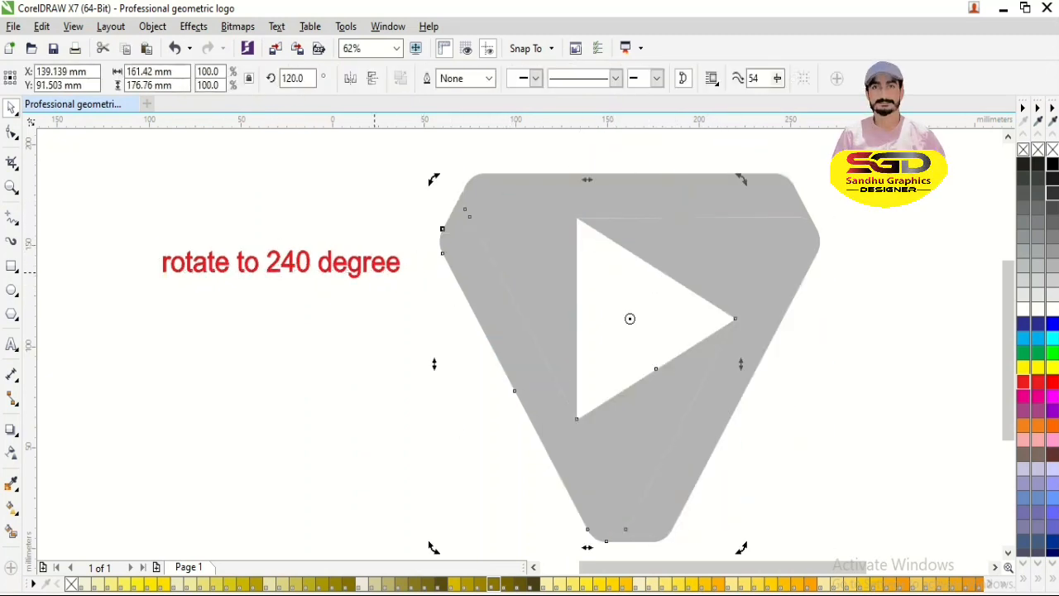
- Replace the caption's text with "CTRL R"
{"action": "double_click", "coordinate": [376, 265]}
{"action": "triple_click", "coordinate": [376, 264]}
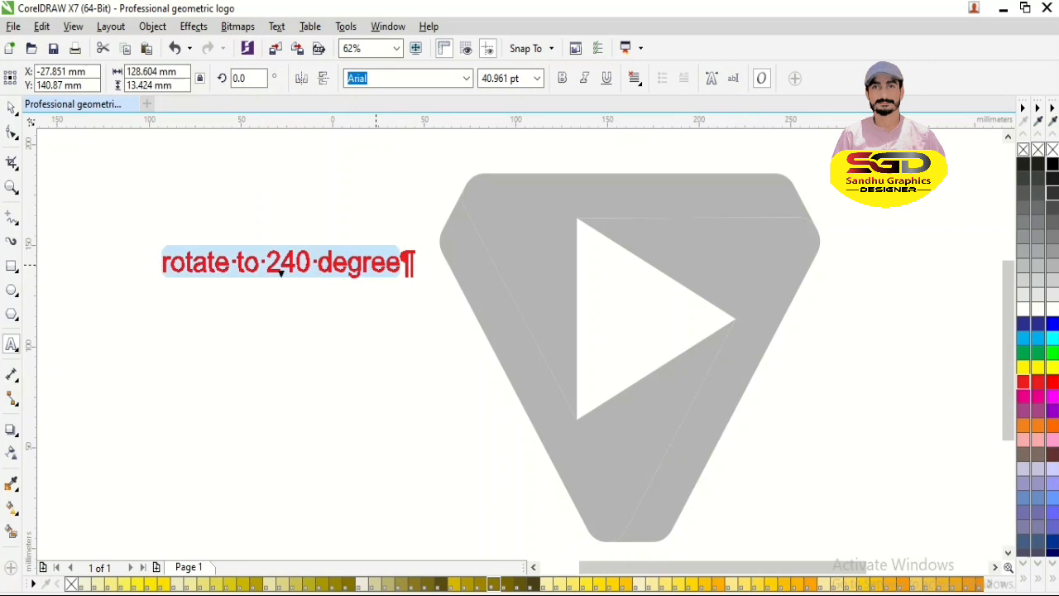
{"action": "type", "text": "CTRL"}
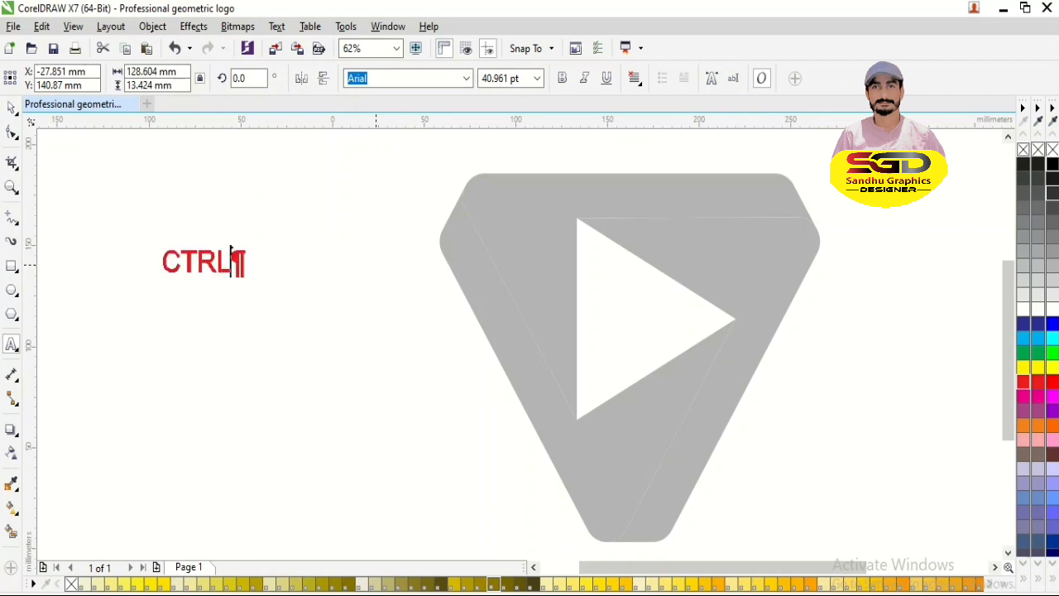
{"action": "type", "text": " R"}
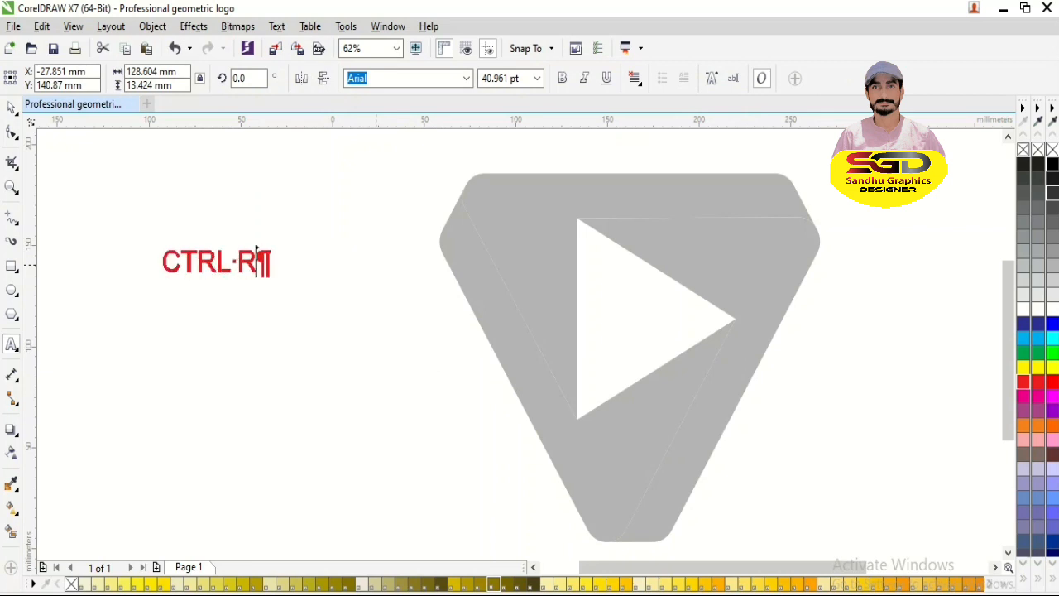
{"action": "key", "text": "ctrl+space"}
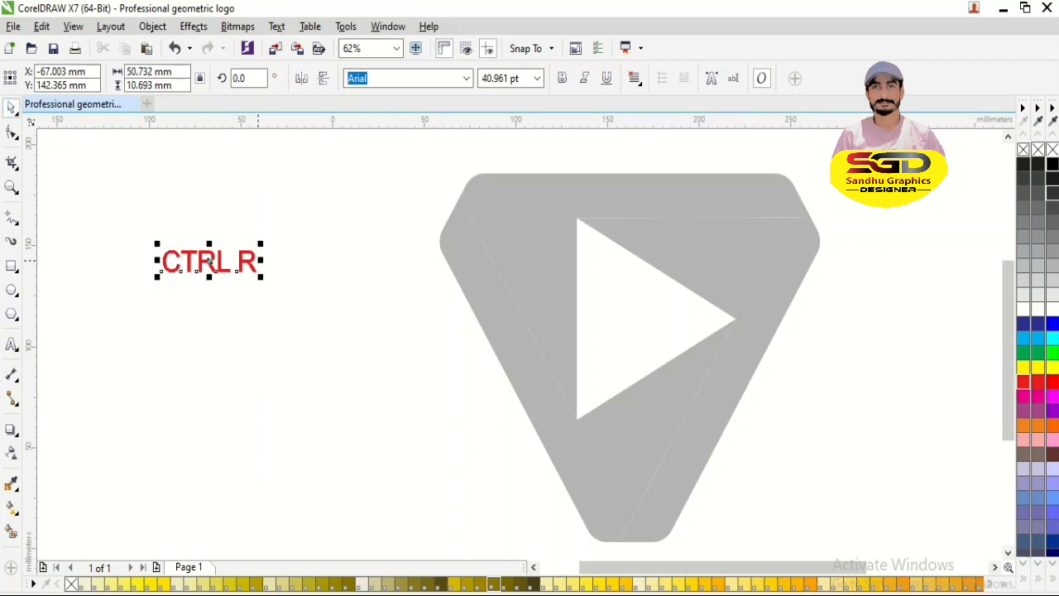
- Replace the caption's text with "CLICK TO INTERACTIVE TOOL", broken onto two lines after "TO"
{"action": "double_click", "coordinate": [247, 262]}
{"action": "key", "text": "ctrl+a"}
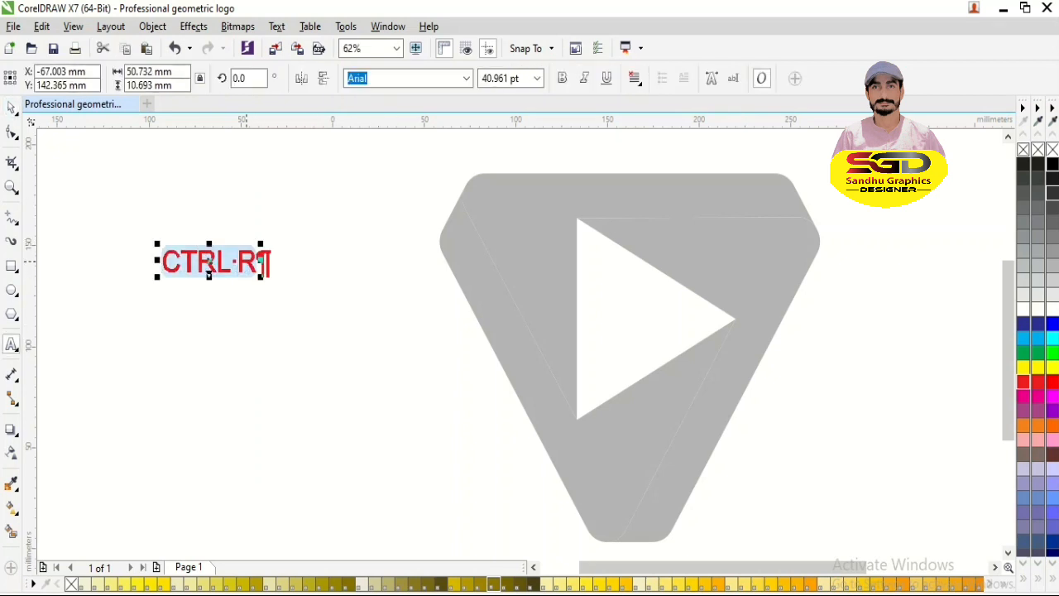
{"action": "type", "text": "CLICK TO"}
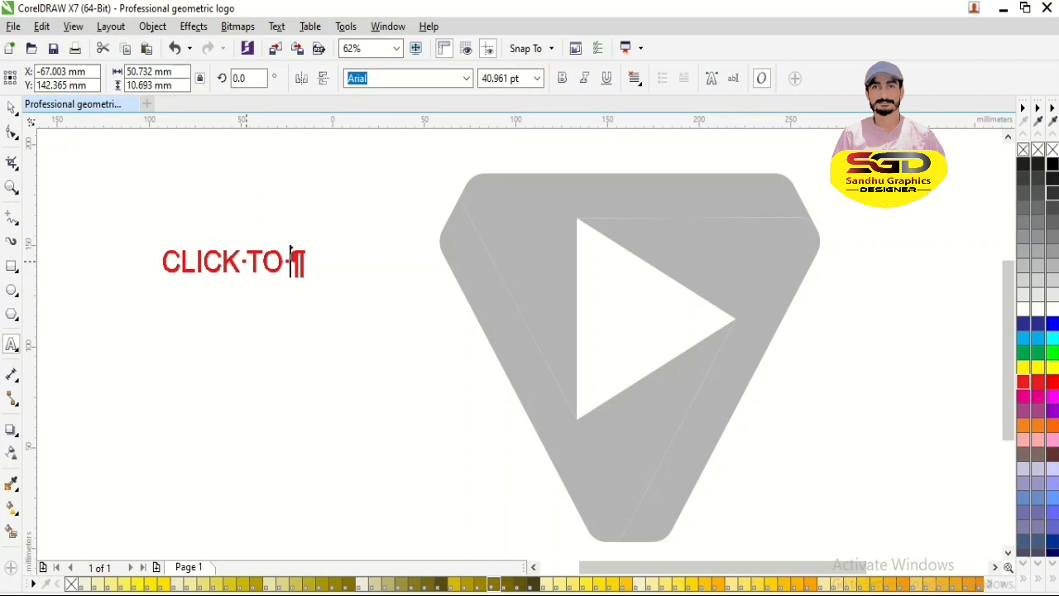
{"action": "key", "text": "Return"}
{"action": "type", "text": "AN"}
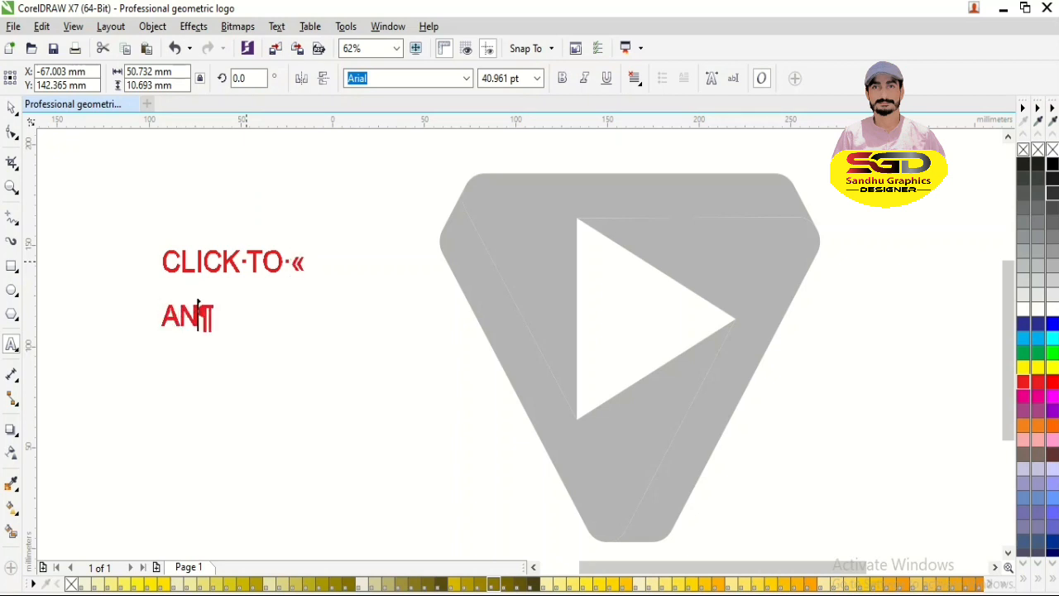
{"action": "key", "text": "BackSpace"}
{"action": "key", "text": "BackSpace"}
{"action": "type", "text": "INTERACTIVE TOOL"}
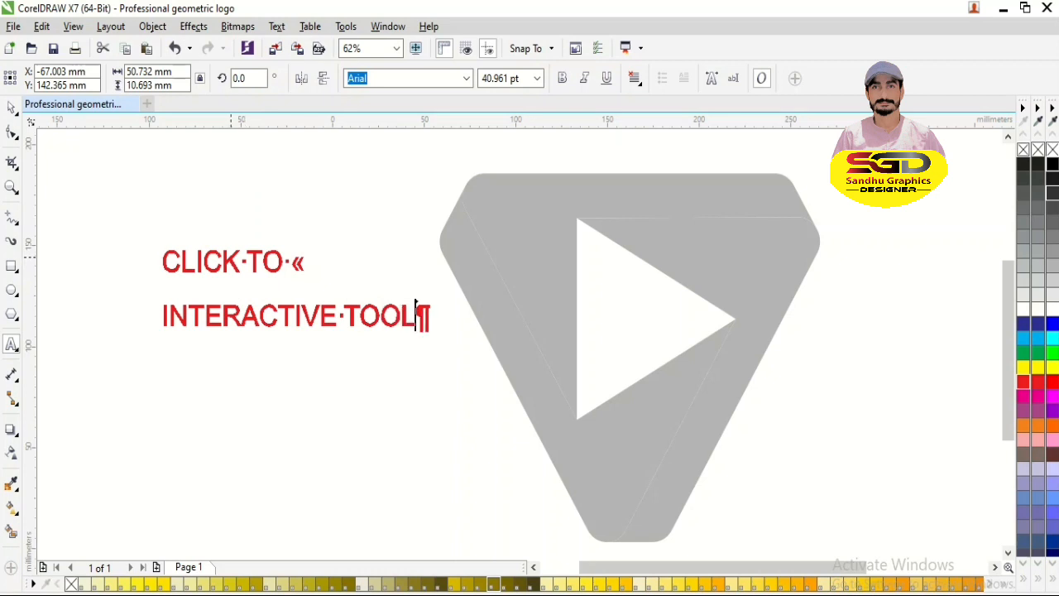
{"action": "key", "text": "ctrl+space"}
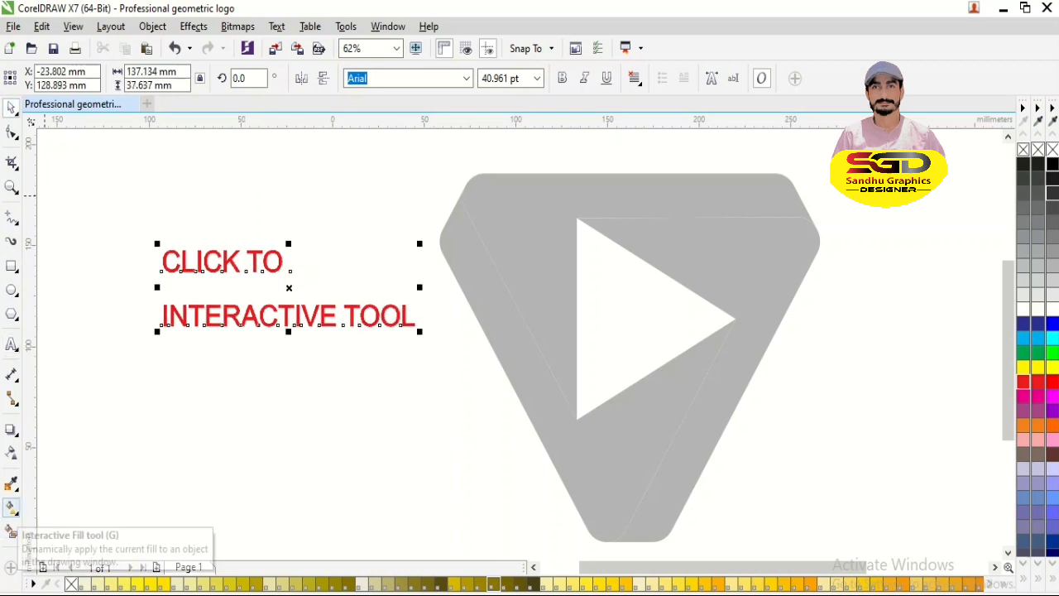
- Apply a linear gradient along the upper band with the Interactive Fill tool, from darker grey at the left to light grey at the right
{"action": "left_click", "coordinate": [12, 507]}
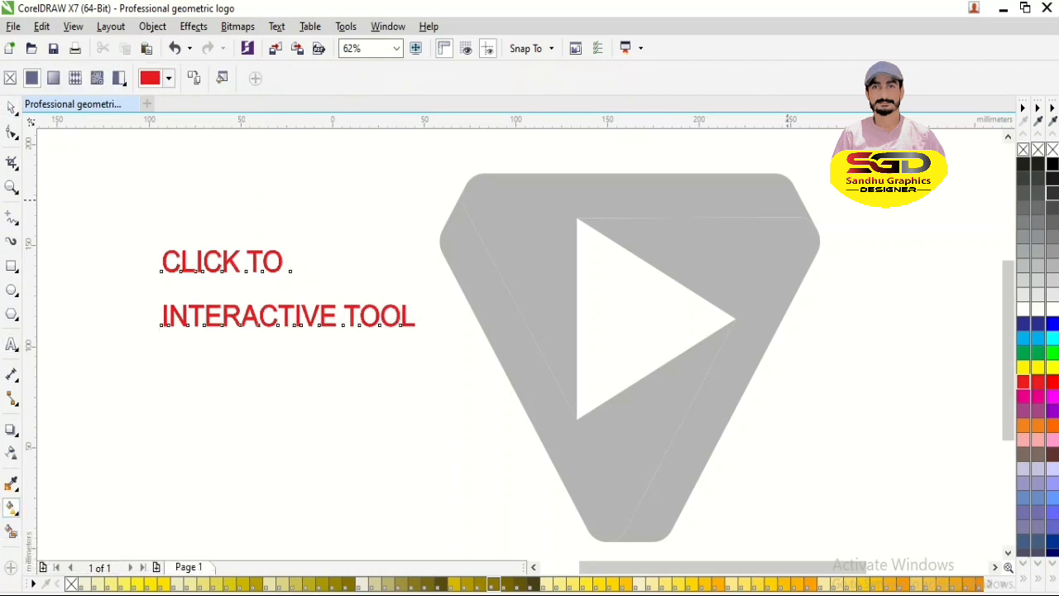
{"action": "left_click", "coordinate": [804, 197]}
{"action": "left_click", "coordinate": [794, 201]}
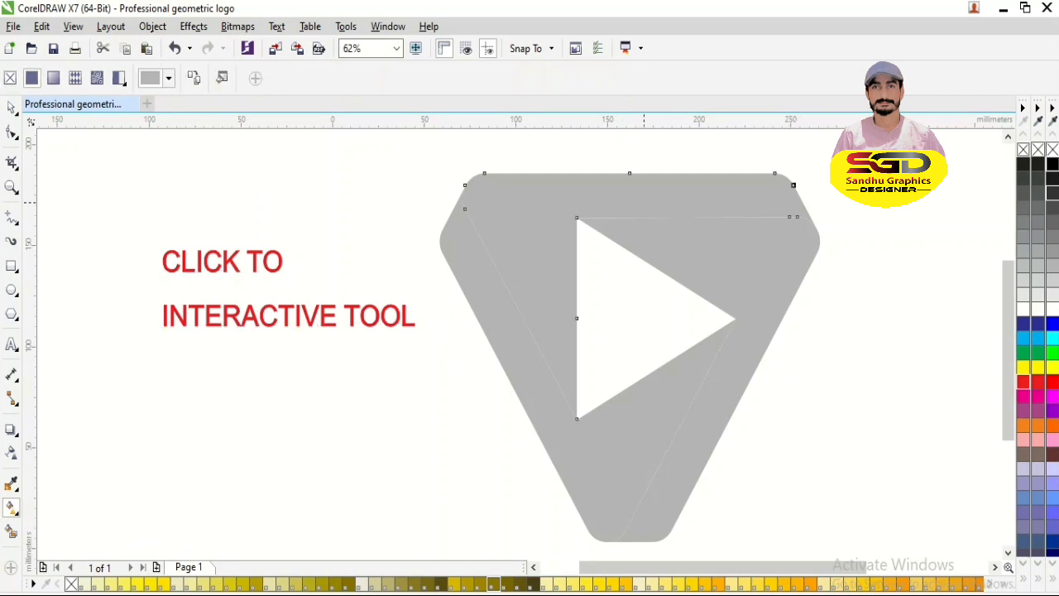
{"action": "left_click_drag", "start_coordinate": [784, 201], "coordinate": [469, 215]}
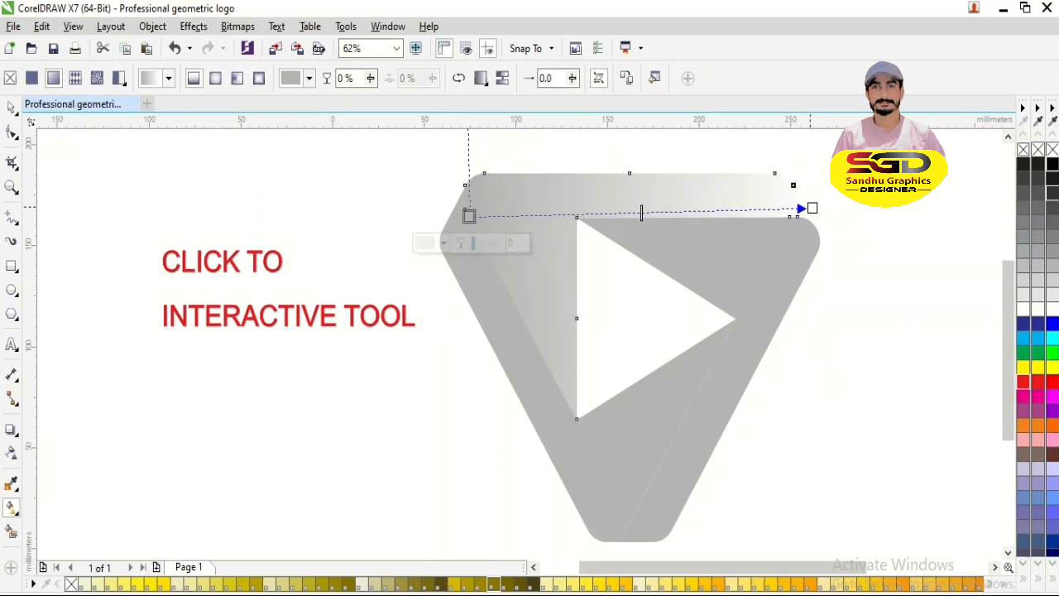
{"action": "left_click_drag", "start_coordinate": [811, 208], "coordinate": [801, 201]}
{"action": "left_click", "coordinate": [1023, 266]}
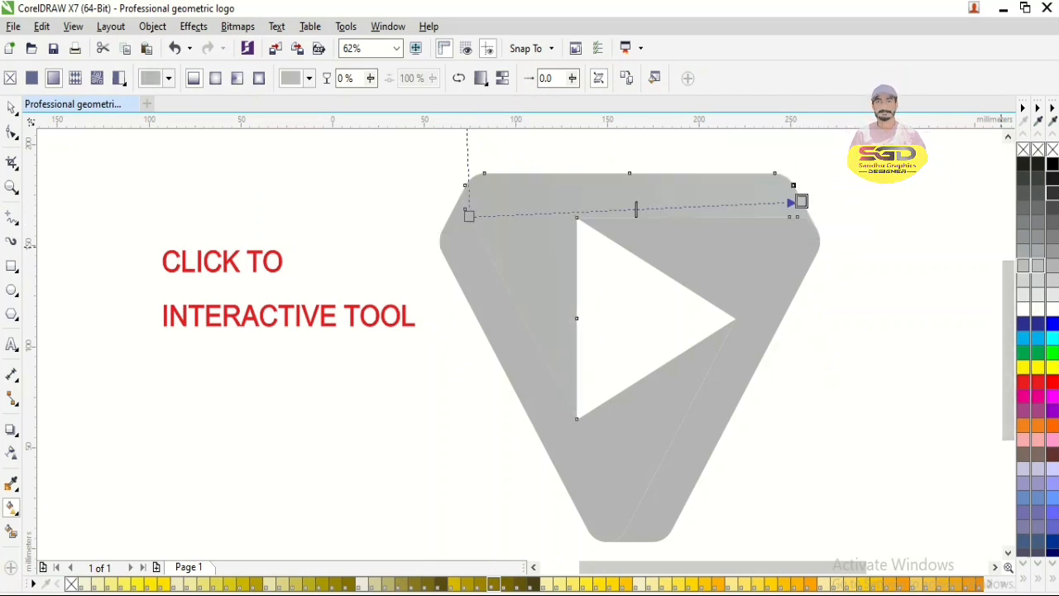
{"action": "left_click", "coordinate": [469, 216]}
{"action": "left_click", "coordinate": [1024, 237]}
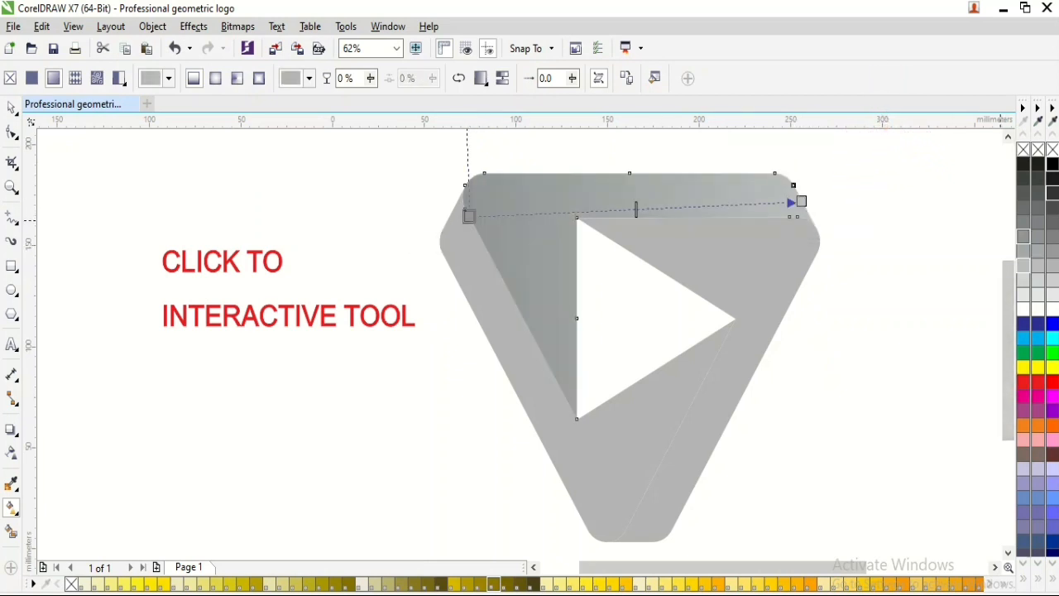
- Apply a linear gradient down the left band from its upper-left corner to the bottom tip, with mid grey at the lower end
{"action": "left_click", "coordinate": [479, 277]}
{"action": "left_click_drag", "start_coordinate": [452, 208], "coordinate": [596, 521]}
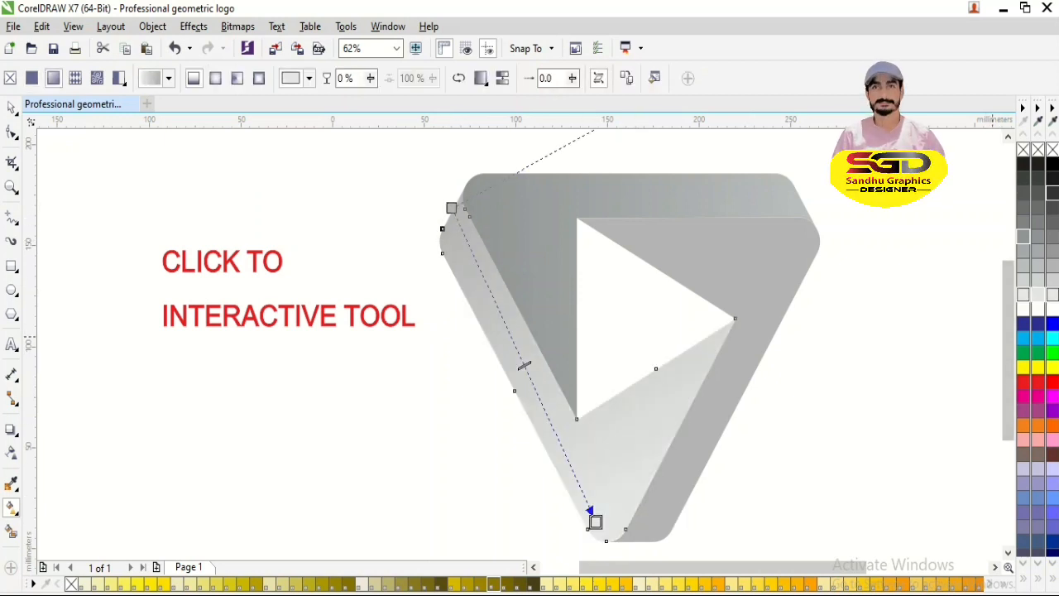
{"action": "left_click", "coordinate": [1037, 280]}
{"action": "left_click", "coordinate": [1023, 252]}
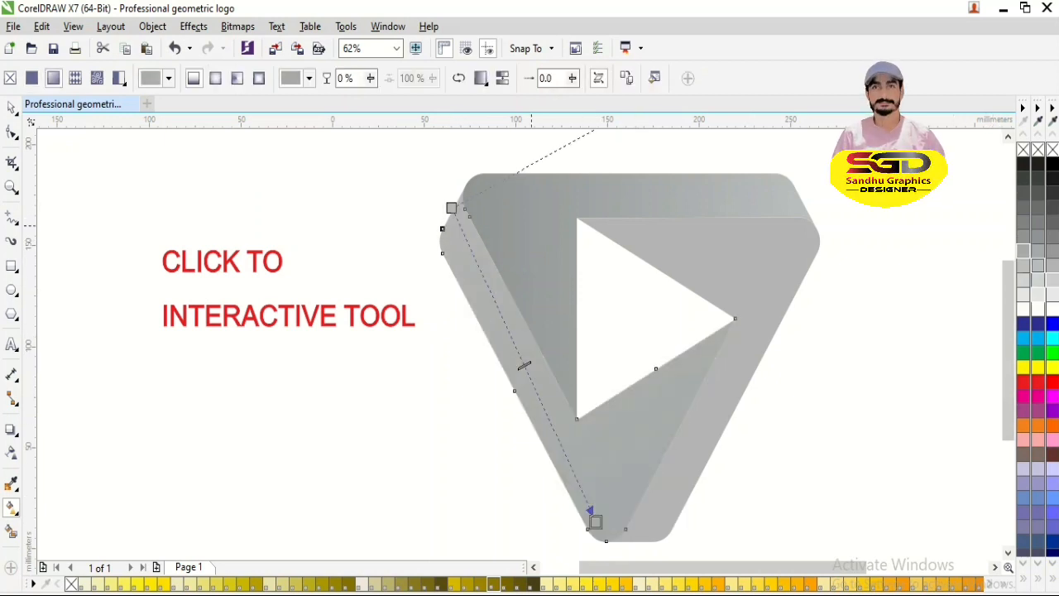
- Recolour the left band's gradient with cyan at the upper end and black at the lower end
{"action": "left_click", "coordinate": [452, 208]}
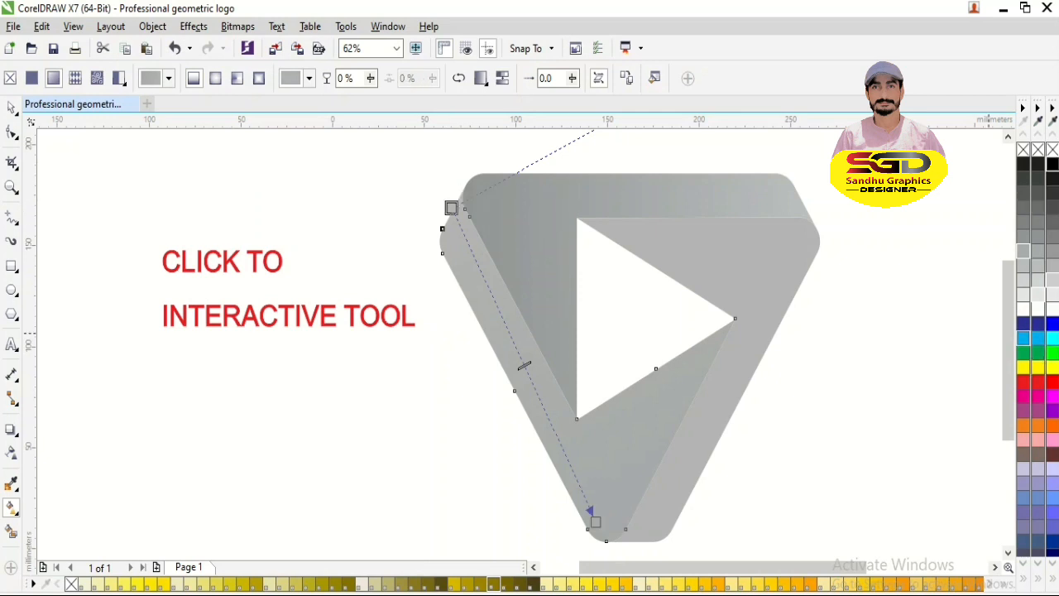
{"action": "left_click", "coordinate": [1052, 338]}
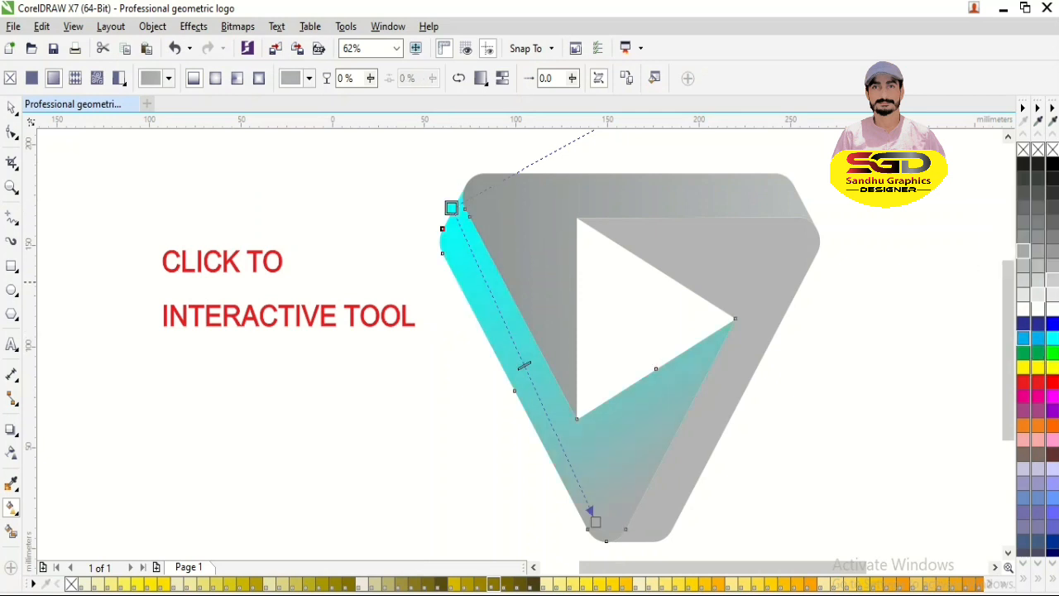
{"action": "left_click_drag", "start_coordinate": [596, 521], "coordinate": [784, 278]}
{"action": "left_click", "coordinate": [1052, 164]}
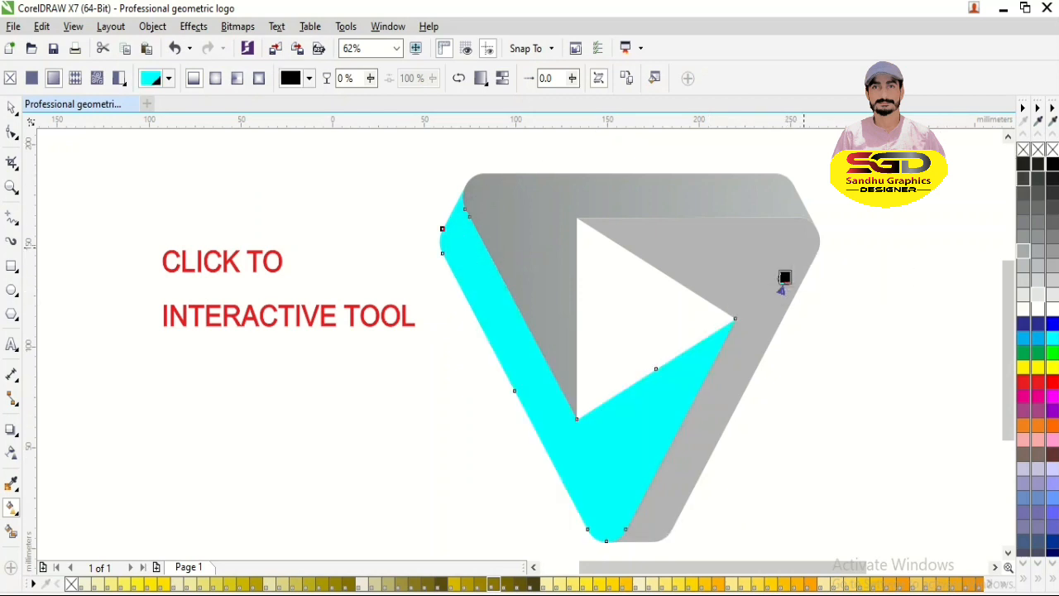
{"action": "mouse_move", "coordinate": [805, 224]}
{"action": "left_mouse_down"}
{"action": "mouse_move", "coordinate": [720, 425]}
{"action": "mouse_move", "coordinate": [644, 532]}
{"action": "mouse_move", "coordinate": [709, 368]}
{"action": "mouse_move", "coordinate": [805, 232]}
{"action": "left_mouse_up"}
{"action": "key", "text": "ctrl+z"}
- Give the right band a linear gradient from cyan at the bottom tip to near-black at its upper-right corner
{"action": "left_click", "coordinate": [667, 500]}
{"action": "left_click", "coordinate": [1038, 163]}
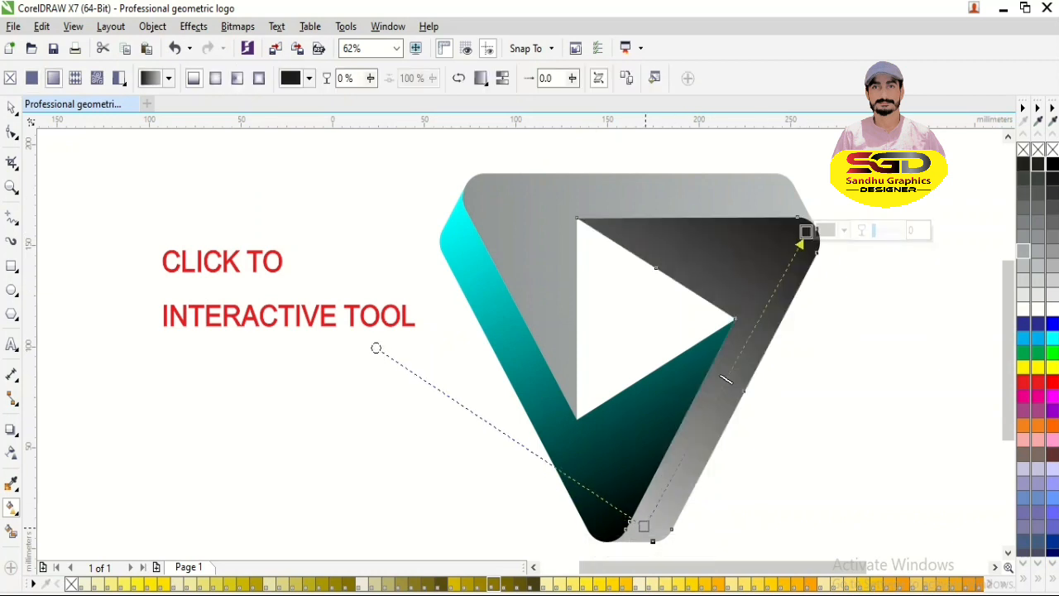
{"action": "left_click", "coordinate": [644, 526]}
{"action": "left_click", "coordinate": [1052, 337]}
- Recolour the upper band's gradient with cyan at the right end and black at the left end
{"action": "left_click", "coordinate": [791, 198]}
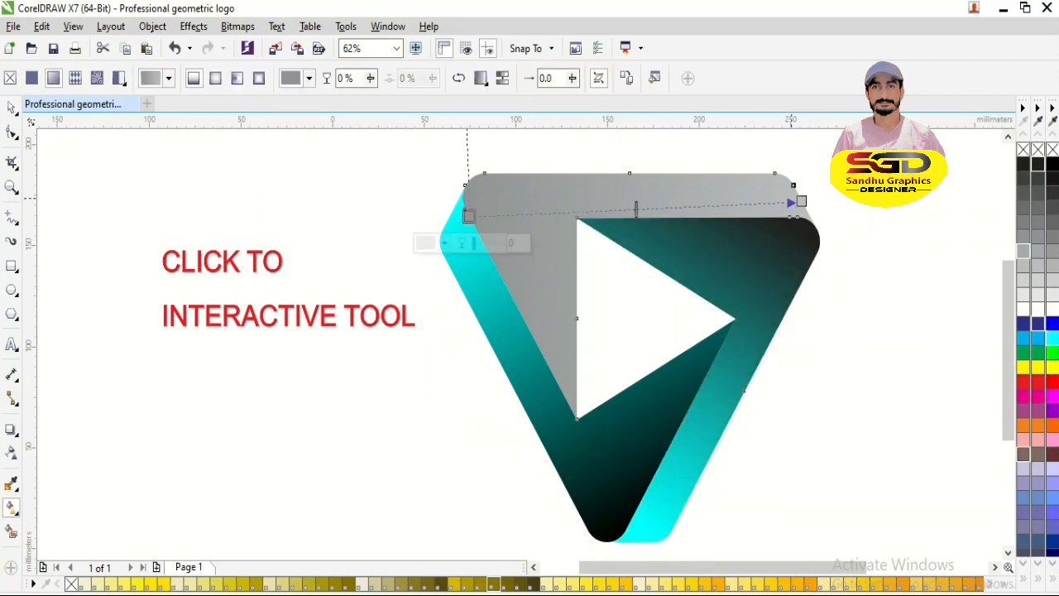
{"action": "left_click", "coordinate": [800, 201]}
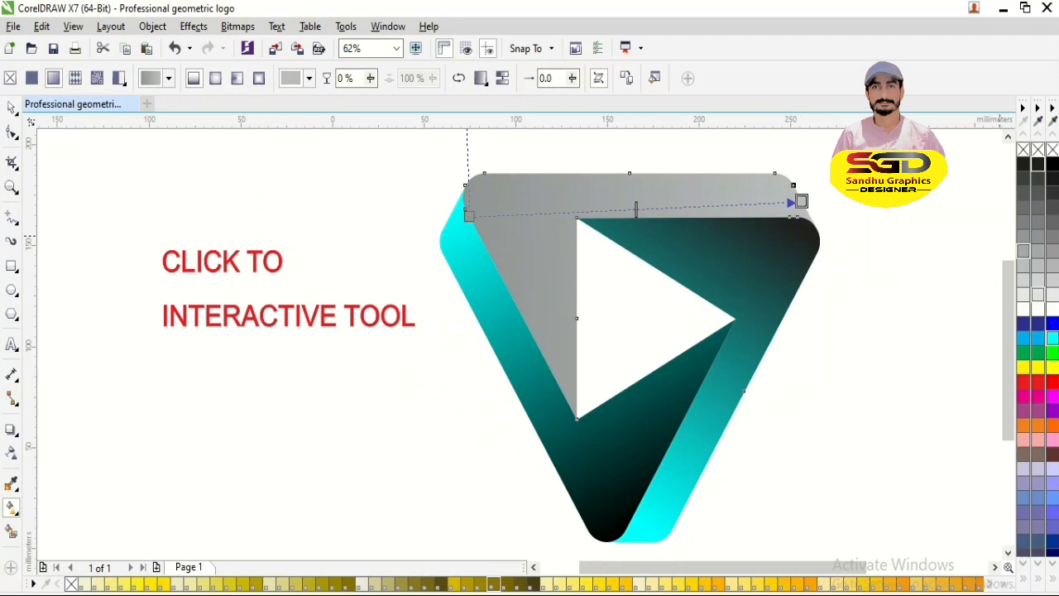
{"action": "left_click", "coordinate": [1052, 337]}
{"action": "left_click", "coordinate": [468, 216]}
{"action": "left_click", "coordinate": [1052, 164]}
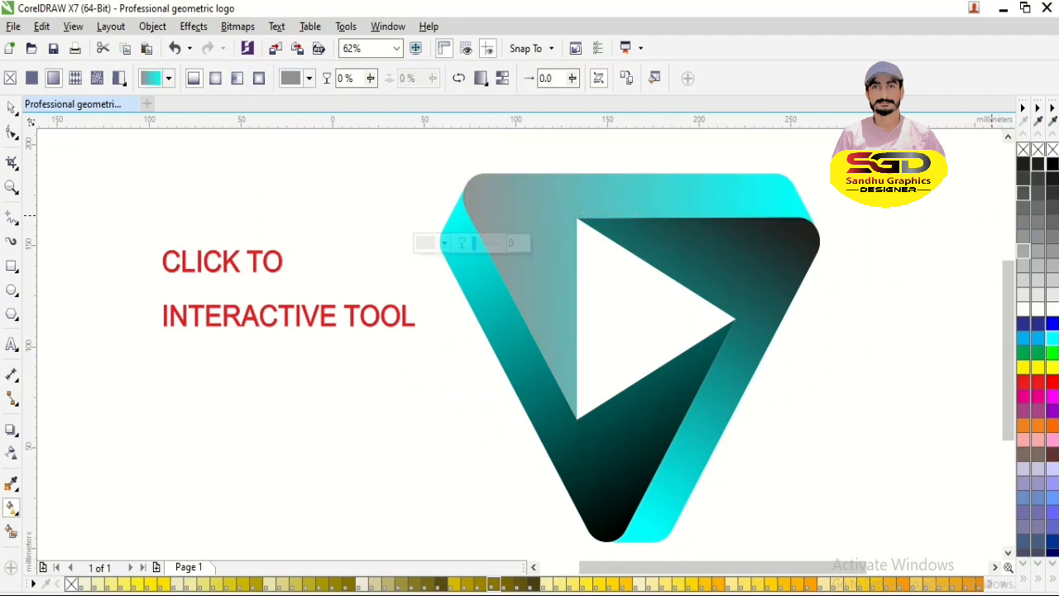
- Delete the red "CLICK TO INTERACTIVE TOOL" caption beside the logo
{"action": "key", "text": "space"}
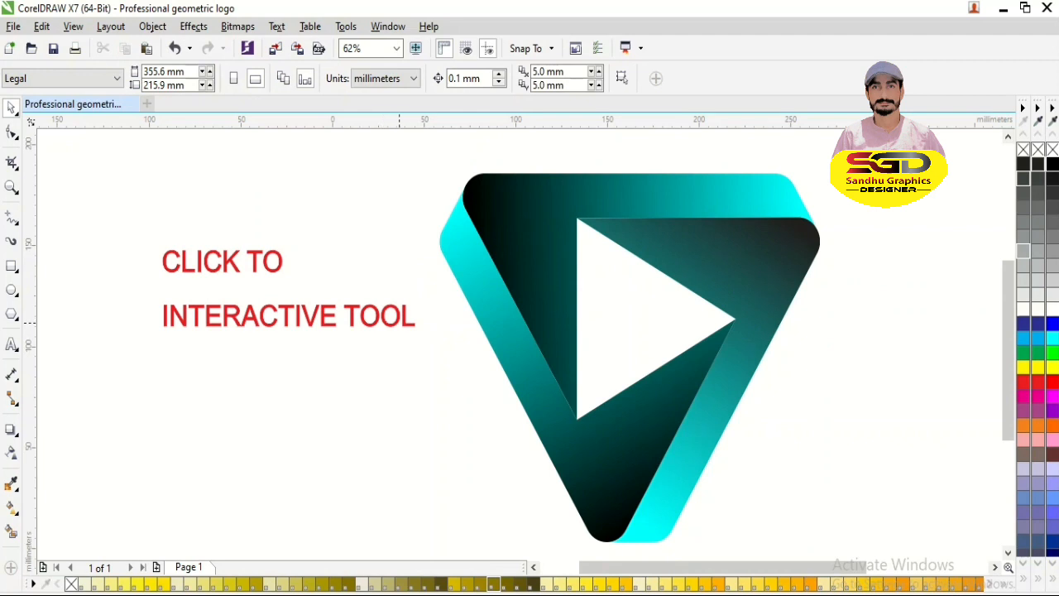
{"action": "left_click", "coordinate": [255, 259]}
{"action": "key", "text": "Delete"}
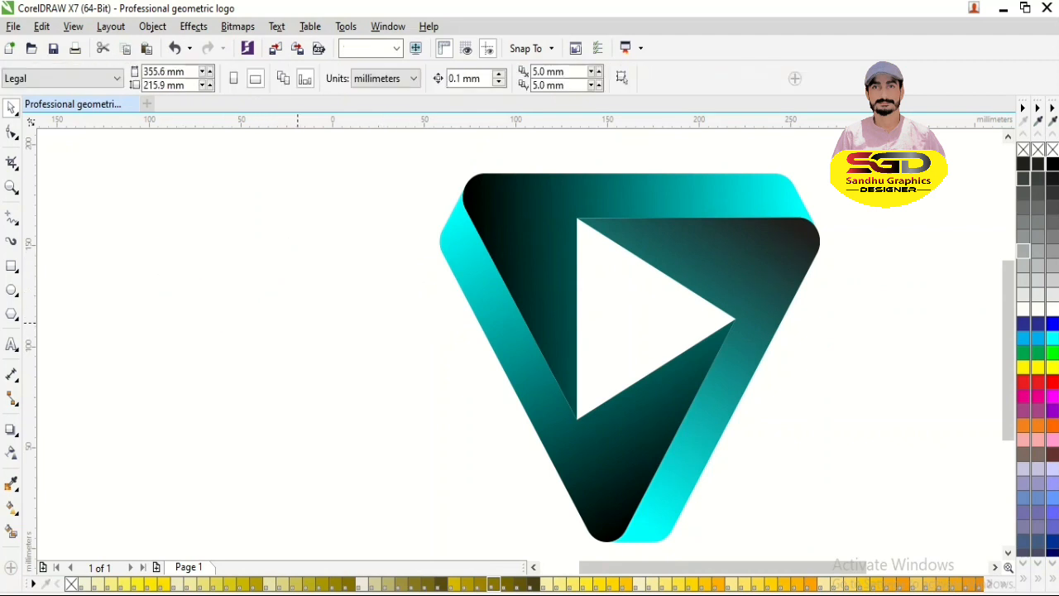
{"action": "key", "text": "F4"}
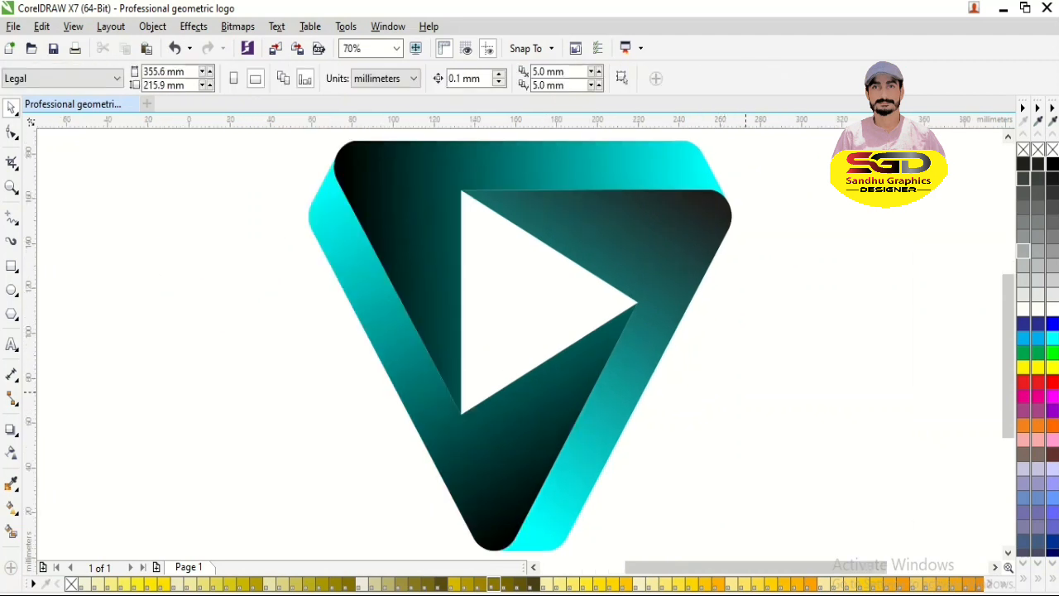
- Move the whole logo higher on the page to free space beneath it
{"action": "key", "text": "ctrl+a"}
{"action": "scroll", "coordinate": [739, 407], "scroll_direction": "down", "scroll_amount": 2}
{"action": "left_click_drag", "start_coordinate": [655, 406], "coordinate": [636, 316]}
- Try a vertically mirrored copy of the logo beneath the original as a reflection
{"action": "left_click_drag", "start_coordinate": [602, 168], "coordinate": [758, 426]}
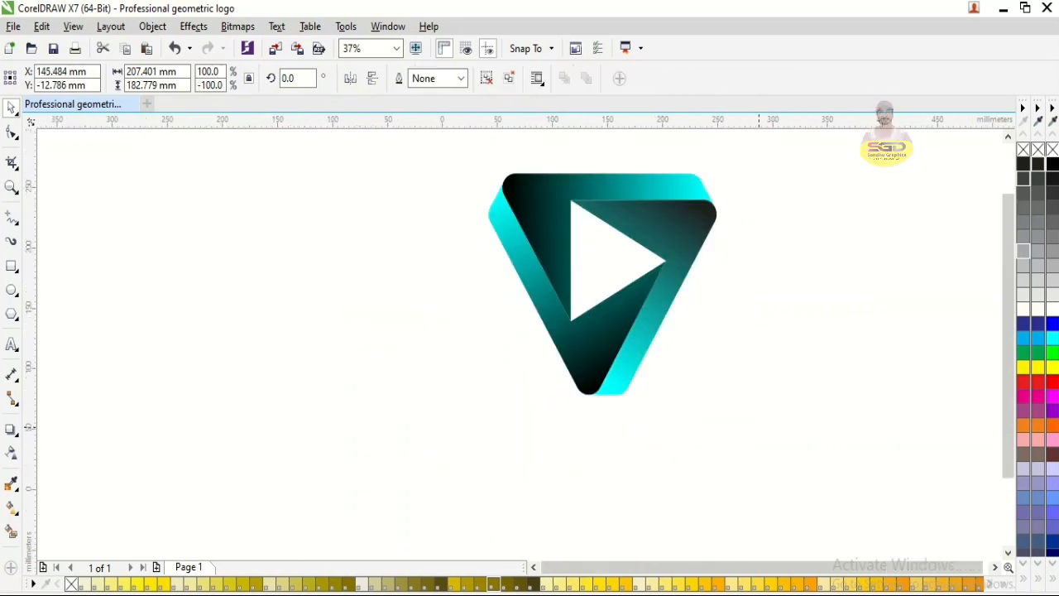
{"action": "left_click", "coordinate": [759, 427]}
{"action": "left_click", "coordinate": [608, 446]}
{"action": "key", "text": "Delete"}
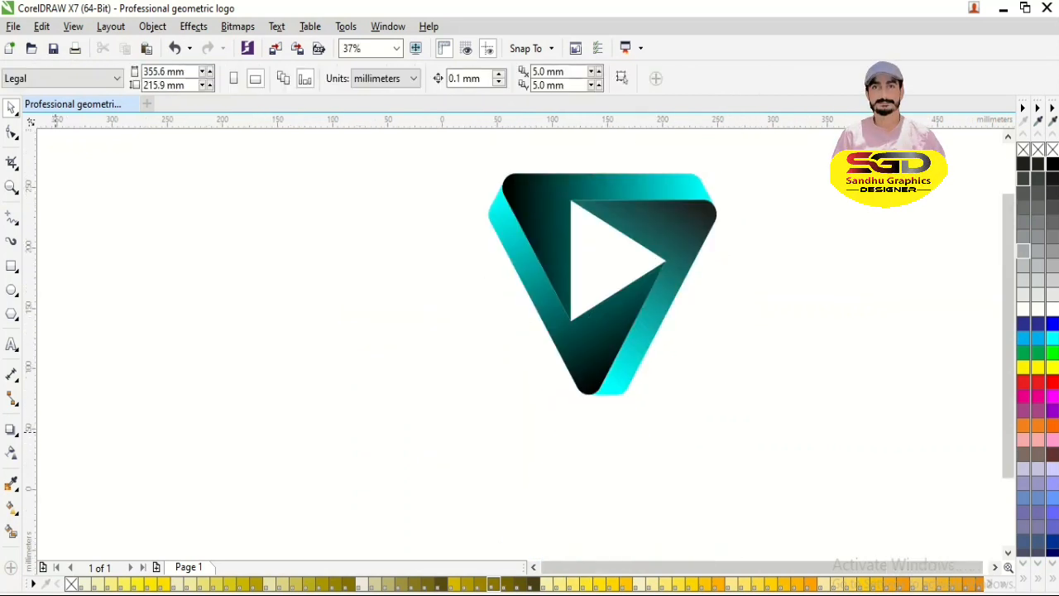
- Draw a flat ellipse about 155 mm wide and 10 mm high beneath the logo and fill it with black
{"action": "scroll", "coordinate": [813, 200], "scroll_direction": "up", "scroll_amount": 2}
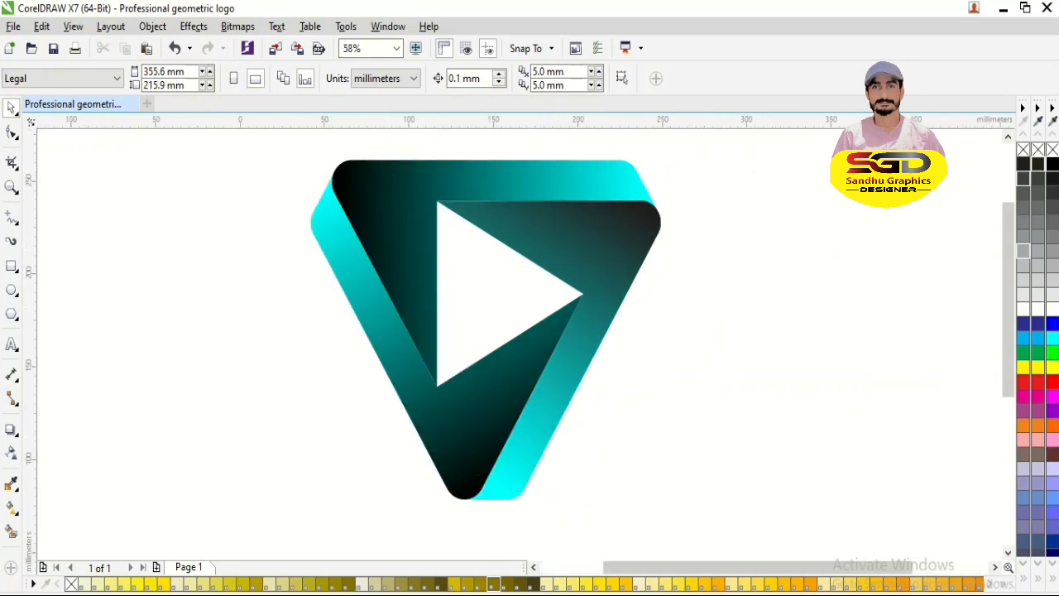
{"action": "key", "text": "F7"}
{"action": "left_click_drag", "start_coordinate": [367, 515], "coordinate": [639, 545]}
{"action": "left_click", "coordinate": [1052, 164]}
- Centre the black ellipse horizontally with the logo and move it slightly closer to the bottom tip
{"action": "key", "text": "ctrl+a"}
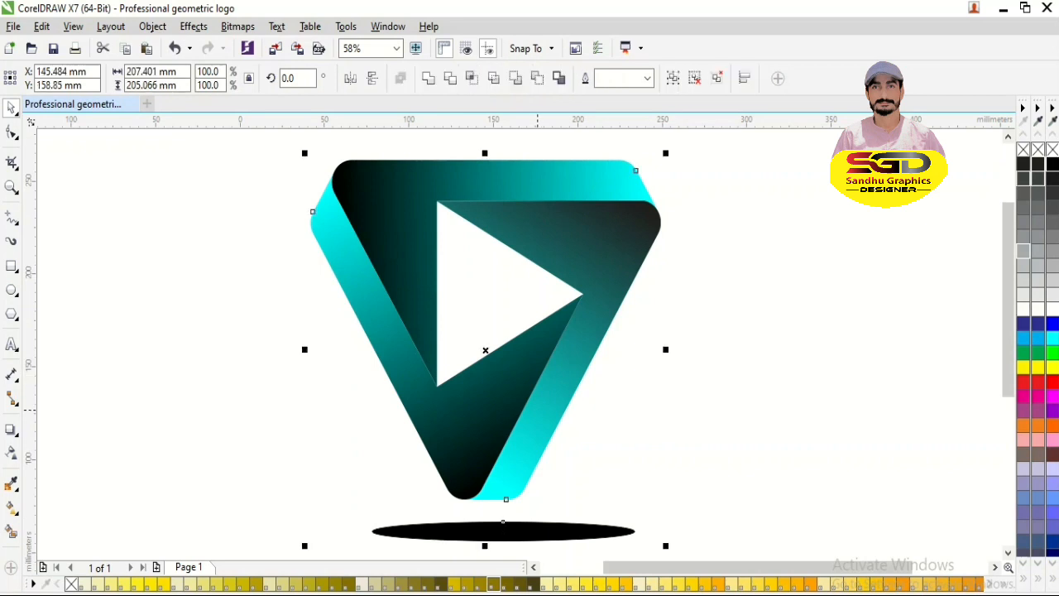
{"action": "key", "text": "c"}
{"action": "key", "text": "Escape"}
{"action": "left_click_drag", "start_coordinate": [587, 532], "coordinate": [586, 522]}
- Convert the black ellipse to a bitmap and blur it into a soft shadow under the logo
{"action": "left_click", "coordinate": [237, 25]}
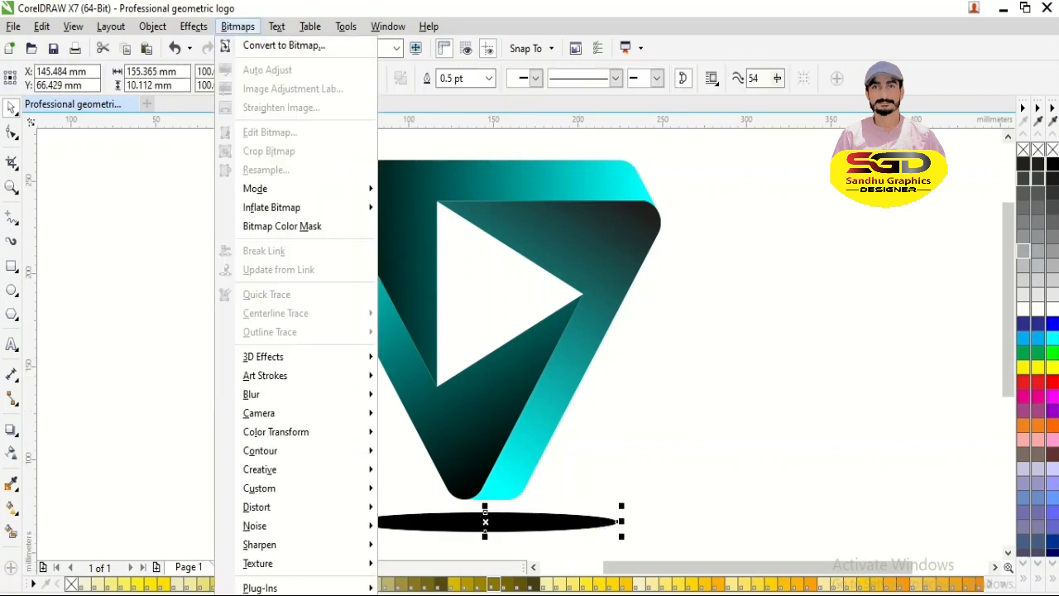
{"action": "left_click", "coordinate": [283, 42]}
{"action": "key", "text": "Return"}
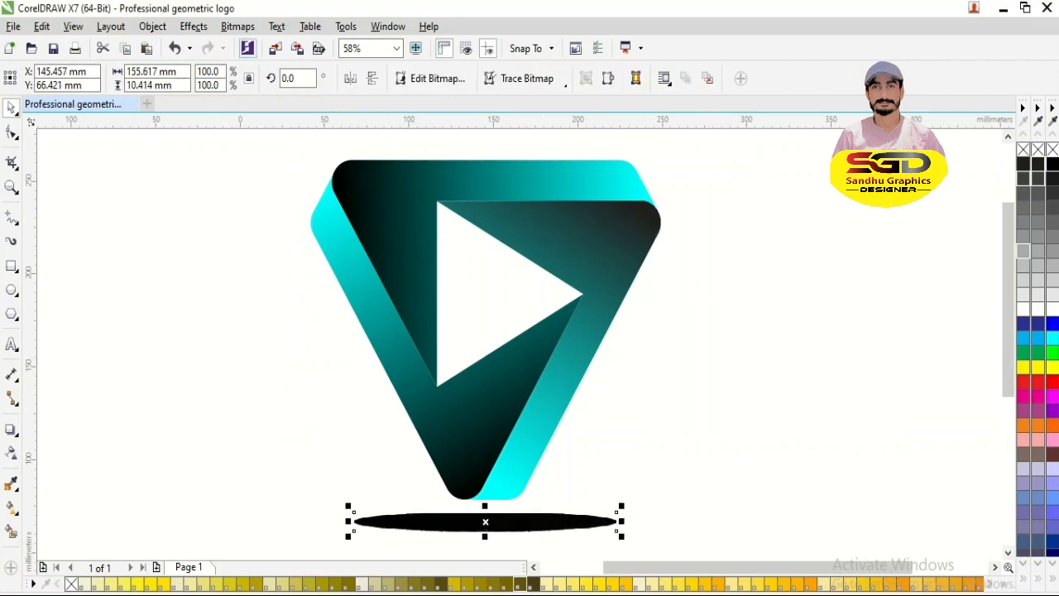
{"action": "left_click", "coordinate": [237, 26]}
{"action": "mouse_move", "coordinate": [251, 393]}
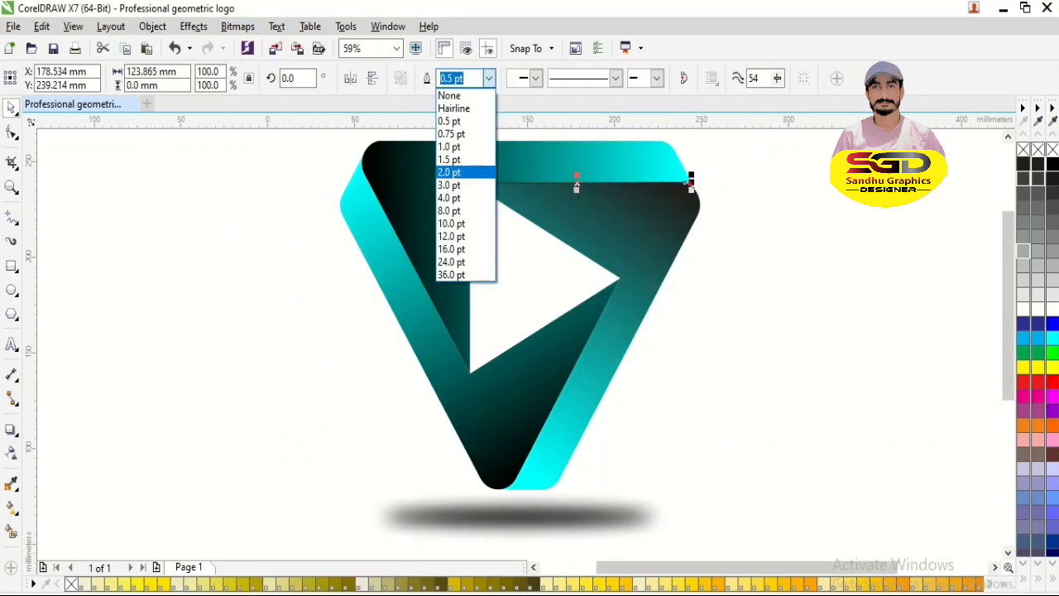
- Give the horizontal line between the upper and right bands a 4.0 pt width and a white outline colour
{"action": "left_click", "coordinate": [449, 197]}
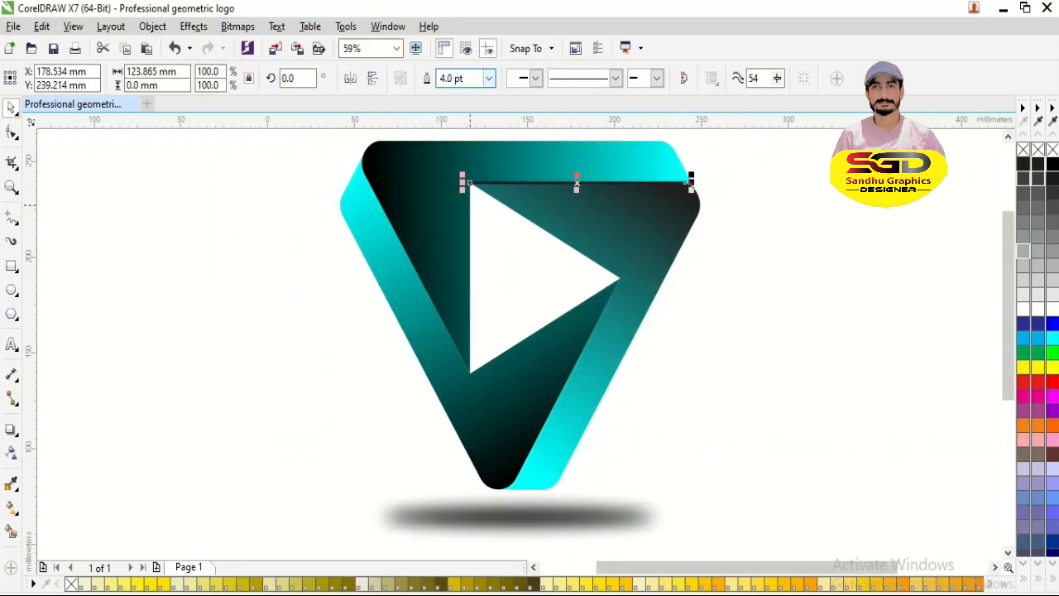
{"action": "right_click", "coordinate": [1023, 309]}
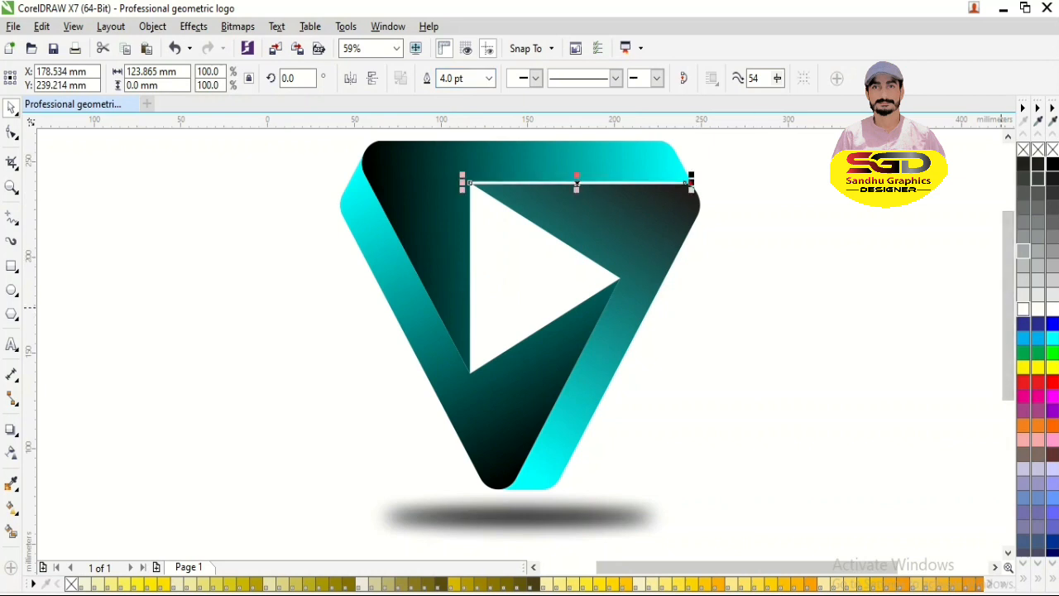
{"action": "left_click", "coordinate": [11, 132]}
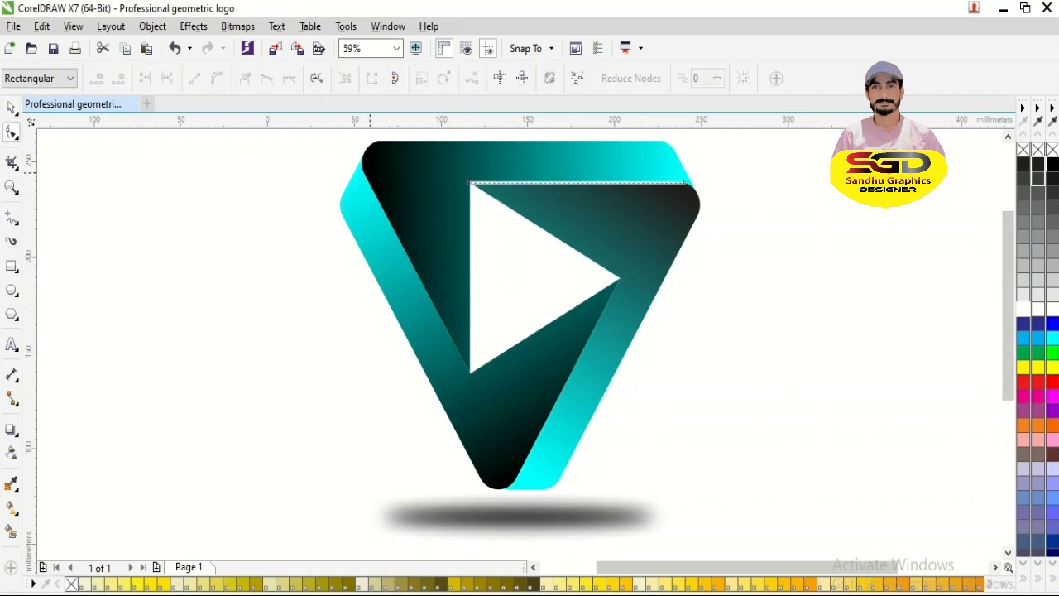
{"action": "left_click", "coordinate": [10, 108]}
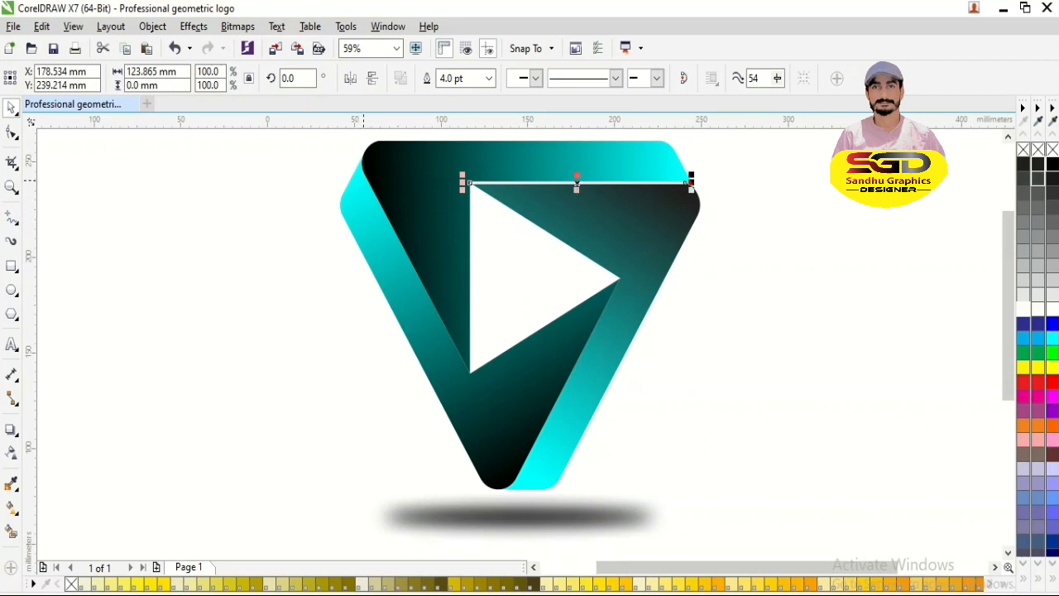
- Draw a white 4.0 pt line from the upper-left corner to the white triangle's lower corner, along the left band's edge
{"action": "left_click", "coordinate": [11, 216]}
{"action": "left_click_drag", "start_coordinate": [360, 163], "coordinate": [471, 373]}
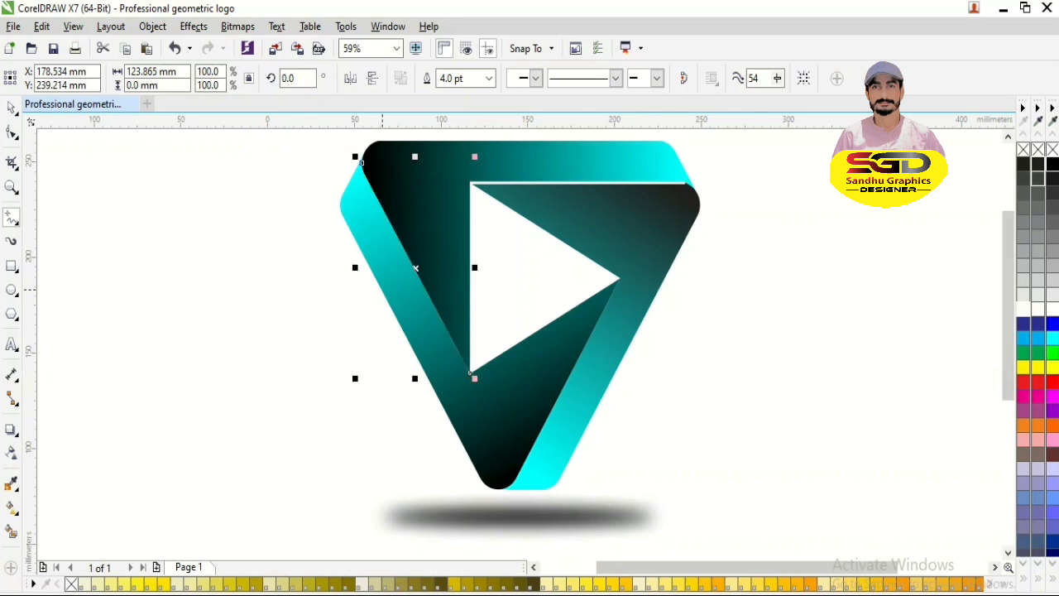
{"action": "right_click", "coordinate": [1023, 310]}
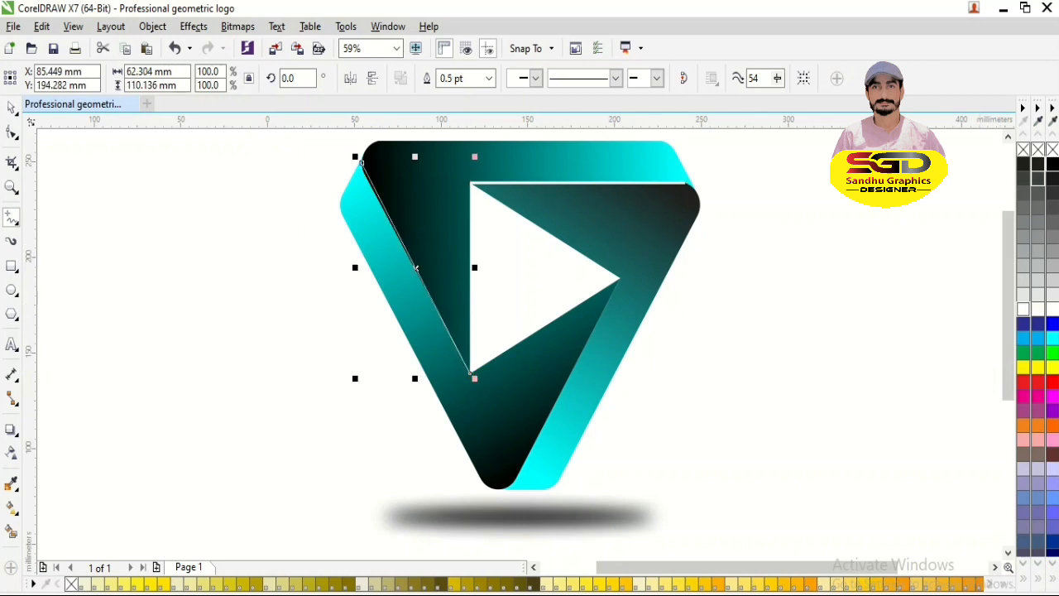
{"action": "left_click", "coordinate": [454, 78]}
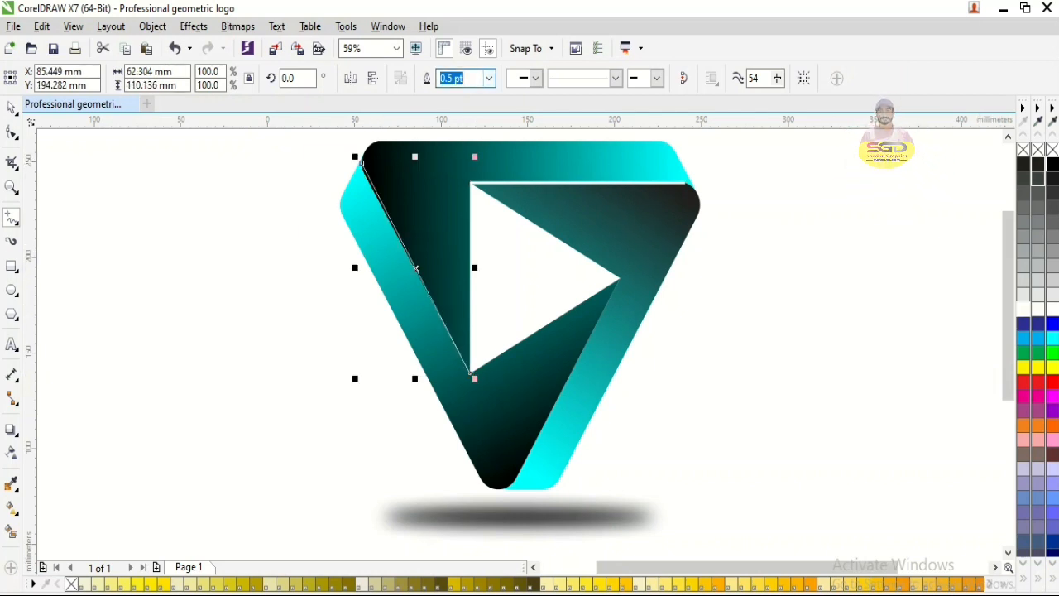
{"action": "left_click", "coordinate": [489, 78]}
{"action": "left_click", "coordinate": [463, 203]}
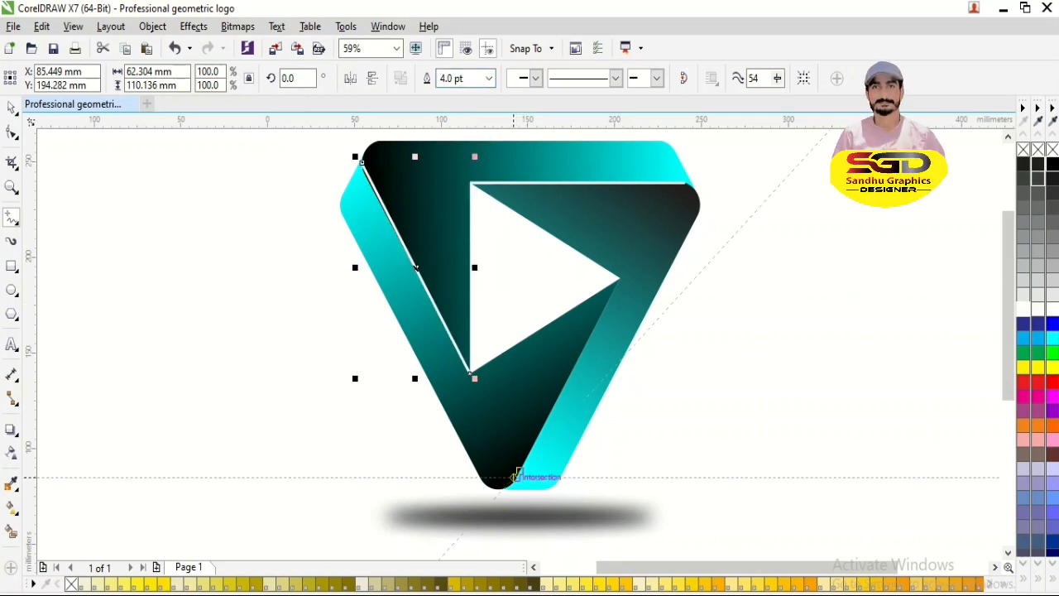
- Draw a white 4.0 pt line from the white triangle's right corner to the bottom tip, along the right band's inner edge
{"action": "left_click_drag", "start_coordinate": [515, 477], "coordinate": [529, 459]}
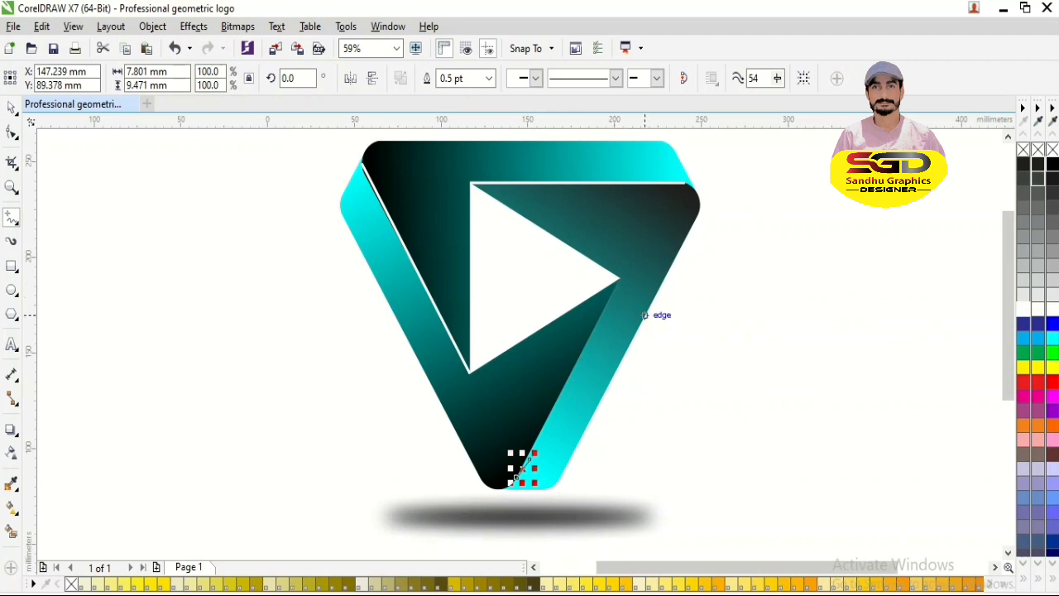
{"action": "left_click", "coordinate": [619, 278]}
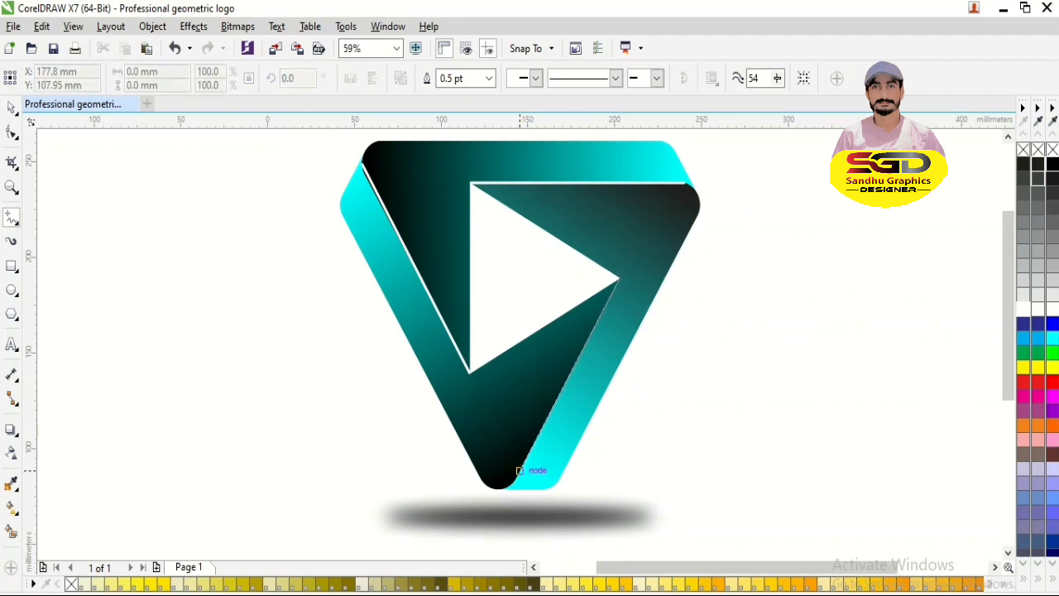
{"action": "left_click", "coordinate": [517, 474]}
{"action": "key", "text": "space"}
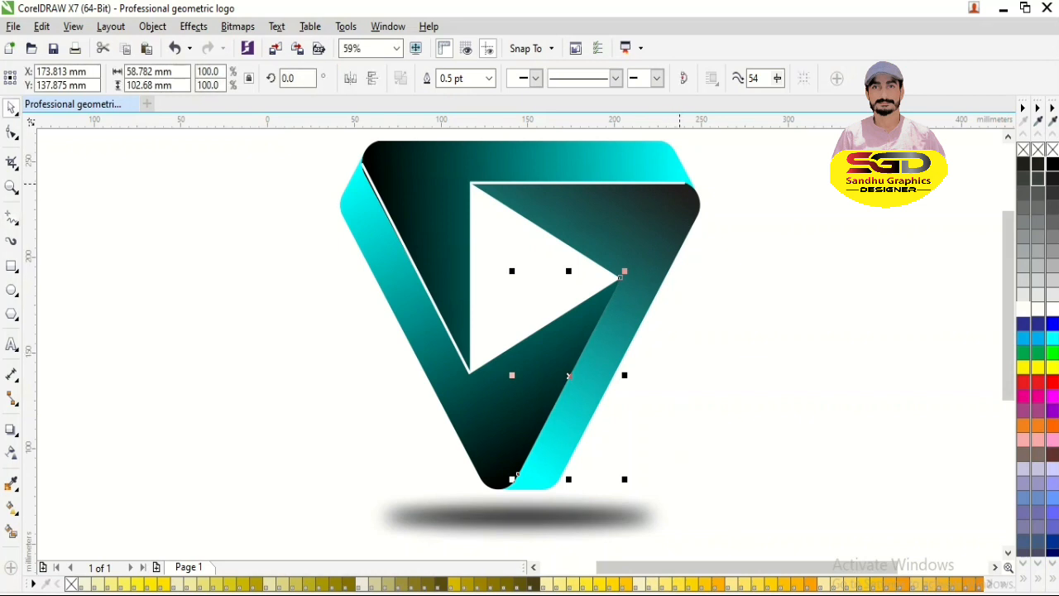
{"action": "left_click", "coordinate": [489, 78]}
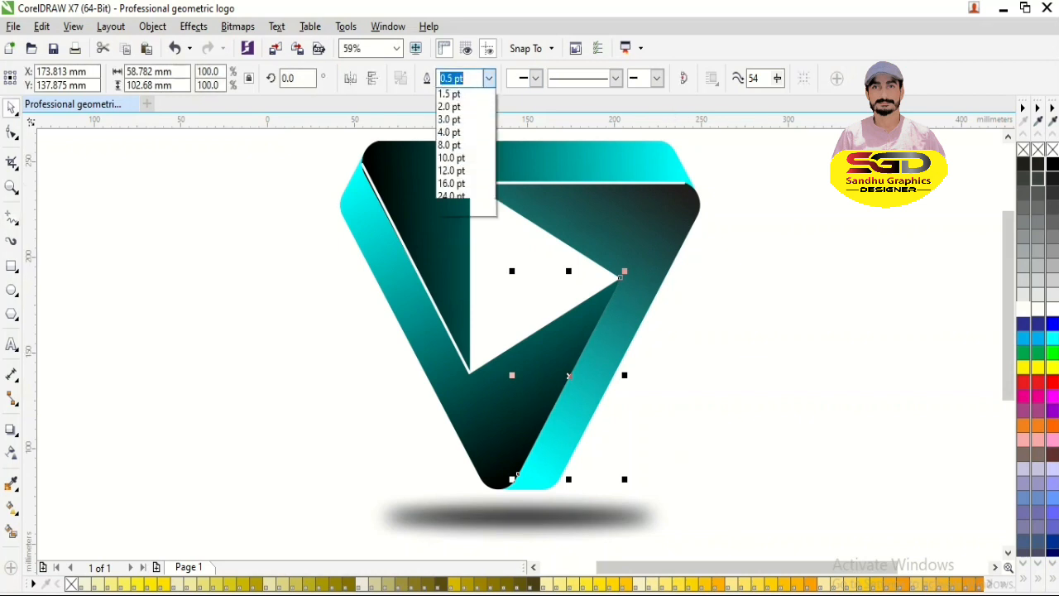
{"action": "left_click", "coordinate": [463, 196]}
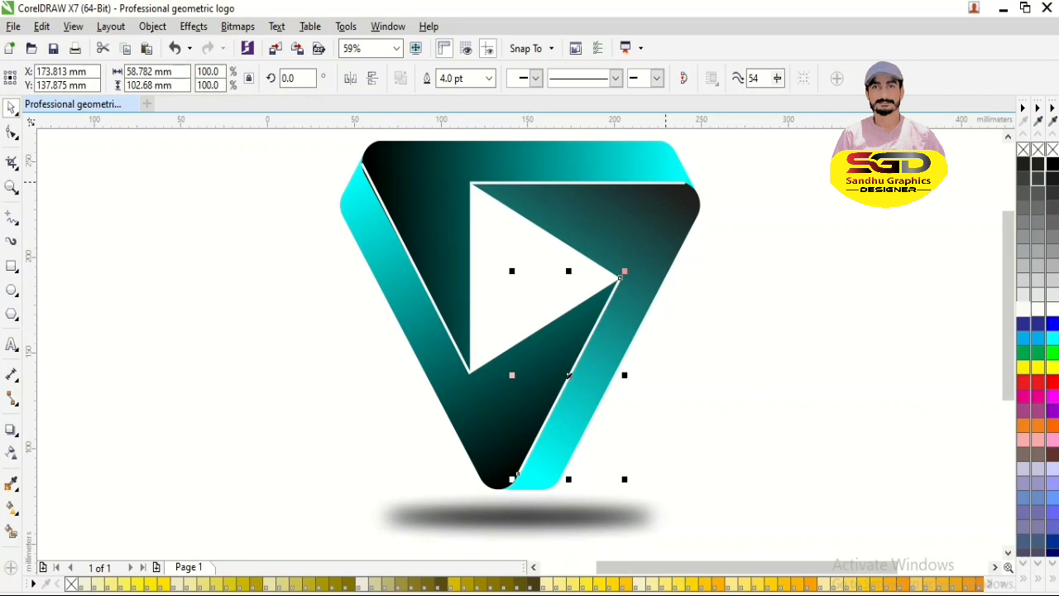
- Group the three white edge lines and set their outline width to 5.0 pt
{"action": "left_click", "coordinate": [666, 182], "text": "shift"}
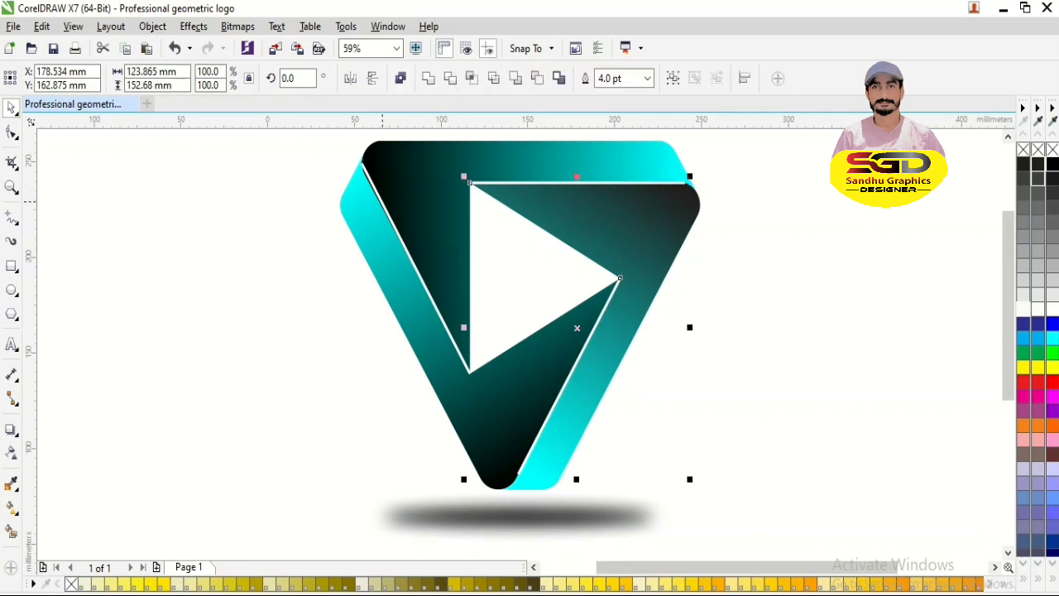
{"action": "left_click", "coordinate": [382, 201], "text": "shift"}
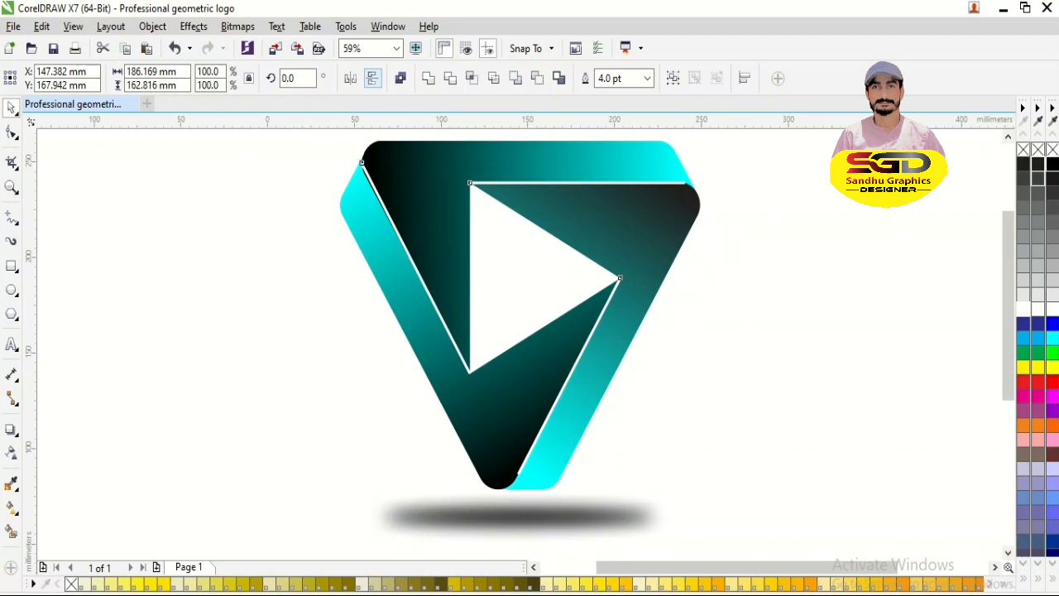
{"action": "key", "text": "ctrl+g"}
{"action": "left_click_drag", "start_coordinate": [523, 318], "coordinate": [550, 324]}
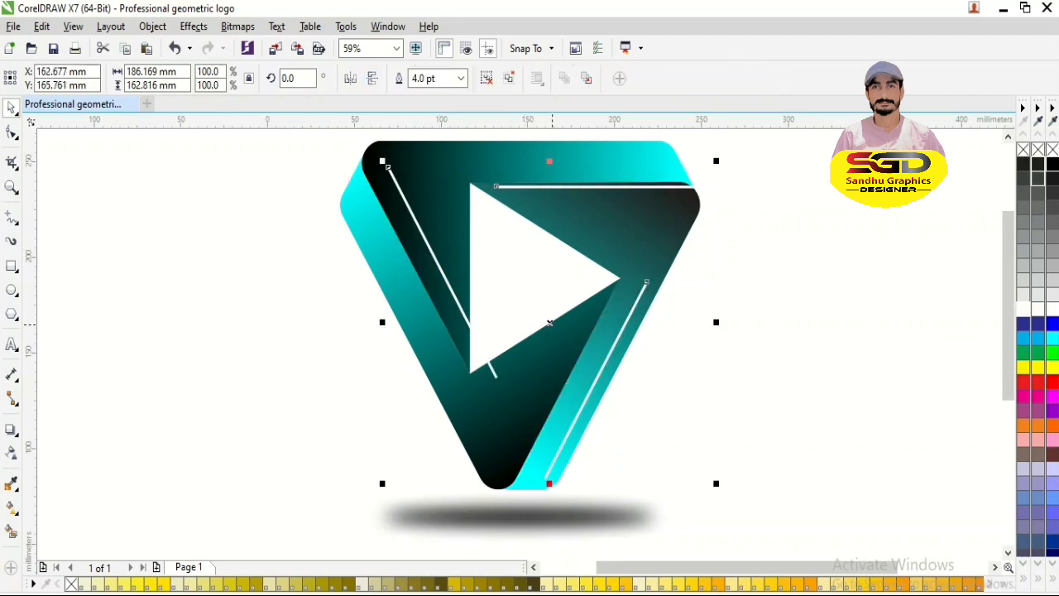
{"action": "key", "text": "ctrl+z"}
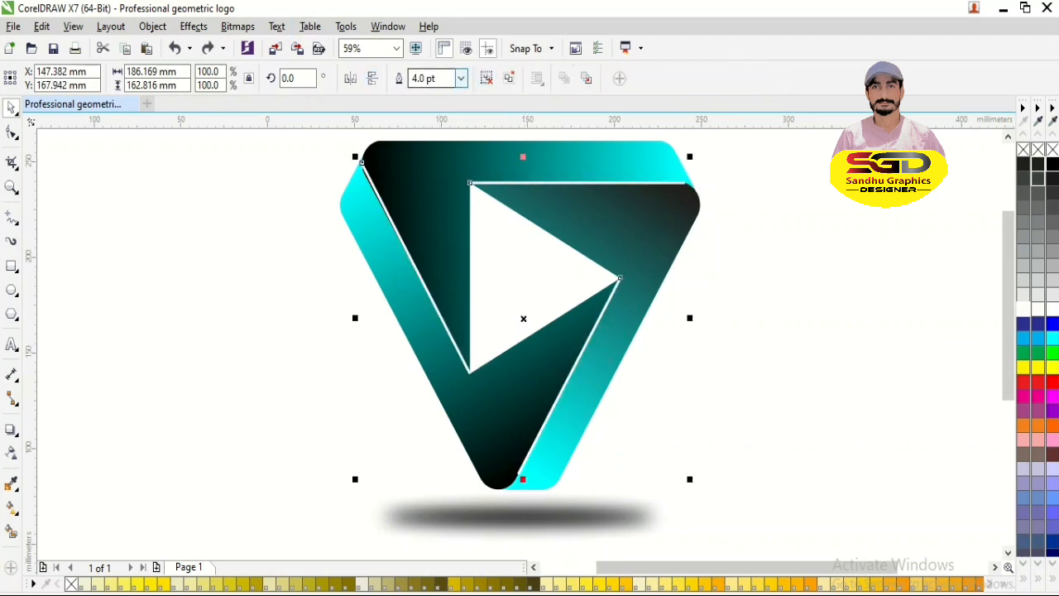
{"action": "left_click", "coordinate": [460, 77]}
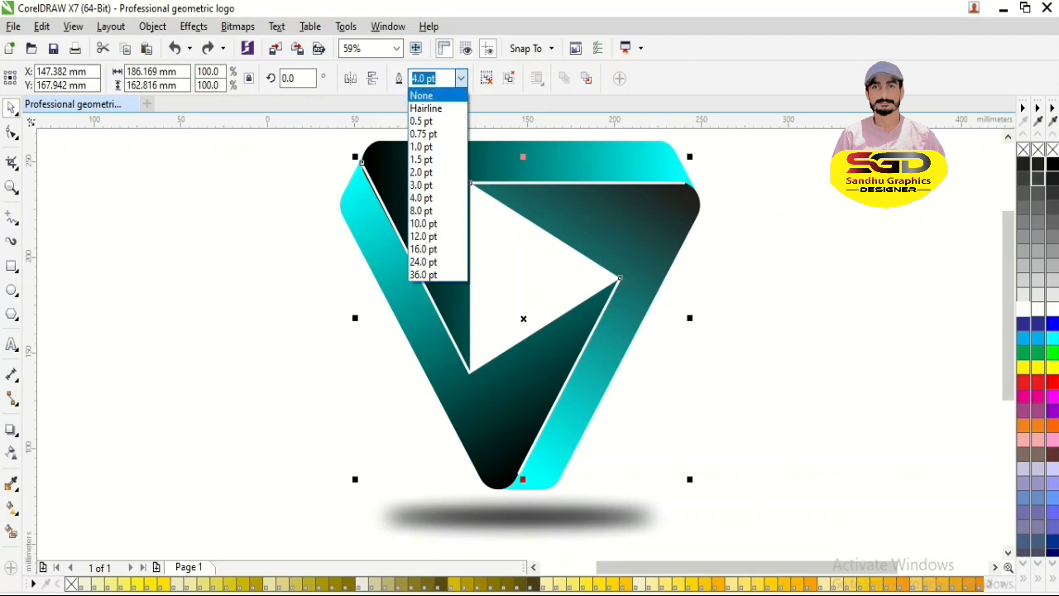
{"action": "type", "text": "5"}
{"action": "key", "text": "Return"}
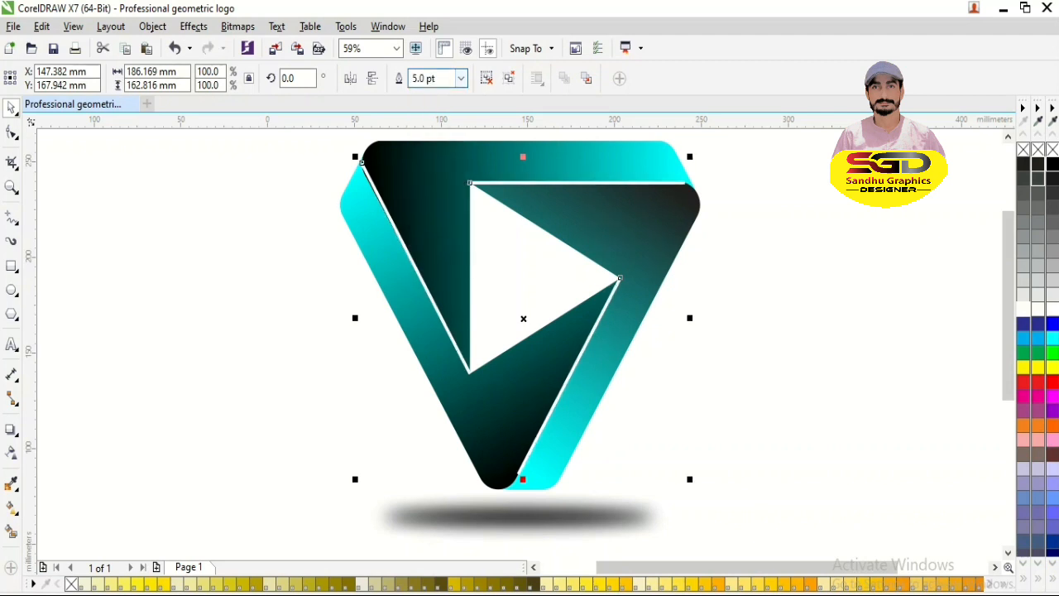
- Convert the group of white edge lines to a bitmap
{"action": "left_click", "coordinate": [238, 25]}
{"action": "left_click", "coordinate": [281, 46]}
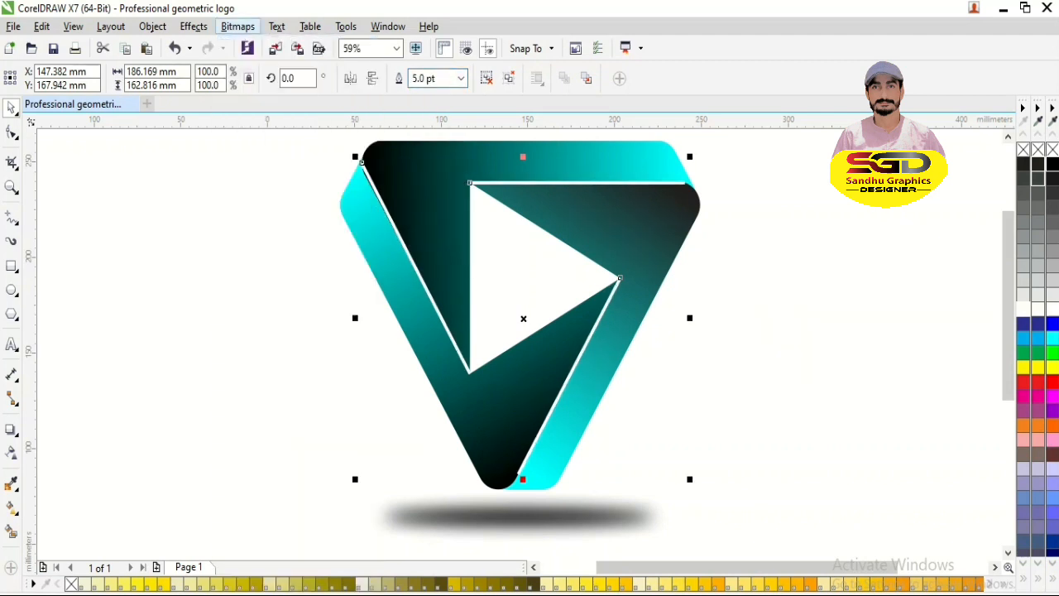
{"action": "key", "text": "Return"}
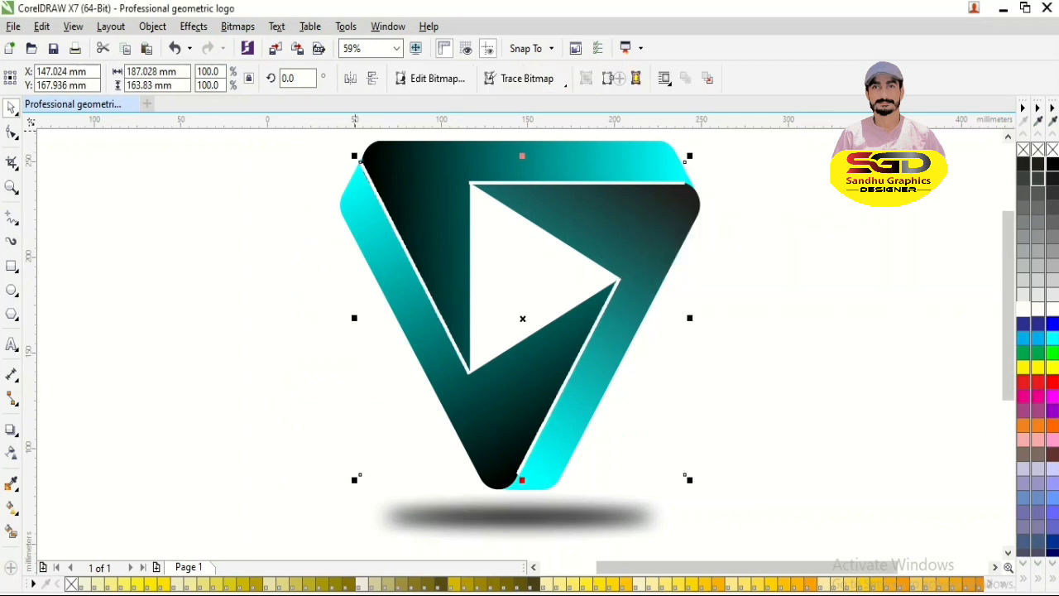
- Apply a Gaussian Blur with a 12-pixel radius to the white edge lines
{"action": "left_click", "coordinate": [237, 25]}
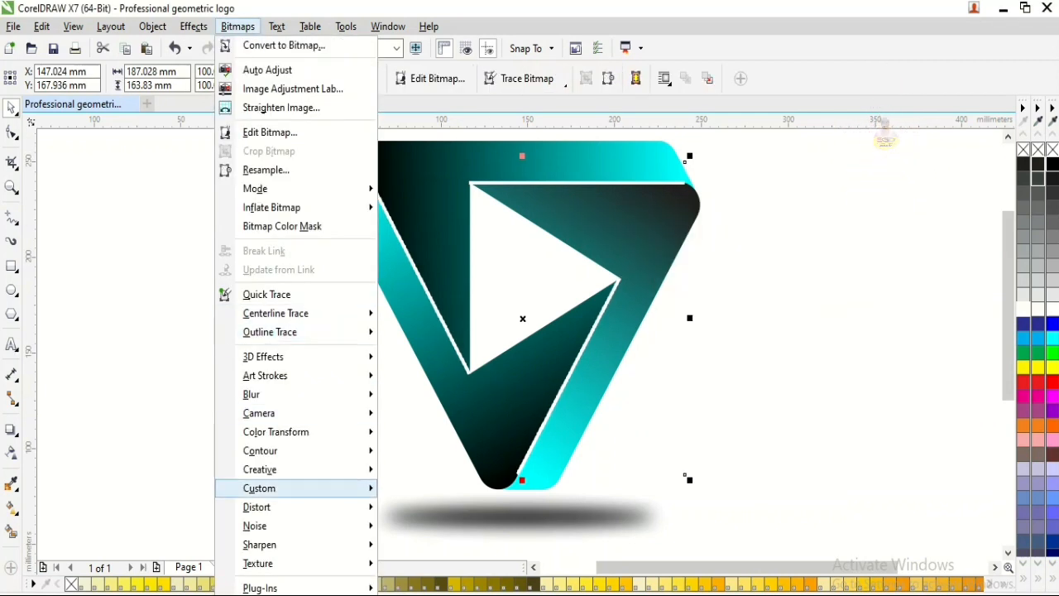
{"action": "mouse_move", "coordinate": [290, 394]}
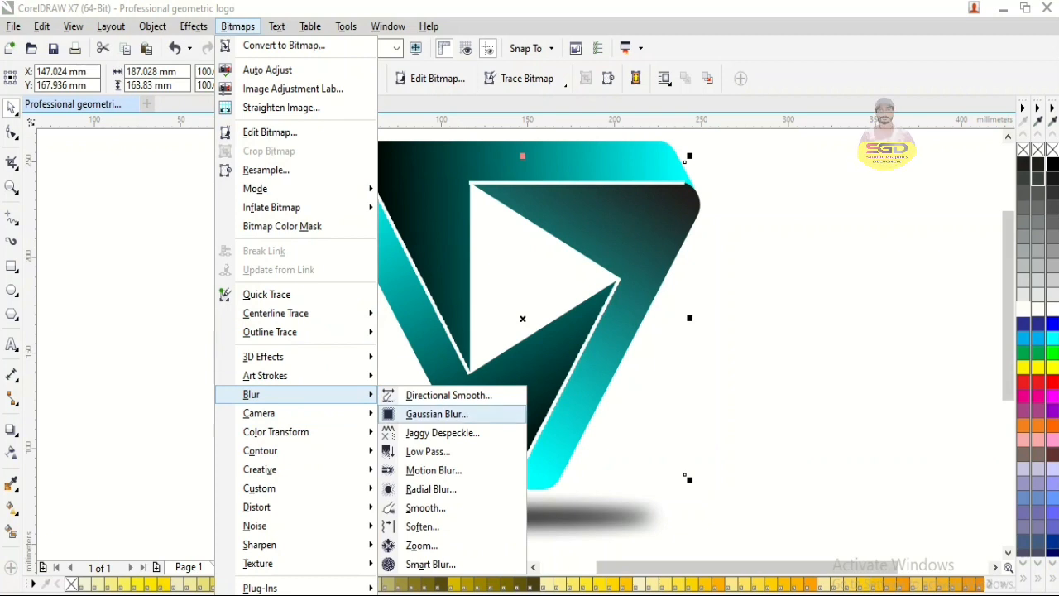
{"action": "left_click", "coordinate": [432, 411]}
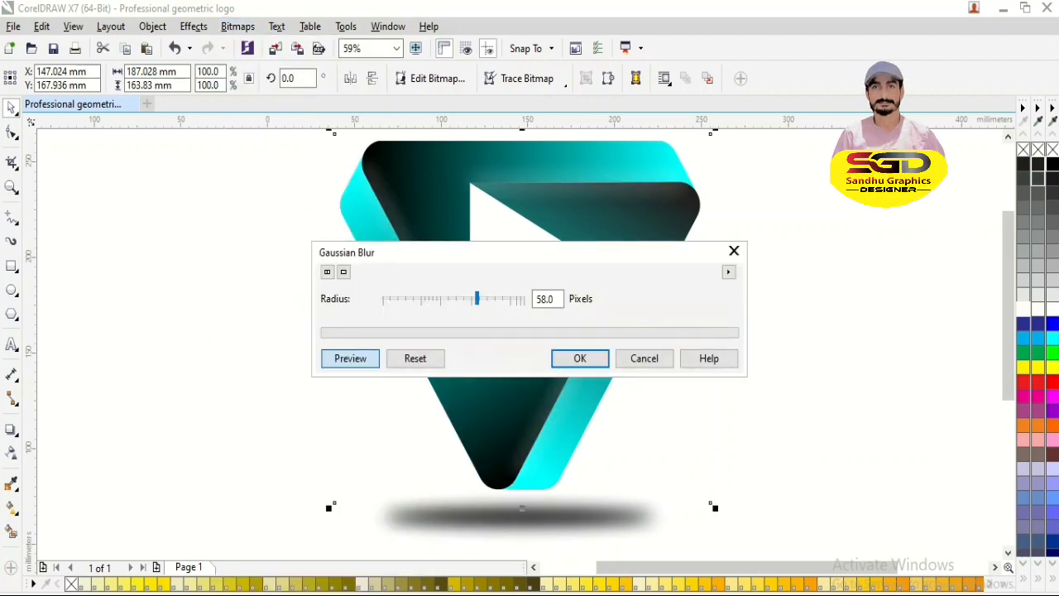
{"action": "left_click_drag", "start_coordinate": [372, 252], "coordinate": [68, 310]}
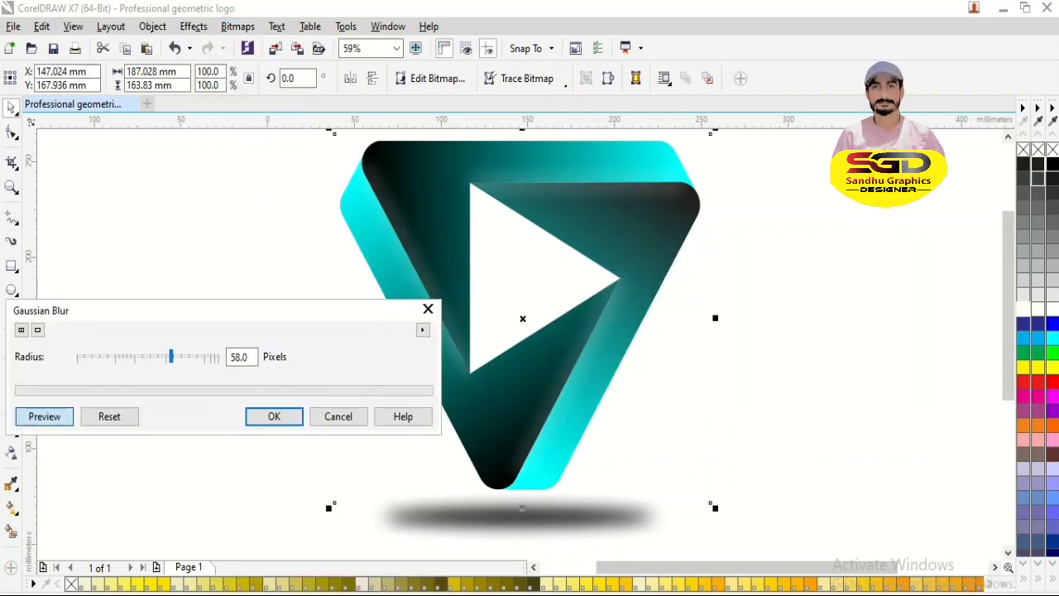
{"action": "left_click_drag", "start_coordinate": [171, 357], "coordinate": [158, 357]}
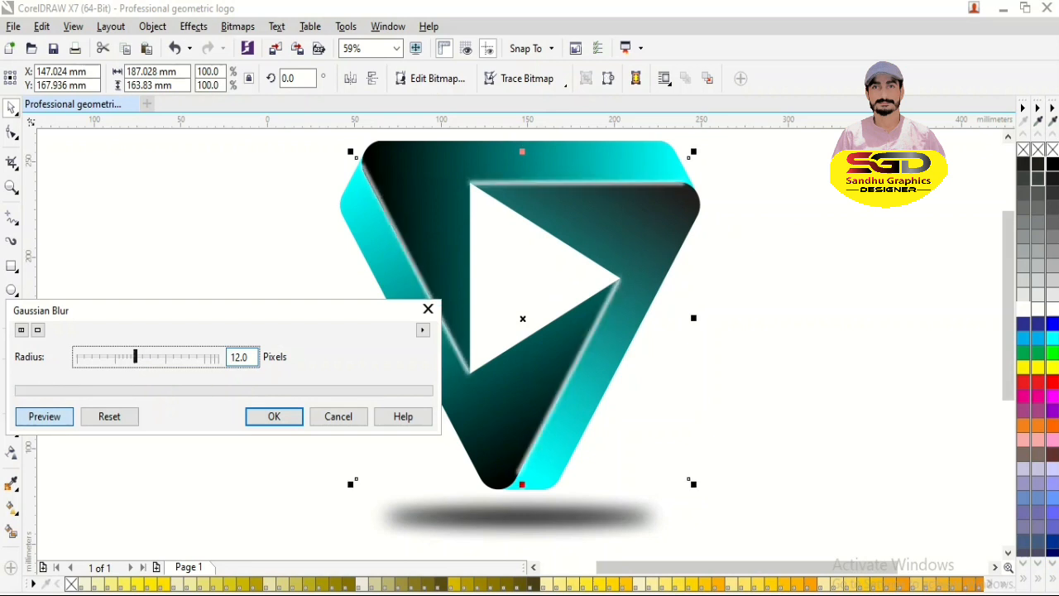
{"action": "left_click", "coordinate": [274, 416]}
{"action": "left_click", "coordinate": [224, 434]}
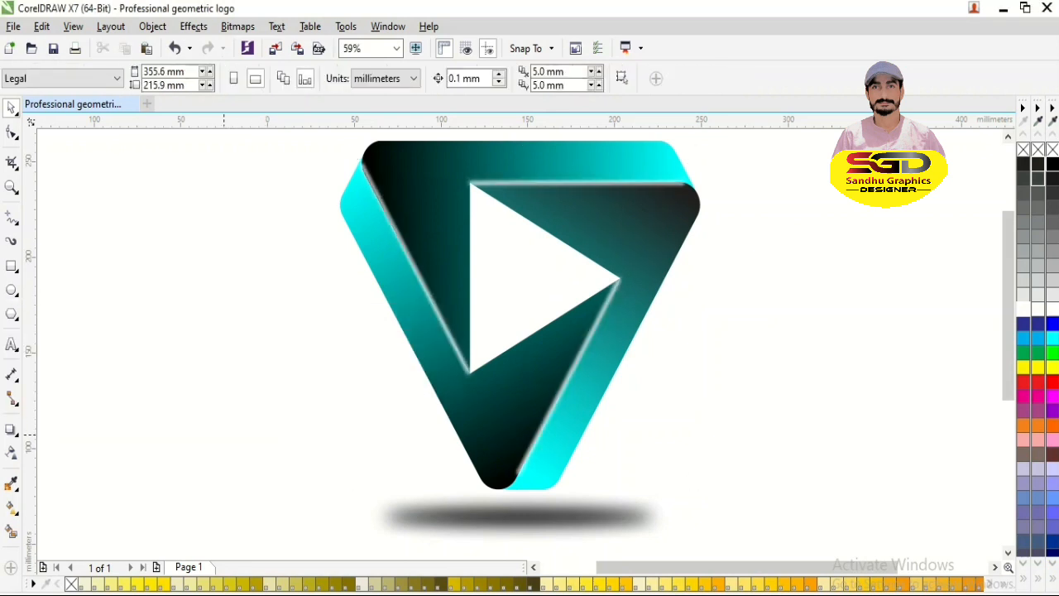
- Group the logo, its highlights and the shadow, and check the artwork in a full-screen preview
{"action": "key", "text": "ctrl+a"}
{"action": "key", "text": "ctrl+g"}
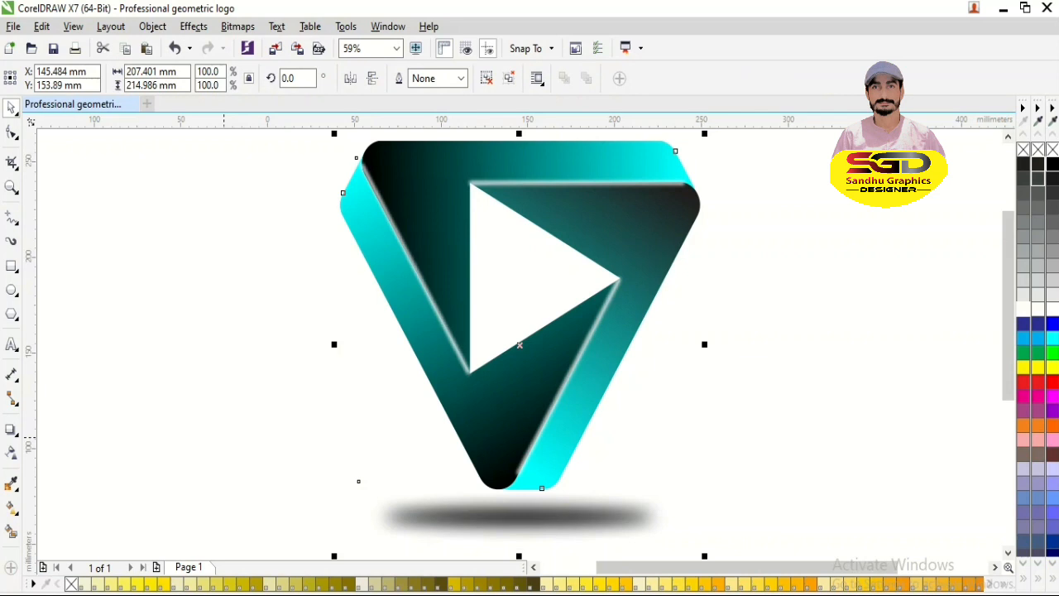
{"action": "key", "text": "F9"}
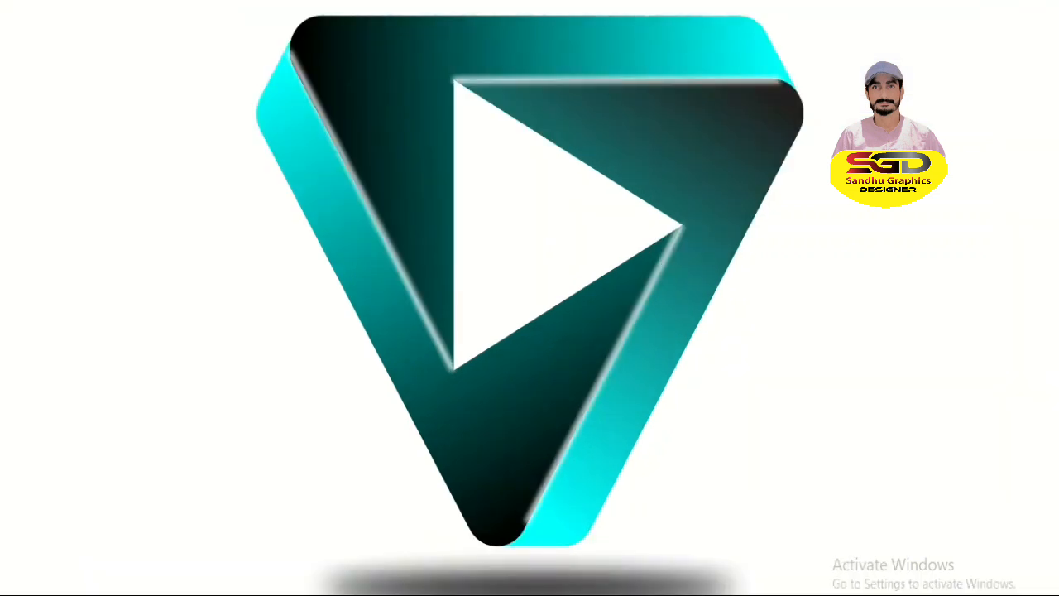
{"action": "key", "text": "Escape"}
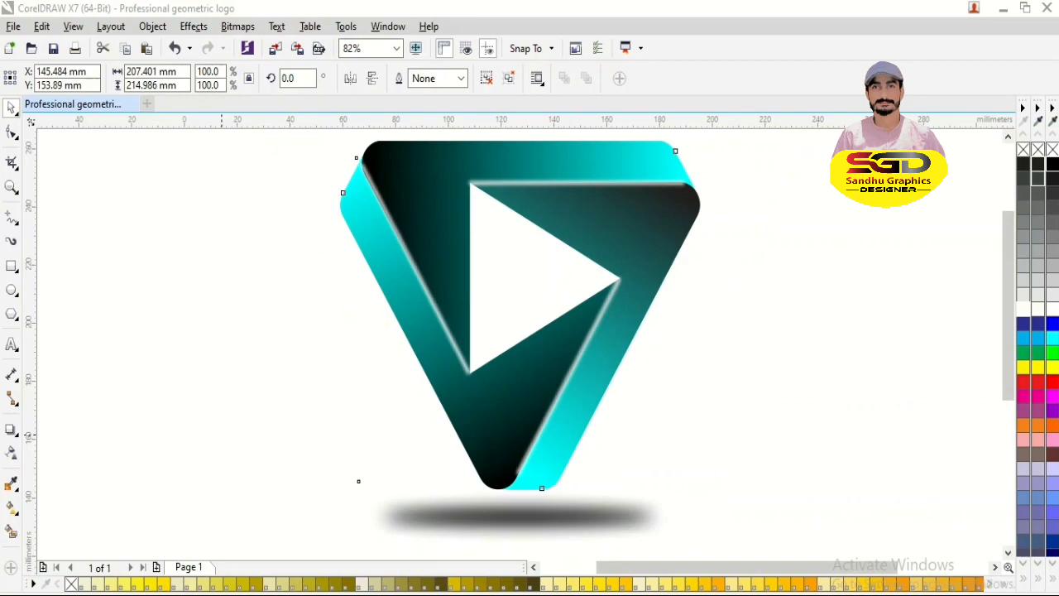